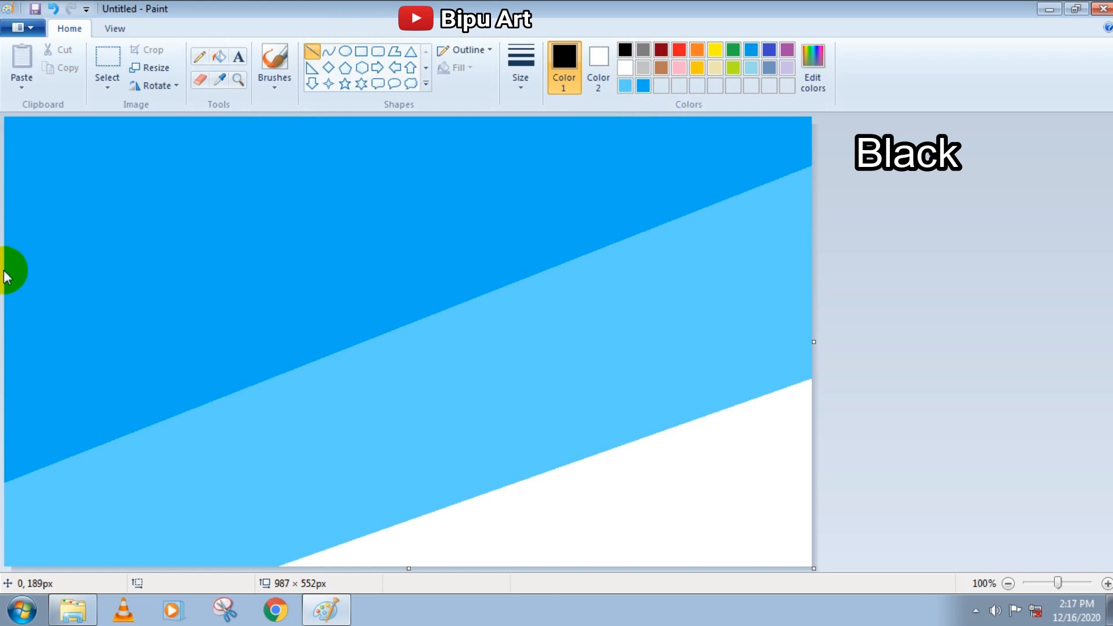
- Draw a black diagonal line across the canvas's upper-left corner and fill the area above it with black
mouse_move(6, 260)
left_mouse_down()
mouse_move(340, 111)
mouse_move(408, 109)
mouse_move(329, 139)
left_mouse_up()
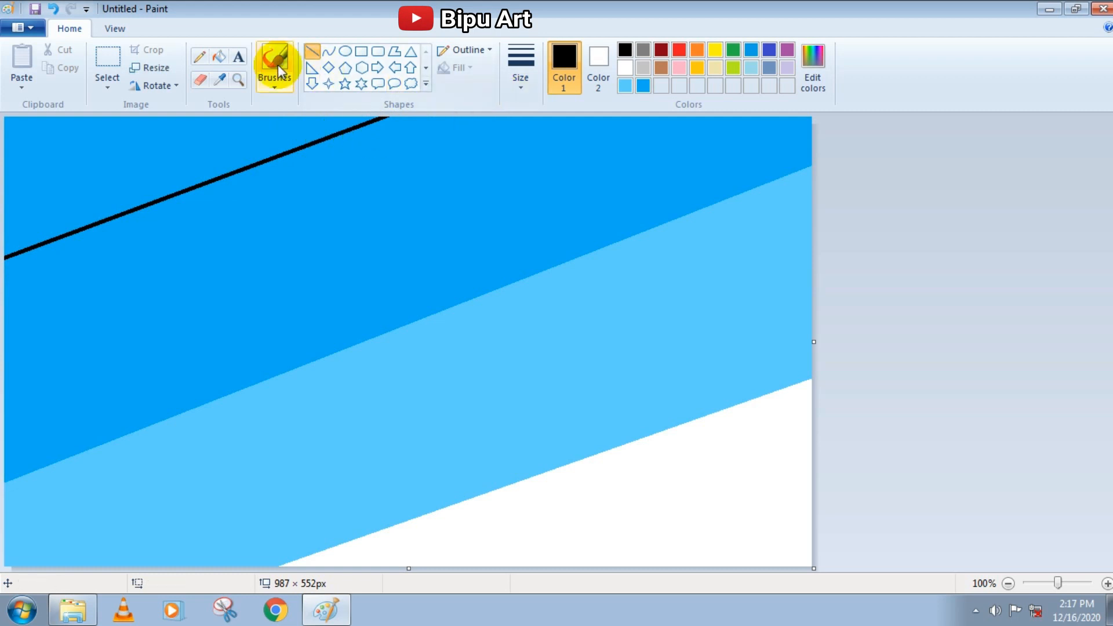
left_click(219, 56)
left_click(186, 165)
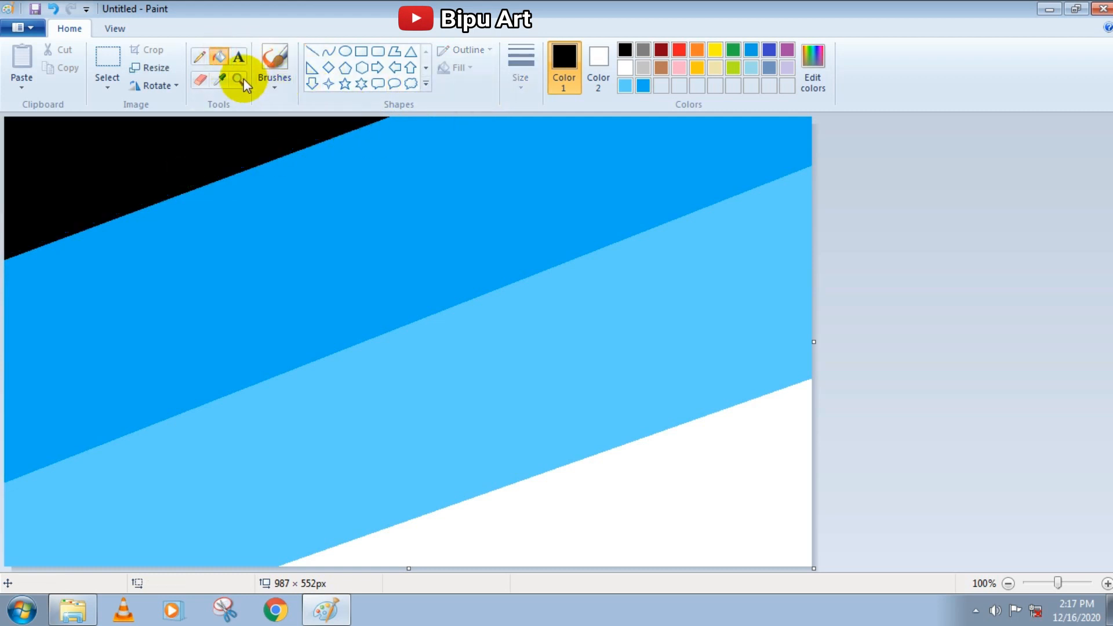
- Resize the image to a horizontal width of 1 pixel without maintaining the aspect ratio
left_click(165, 70)
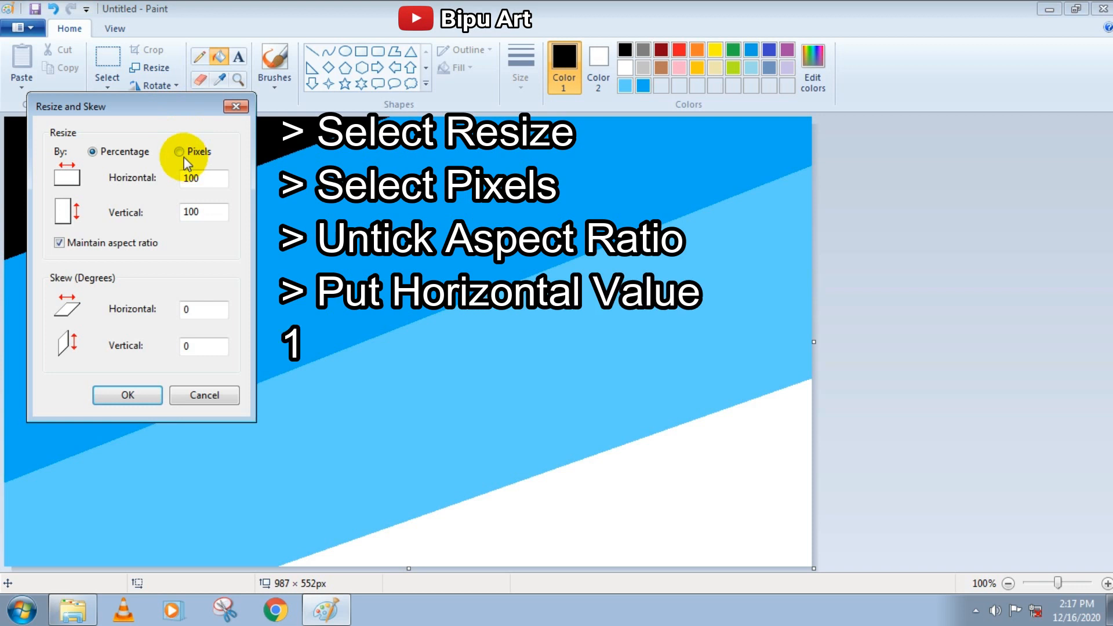
left_click(184, 158)
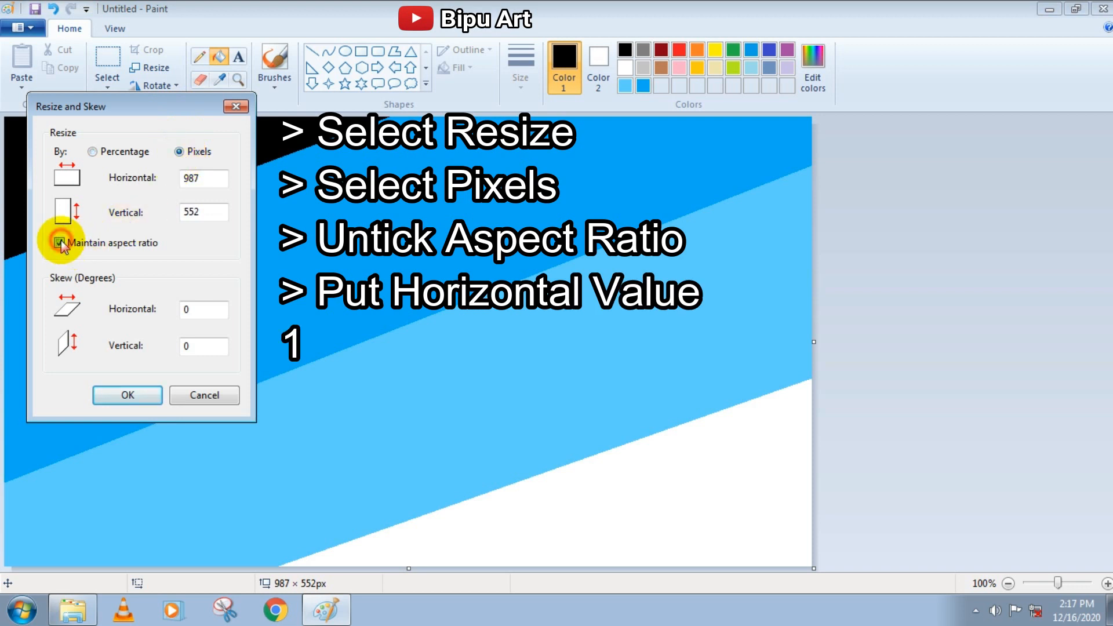
left_click(60, 243)
double_click(213, 178)
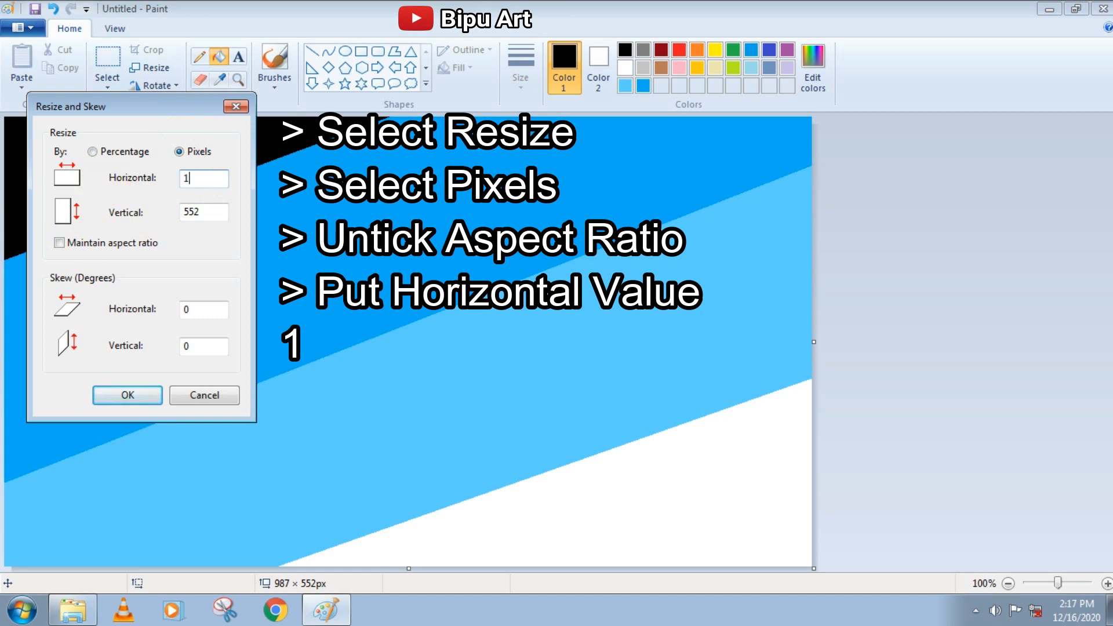
left_click(122, 397)
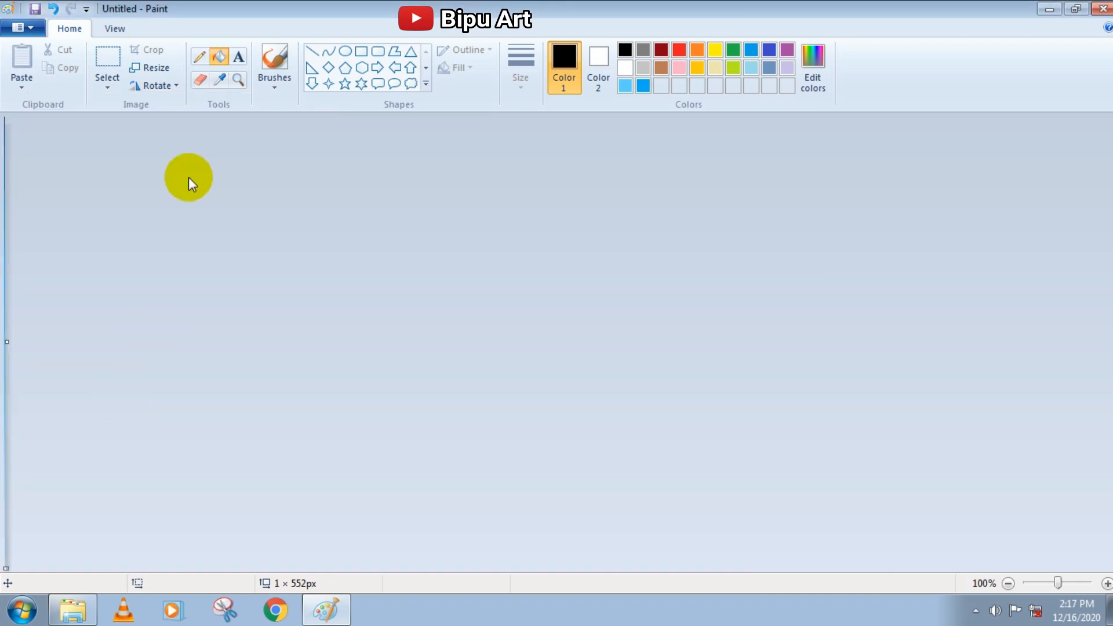
- Resize the image to a horizontal width of 987 pixels without maintaining the aspect ratio, stretching it into a gradient sky
left_click(152, 68)
left_click(179, 151)
left_click(59, 242)
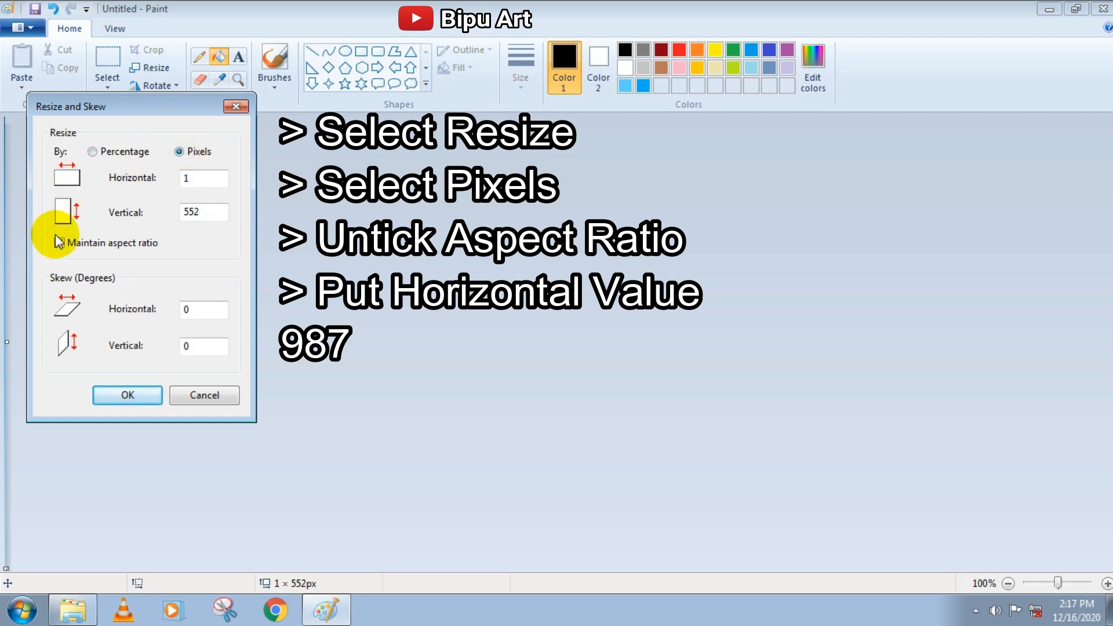
double_click(198, 172)
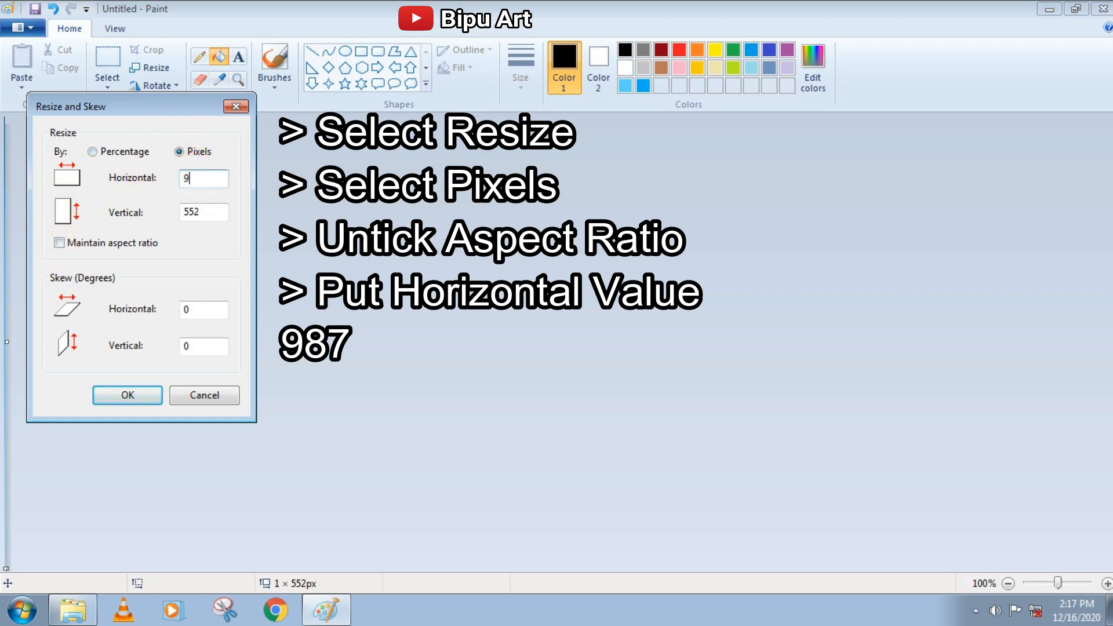
left_click(129, 394)
- Paint uneven snowy ground along the bottom of the canvas with a white Crayon brush at its thickest size
left_click(626, 69)
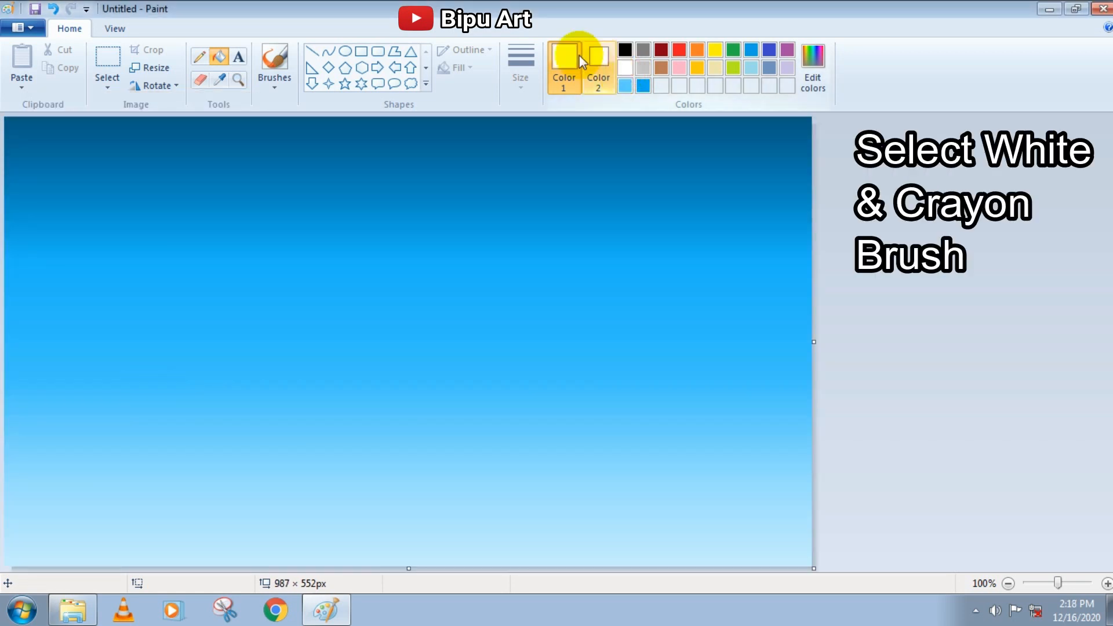
left_click(286, 83)
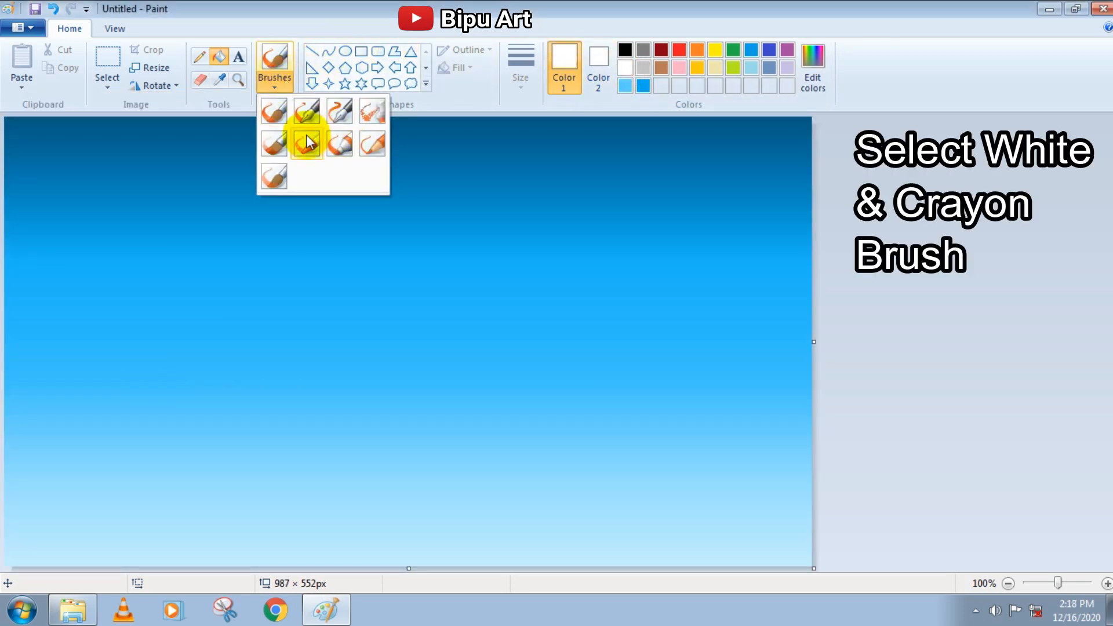
left_click(306, 137)
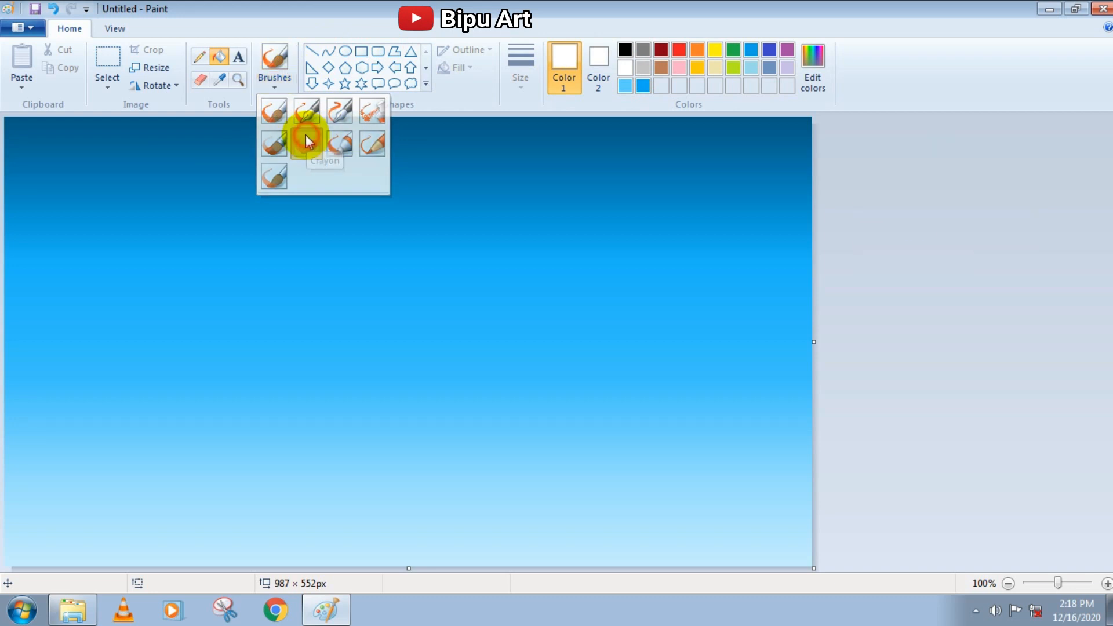
left_click(520, 63)
left_click(556, 210)
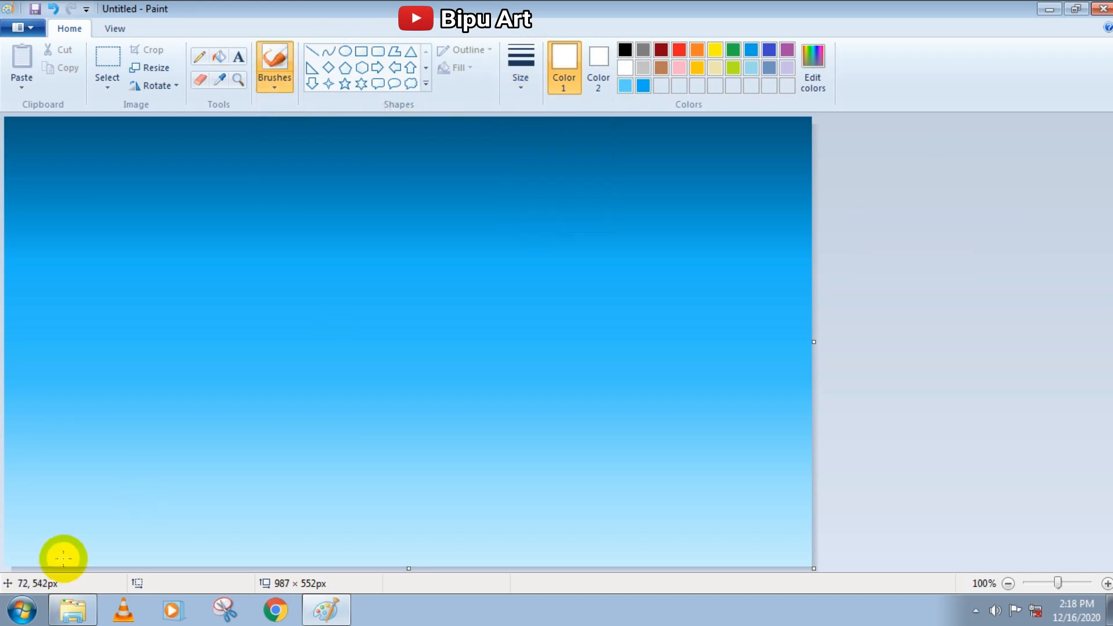
mouse_move(33, 565)
left_mouse_down()
mouse_move(218, 560)
mouse_move(56, 550)
mouse_move(9, 530)
mouse_move(45, 511)
mouse_move(182, 528)
mouse_move(59, 536)
mouse_move(286, 561)
mouse_move(334, 549)
mouse_move(421, 558)
mouse_move(471, 540)
mouse_move(750, 568)
mouse_move(760, 518)
mouse_move(808, 561)
mouse_move(807, 494)
mouse_move(786, 551)
mouse_move(240, 492)
mouse_move(9, 483)
mouse_move(608, 517)
mouse_move(40, 490)
mouse_move(535, 538)
mouse_move(558, 507)
left_mouse_up()
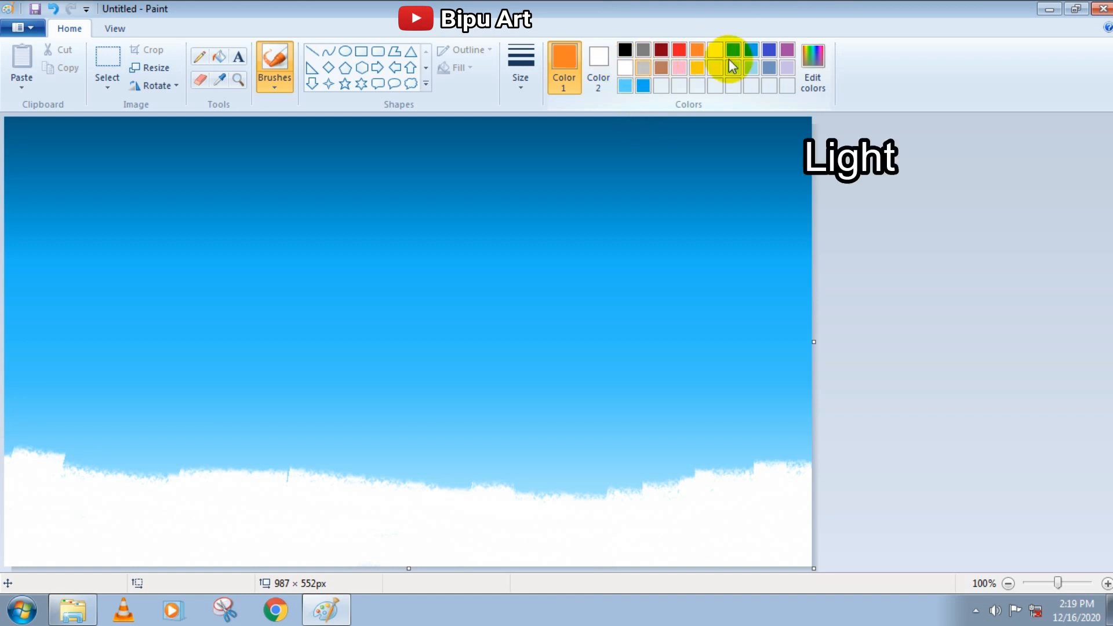
- Mix a light orange (red 255, green 203, blue 168) and draw a filled circle as Santa's head in the canvas's left part
left_click(814, 64)
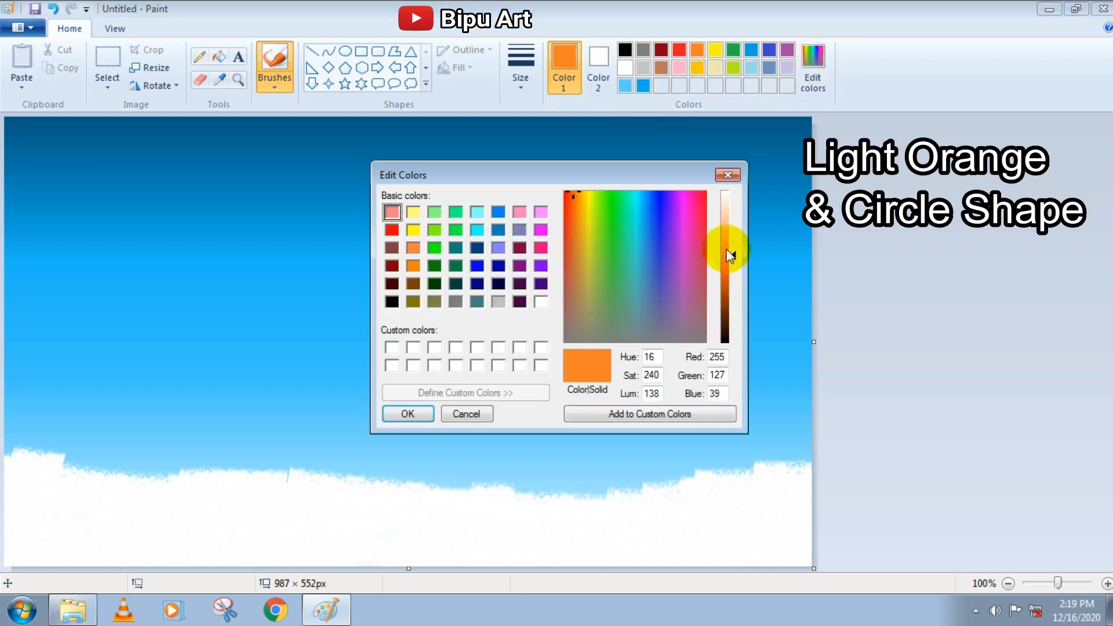
left_click_drag(729, 229, 730, 217)
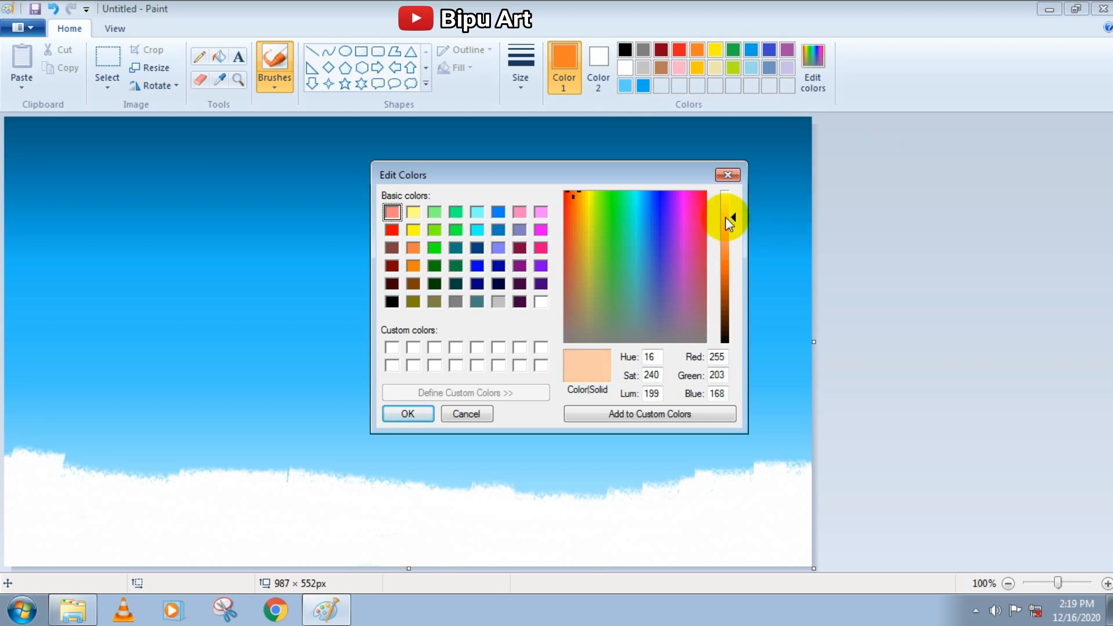
key("Return")
left_click(345, 51)
left_click_drag(127, 228, 218, 313)
left_click_drag(218, 256, 286, 306)
left_click(368, 263)
- Draw a small red filled circle and a larger one overlapping below it as Santa's upper and lower body
left_click(679, 50)
left_click_drag(207, 318, 281, 385)
left_click_drag(175, 373, 328, 495)
left_click_drag(252, 449, 242, 437)
left_click_drag(318, 482, 335, 499)
left_click_drag(270, 443, 259, 447)
left_click_drag(324, 504, 333, 509)
left_click_drag(277, 449, 273, 450)
left_click(400, 419)
- Draw slanted red lines joining the small body circle to the sides of the large one
left_click(312, 51)
left_click_drag(195, 331, 151, 415)
left_click(464, 50)
left_click(454, 81)
left_click(276, 380)
- Paint Santa's hair, sideburns and full beard around the face with a white Crayon brush
left_click(626, 68)
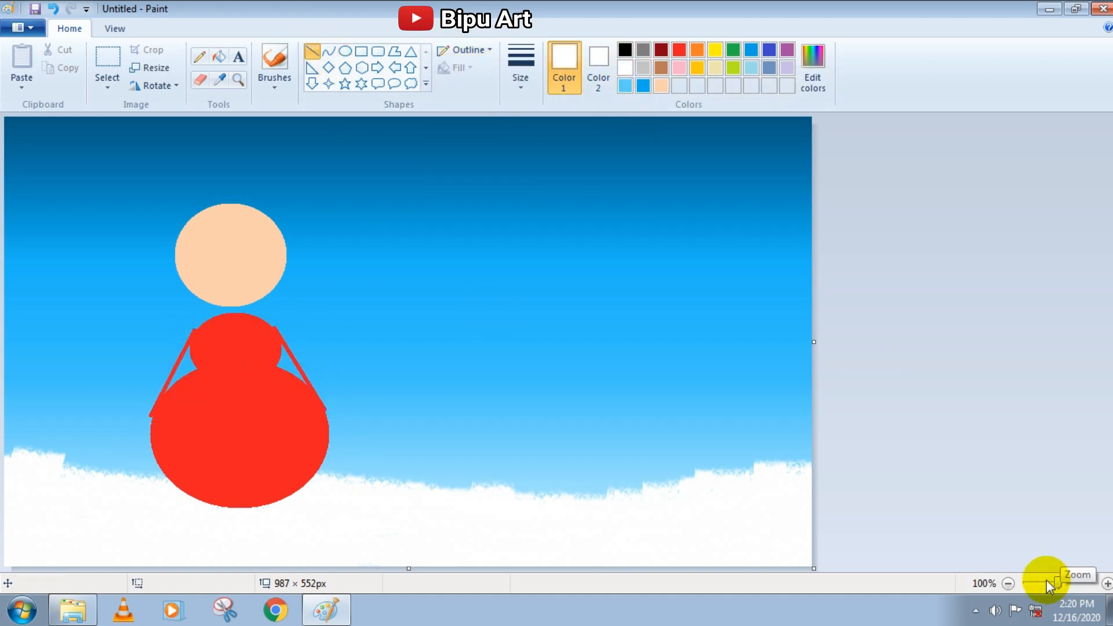
left_click(274, 85)
left_click(309, 146)
left_click(522, 75)
left_click(544, 117)
left_click(523, 58)
left_click(553, 149)
mouse_move(172, 251)
left_mouse_down()
mouse_move(181, 277)
mouse_move(218, 297)
mouse_move(250, 297)
mouse_move(281, 272)
mouse_move(232, 308)
mouse_move(204, 305)
mouse_move(263, 297)
mouse_move(209, 309)
mouse_move(213, 320)
mouse_move(277, 289)
mouse_move(237, 329)
left_mouse_up()
mouse_move(172, 219)
left_mouse_down()
mouse_move(273, 216)
mouse_move(201, 201)
mouse_move(179, 261)
left_mouse_up()
left_click_drag(272, 226, 285, 249)
mouse_move(174, 306)
left_mouse_down()
mouse_move(170, 283)
mouse_move(211, 329)
left_mouse_up()
mouse_move(227, 288)
left_mouse_down()
mouse_move(215, 286)
mouse_move(250, 295)
left_mouse_up()
left_click(285, 260)
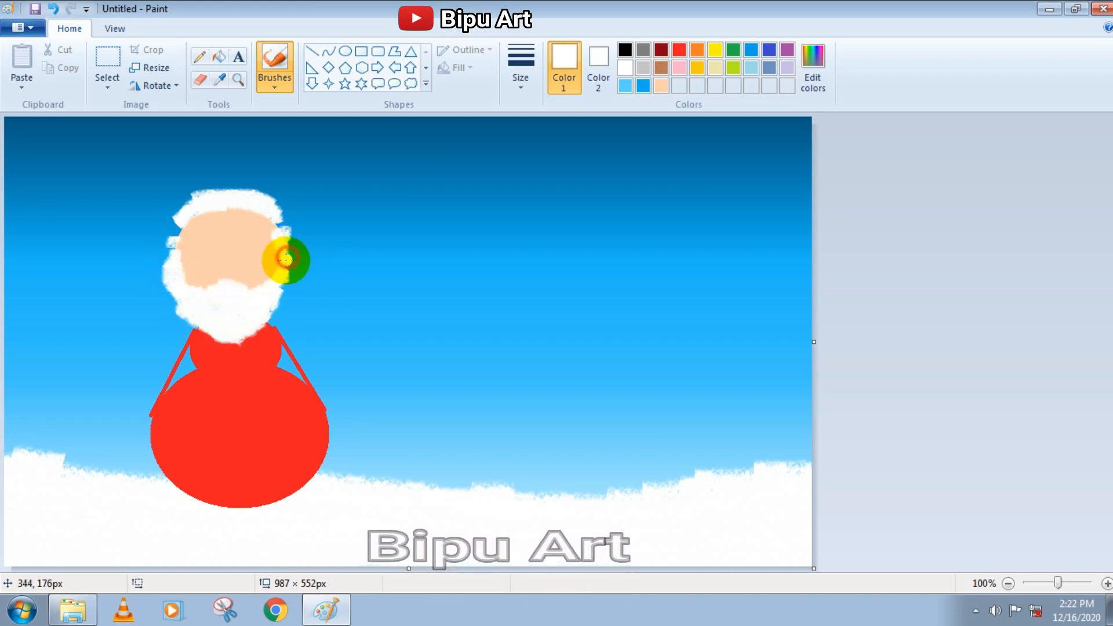
- Fill out the coat between the slanted lines in red and paint a raised arm and a hanging arm
left_click(254, 351)
mouse_move(174, 371)
left_mouse_down()
mouse_move(165, 401)
mouse_move(251, 369)
mouse_move(296, 382)
mouse_move(268, 334)
mouse_move(152, 418)
left_mouse_up()
left_click_drag(287, 346, 243, 406)
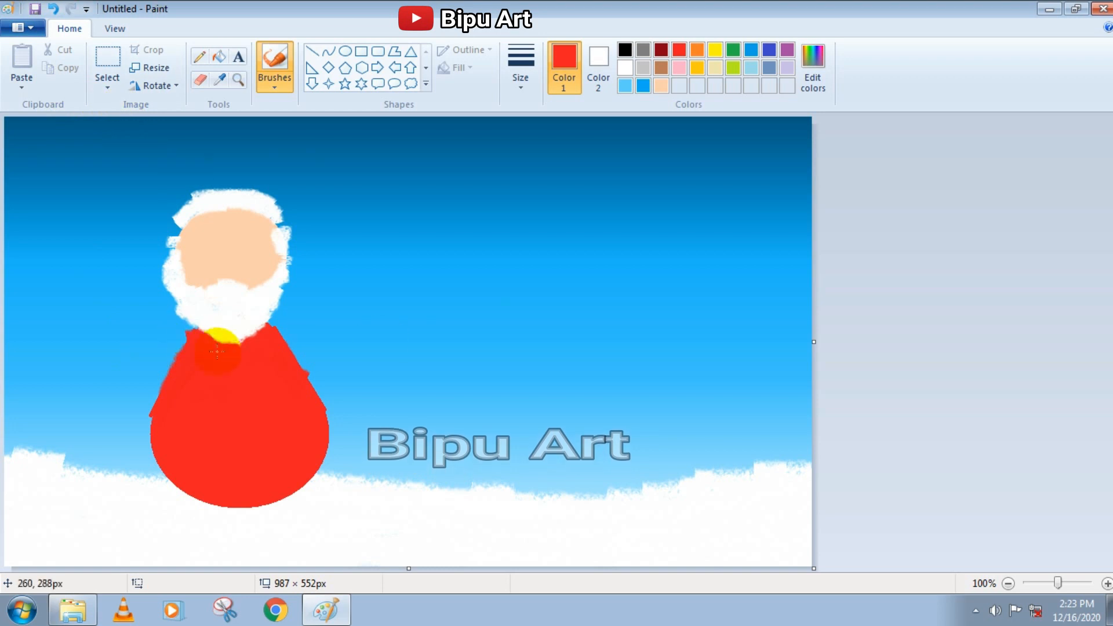
mouse_move(173, 345)
left_mouse_down()
mouse_move(145, 343)
mouse_move(167, 365)
mouse_move(134, 373)
mouse_move(165, 349)
mouse_move(137, 378)
left_mouse_up()
mouse_move(275, 333)
left_mouse_down()
mouse_move(330, 404)
mouse_move(325, 386)
mouse_move(335, 419)
left_mouse_up()
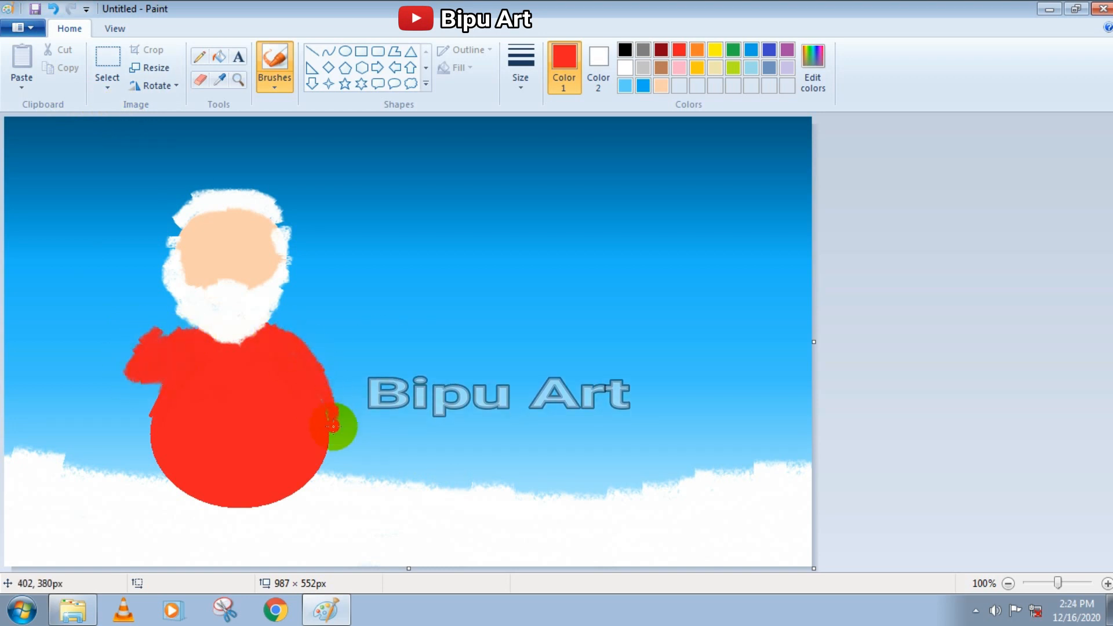
- Paint a white fur hem along the coat's lower edge and shade its rim light gray
left_click(625, 68)
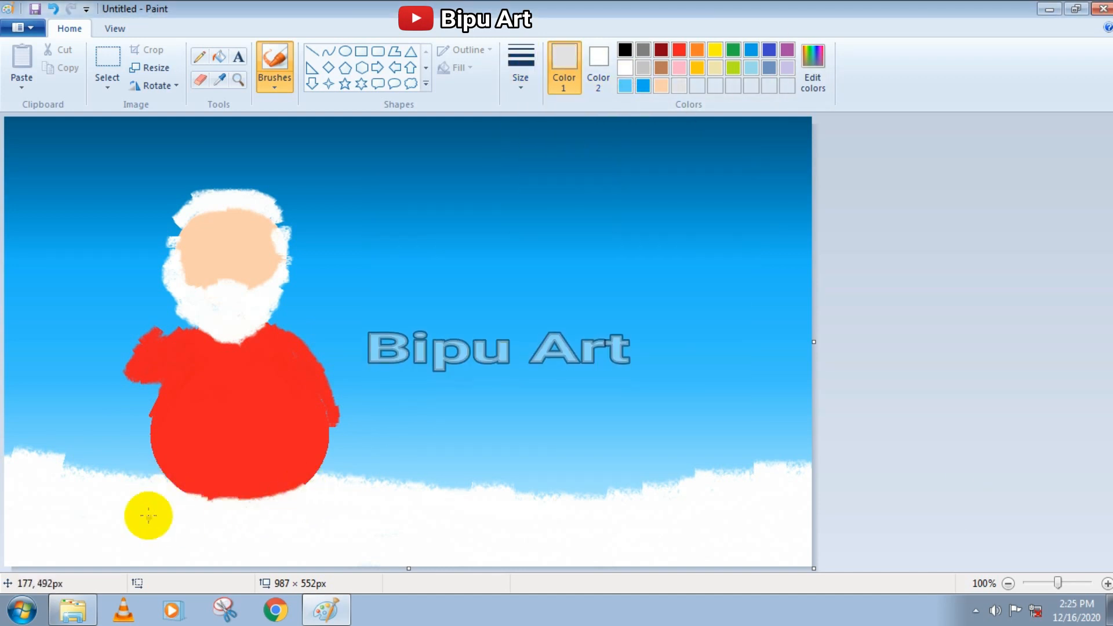
mouse_move(149, 514)
left_mouse_down()
mouse_move(169, 500)
mouse_move(284, 512)
mouse_move(324, 467)
left_mouse_up()
mouse_move(158, 477)
left_mouse_down()
mouse_move(180, 507)
mouse_move(280, 496)
mouse_move(216, 501)
left_mouse_up()
left_click(625, 68)
left_click(678, 51)
left_click(679, 85)
left_click_drag(331, 474, 246, 505)
- Paint white mittens at the ends of the hanging arm and the raised arm
left_click(625, 68)
left_click_drag(351, 425, 339, 452)
left_click_drag(157, 328, 171, 326)
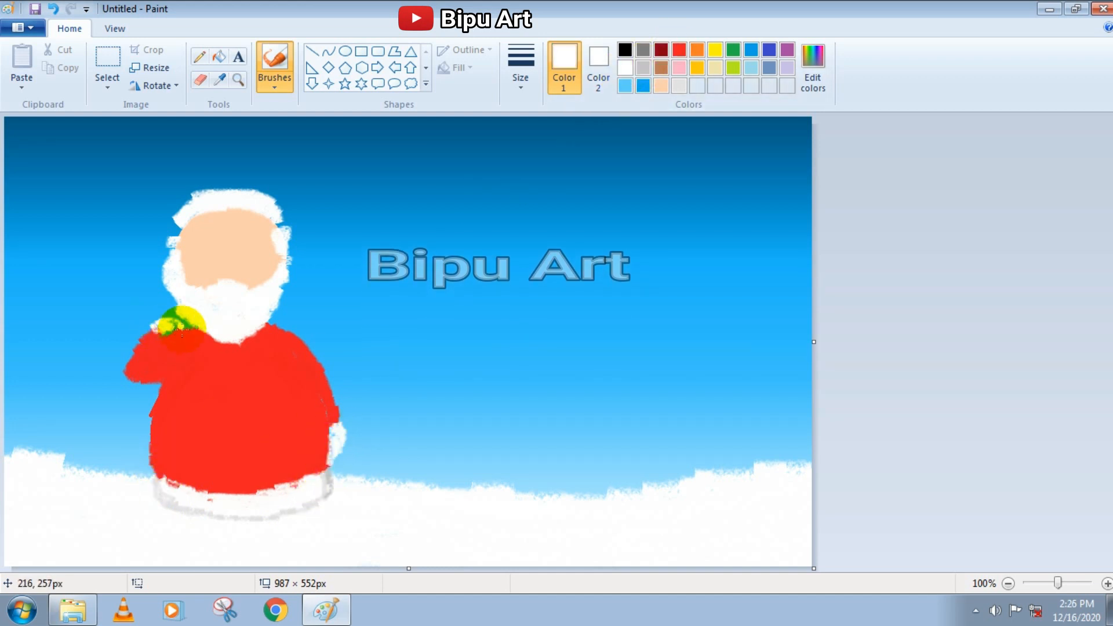
- Paint two short red legs below the coat's hem using the second-thinnest brush size
left_click(679, 50)
left_click(200, 518)
left_click(510, 69)
left_click(523, 143)
mouse_move(197, 525)
left_mouse_down()
mouse_move(222, 533)
mouse_move(274, 528)
mouse_move(235, 525)
left_mouse_up()
- Paint a white trim down the coat's front and a red hat with a drooping tip on the head
left_click(626, 68)
left_click_drag(236, 347, 246, 496)
left_click(679, 50)
mouse_move(179, 189)
left_mouse_down()
mouse_move(288, 223)
mouse_move(171, 203)
mouse_move(224, 173)
mouse_move(160, 201)
mouse_move(218, 163)
mouse_move(150, 226)
mouse_move(212, 155)
mouse_move(145, 251)
left_mouse_up()
- Paint a black belt across the coat and black boots under the legs, undoing the stray stroke
left_click(625, 49)
left_click_drag(152, 453, 266, 460)
mouse_move(220, 545)
left_mouse_down()
mouse_move(193, 538)
mouse_move(227, 551)
mouse_move(256, 532)
mouse_move(266, 555)
left_mouse_up()
key("ctrl+z")
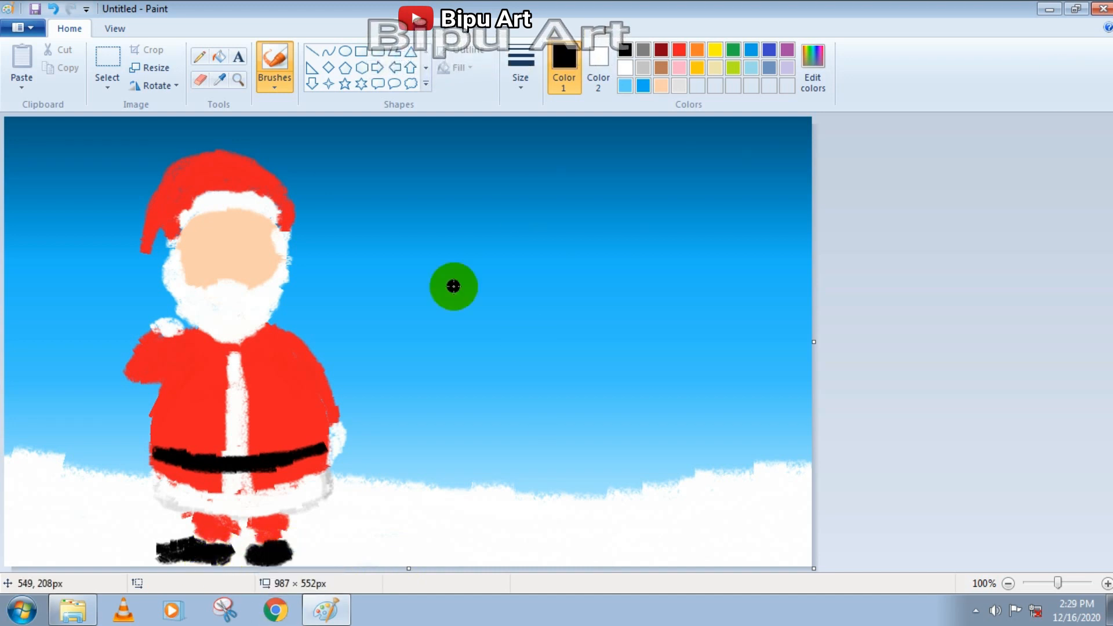
- Paint two white eyebrows and add two round white eyes with the thickest brush size
left_click(626, 71)
mouse_move(203, 237)
left_mouse_down()
mouse_move(239, 237)
mouse_move(248, 233)
mouse_move(198, 236)
mouse_move(255, 228)
left_mouse_up()
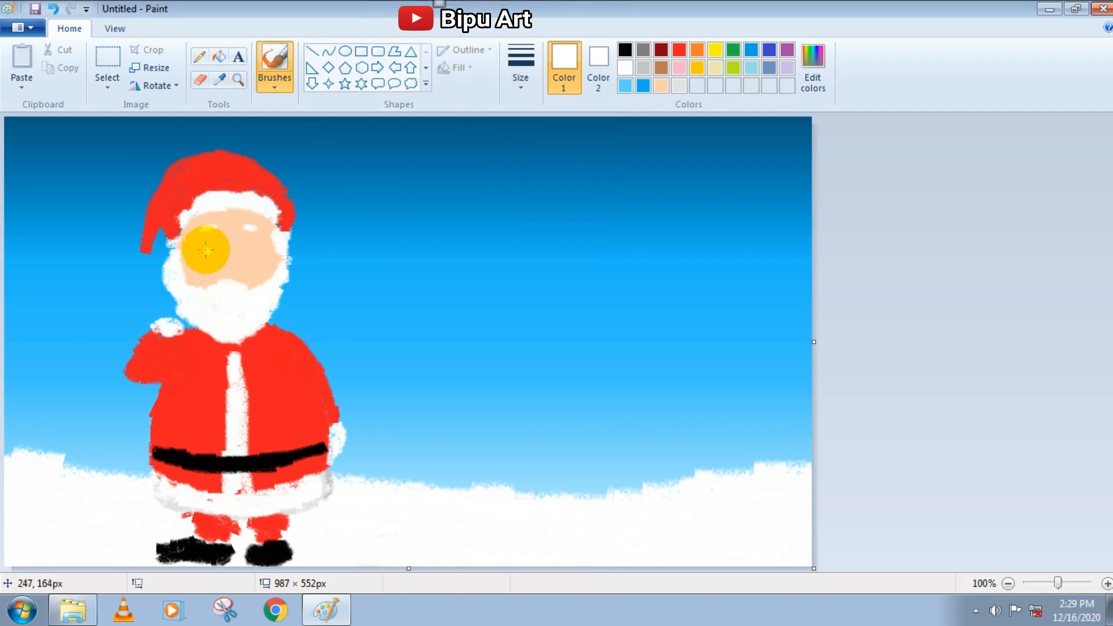
left_click(521, 78)
left_click(529, 199)
left_click(211, 248)
left_click(248, 248)
- Mix a darker light orange and draw the nose and shading on the face with a thinner brush
left_click(522, 75)
left_click(529, 145)
left_click(813, 70)
left_click(408, 413)
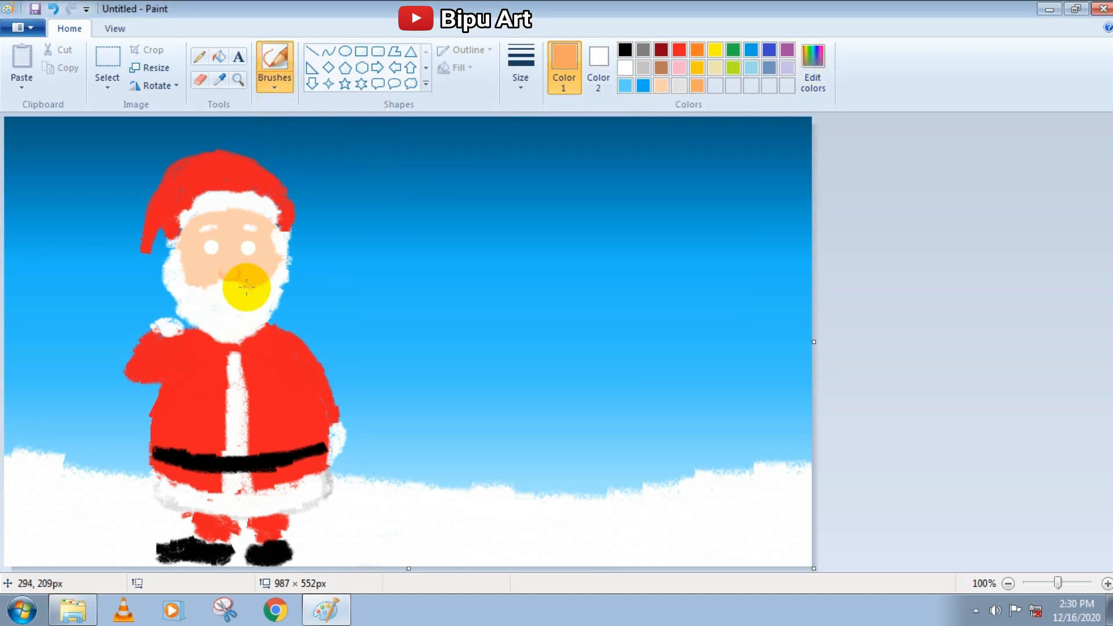
mouse_move(234, 270)
left_mouse_down()
mouse_move(180, 243)
mouse_move(190, 265)
left_mouse_up()
left_click_drag(255, 277, 263, 281)
- Outline the arms, the coat's sides and its lower edge in dark red, and select a brush for shading
left_click(661, 49)
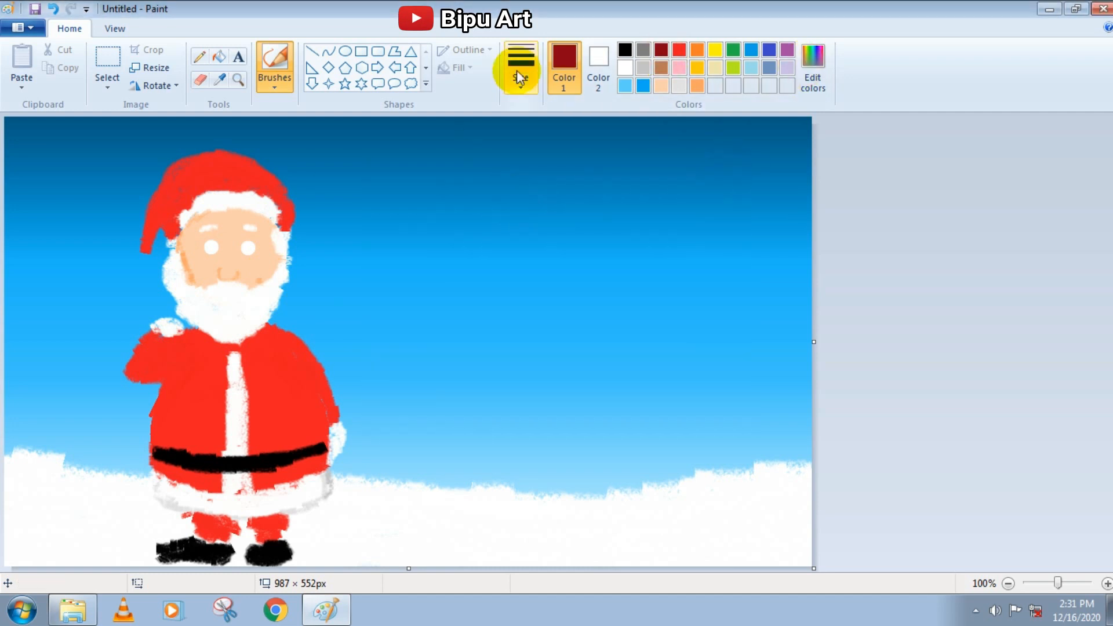
left_click(200, 56)
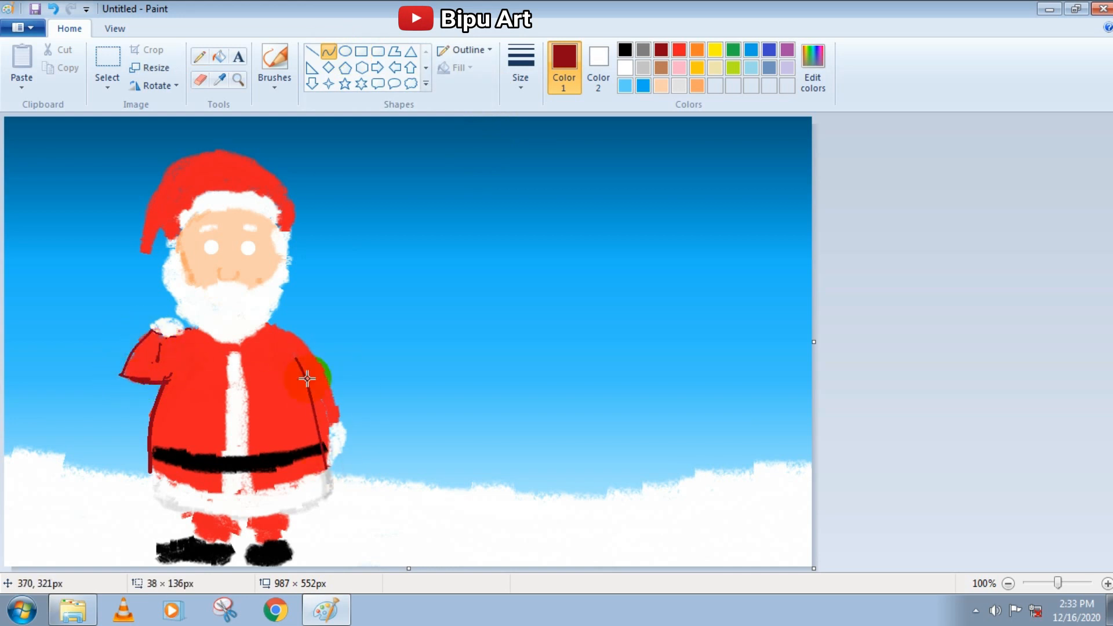
left_click_drag(270, 326, 348, 392)
left_click_drag(149, 443, 255, 481)
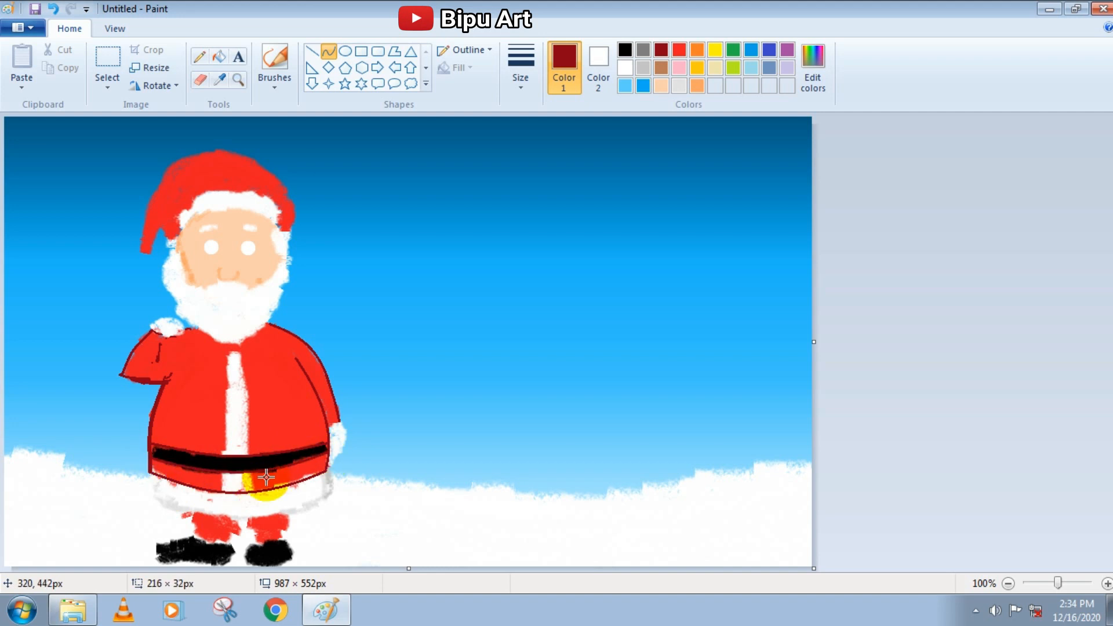
left_click(274, 64)
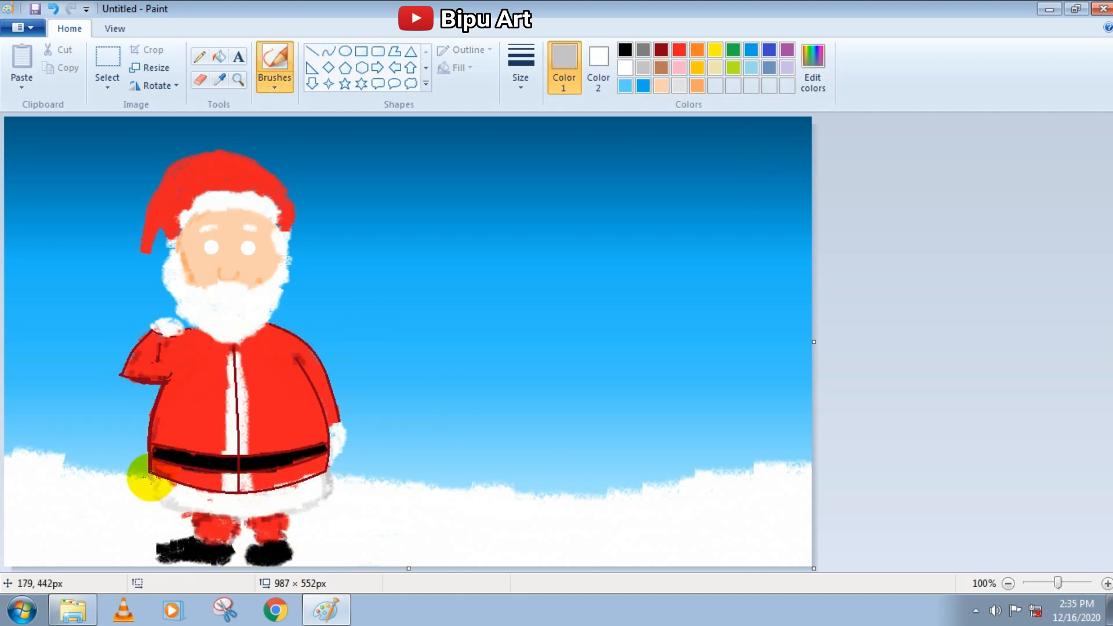
- Paint a large red sack behind Santa's back below the raised arm, undoing the last strokes of its upper part
left_click(679, 49)
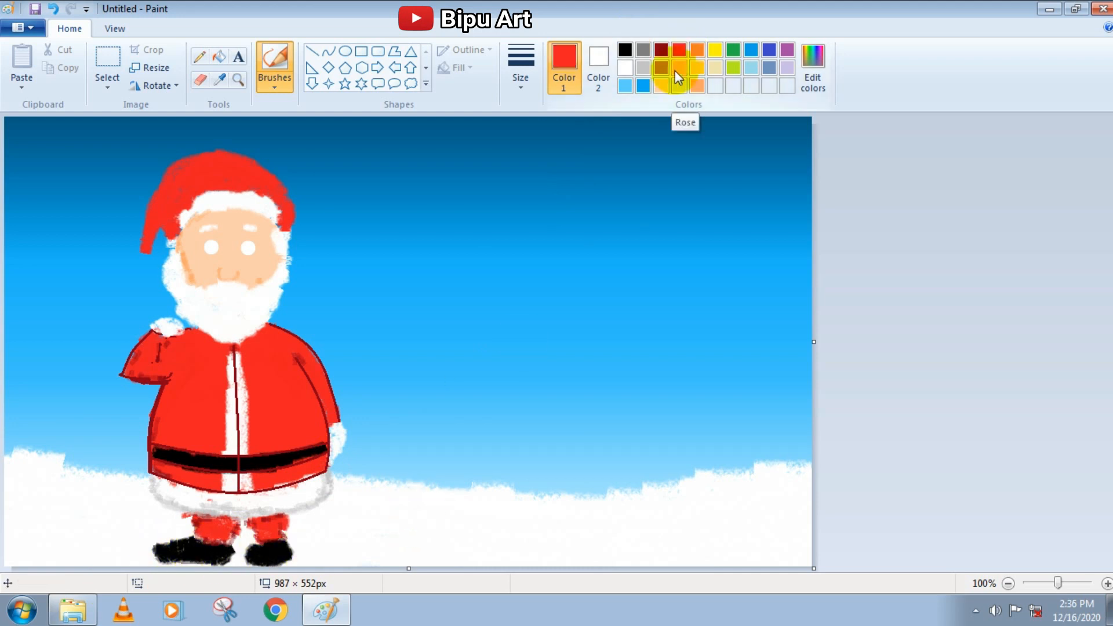
mouse_move(130, 391)
left_mouse_down()
mouse_move(110, 462)
mouse_move(131, 487)
left_mouse_up()
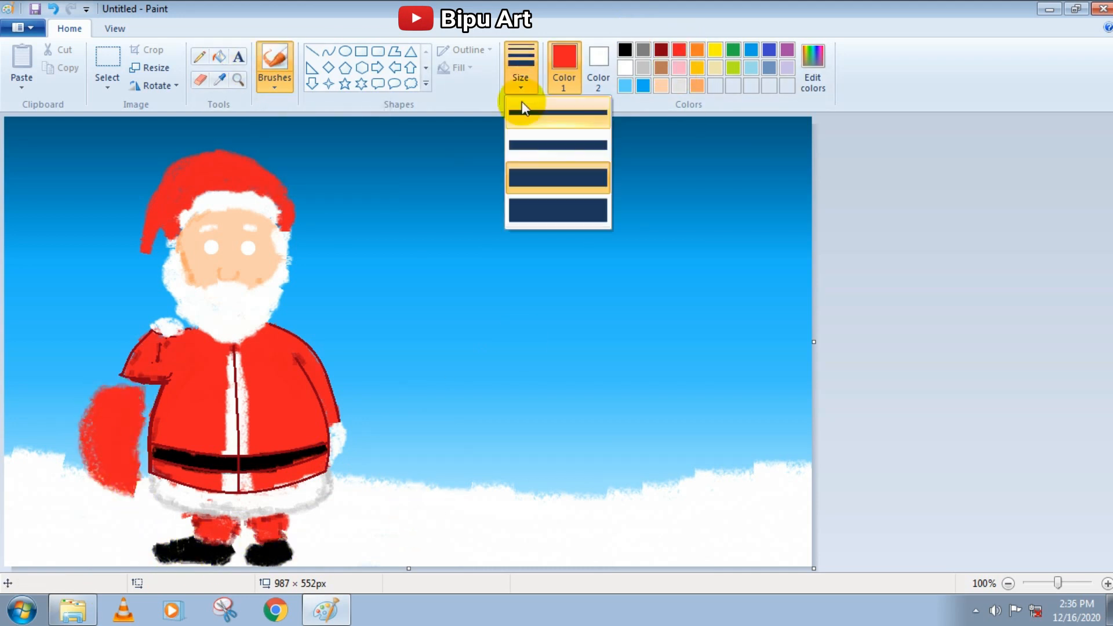
left_click_drag(152, 319, 108, 364)
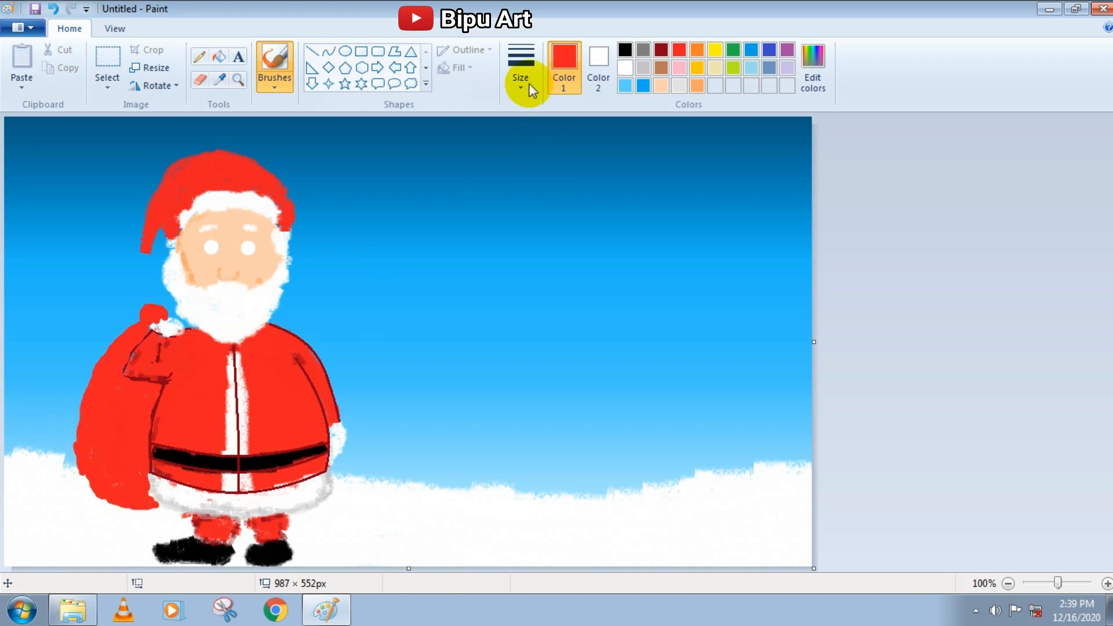
key("ctrl+z")
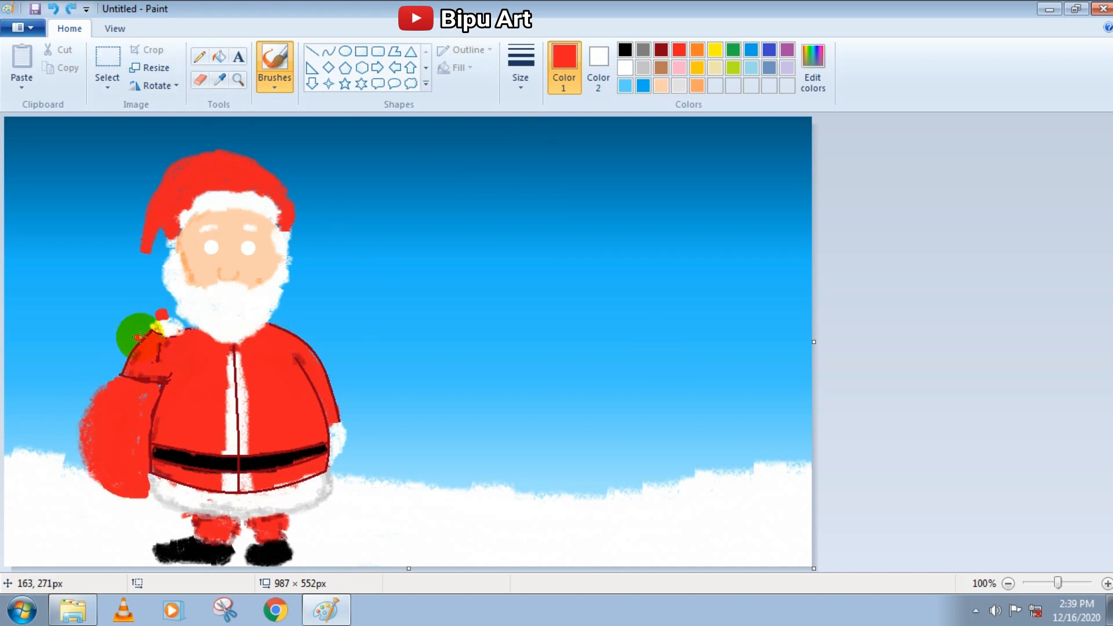
- Paint the sack's upper part and its tip above the raised mitten in red with the thinnest brush size
left_click(521, 67)
left_click(551, 114)
left_click_drag(155, 317, 164, 311)
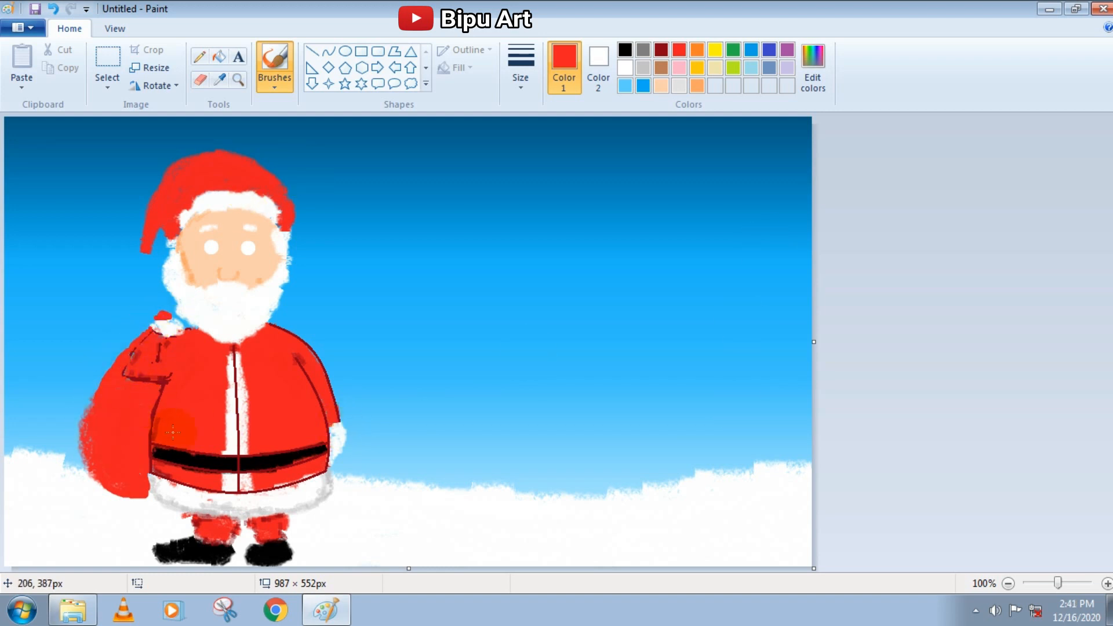
- Touch up the mittens and coat trim in white and draw dark red folds on the sack and sleeve
left_click(625, 67)
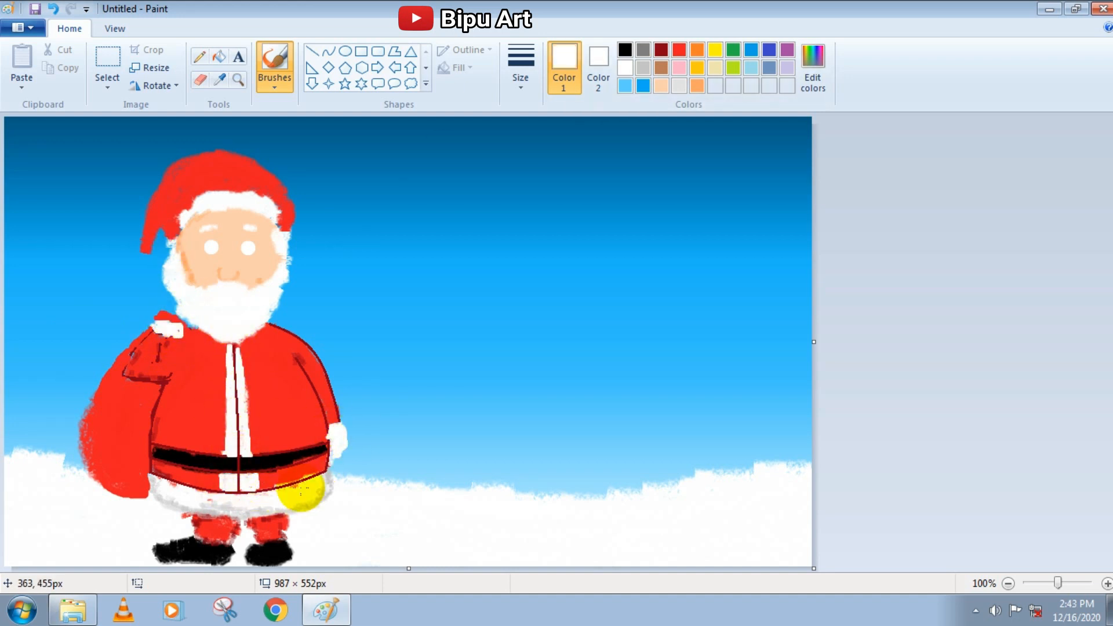
left_click(661, 50)
left_click_drag(192, 353, 179, 338)
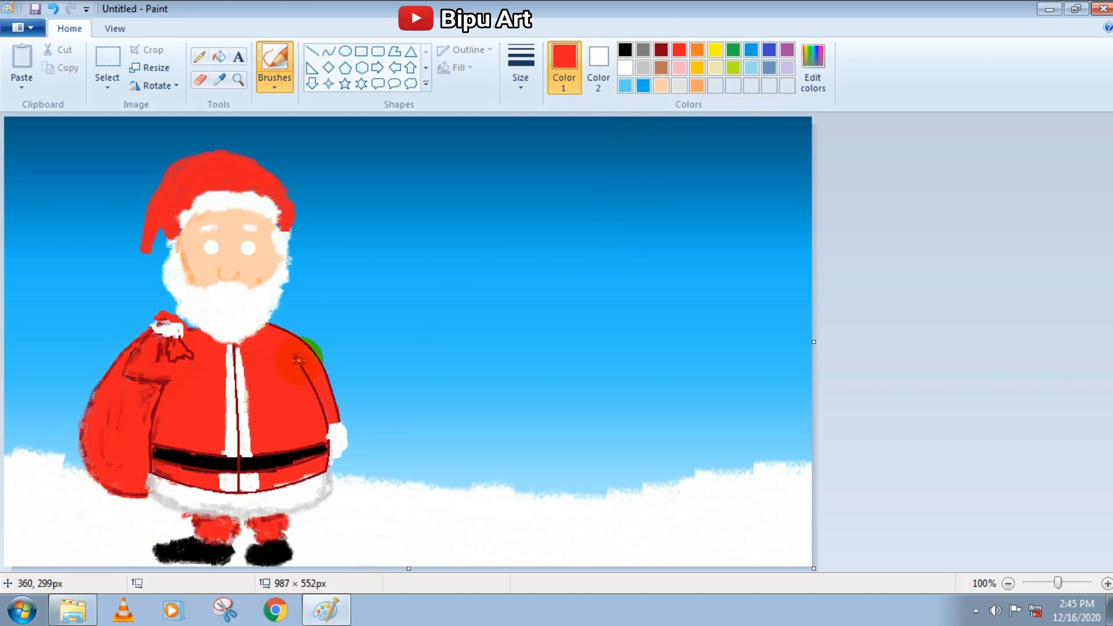
- Outline the raised mitten, coat hem, trouser legs and hat in dark red with the Pencil
left_click(624, 67)
left_click(200, 57)
left_click(521, 68)
left_click(555, 145)
left_click(677, 50)
left_click(662, 50)
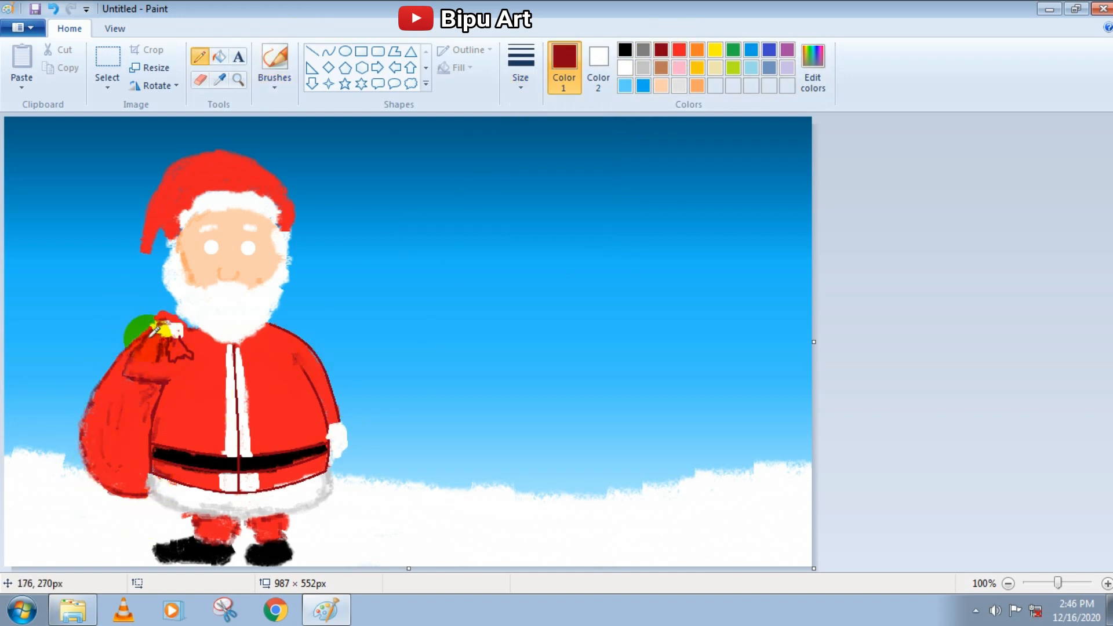
left_click_drag(131, 488, 323, 482)
left_click(698, 50)
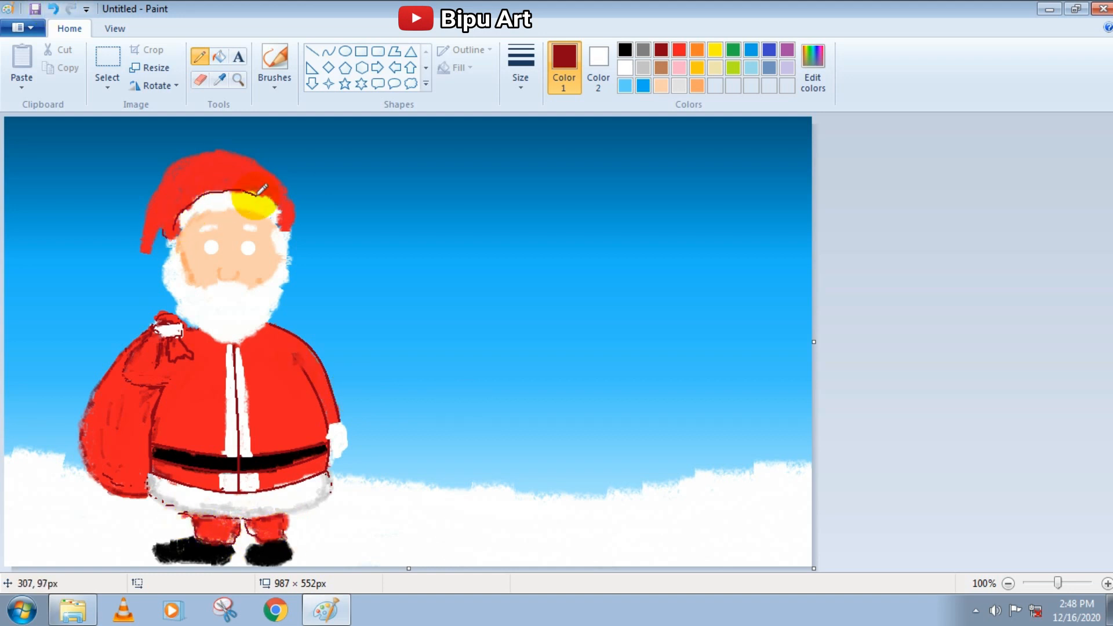
- Draw light gray lines along the hat trim's lower edge and across the moustache
left_click(625, 68)
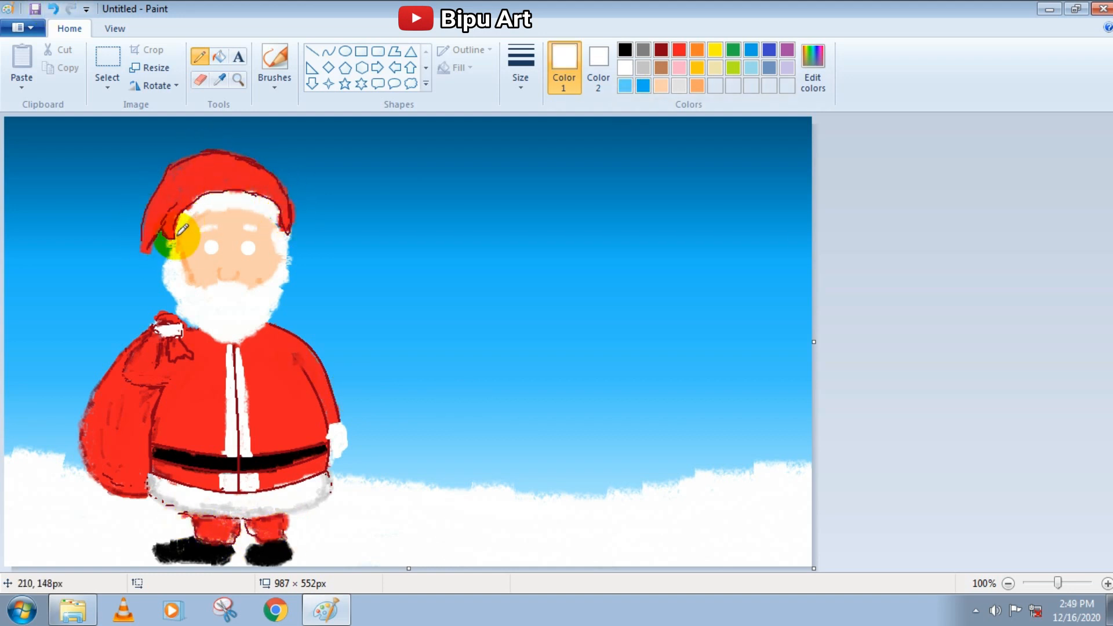
left_click(642, 68)
mouse_move(180, 234)
left_mouse_down()
mouse_move(230, 209)
mouse_move(280, 220)
left_mouse_up()
left_click(625, 50)
left_click(643, 68)
mouse_move(226, 294)
left_mouse_down()
mouse_move(206, 300)
mouse_move(249, 301)
mouse_move(195, 297)
left_mouse_up()
left_click_drag(249, 301, 257, 296)
left_click_drag(243, 289, 256, 292)
- Retouch the beard's sides in white, undo the last stroke, and paint over the sack's inner folds in red with a brush
left_click(625, 68)
left_click_drag(273, 253, 267, 279)
left_click_drag(179, 260, 185, 281)
key("ctrl+z")
left_click(679, 50)
left_click(275, 58)
left_click(174, 377)
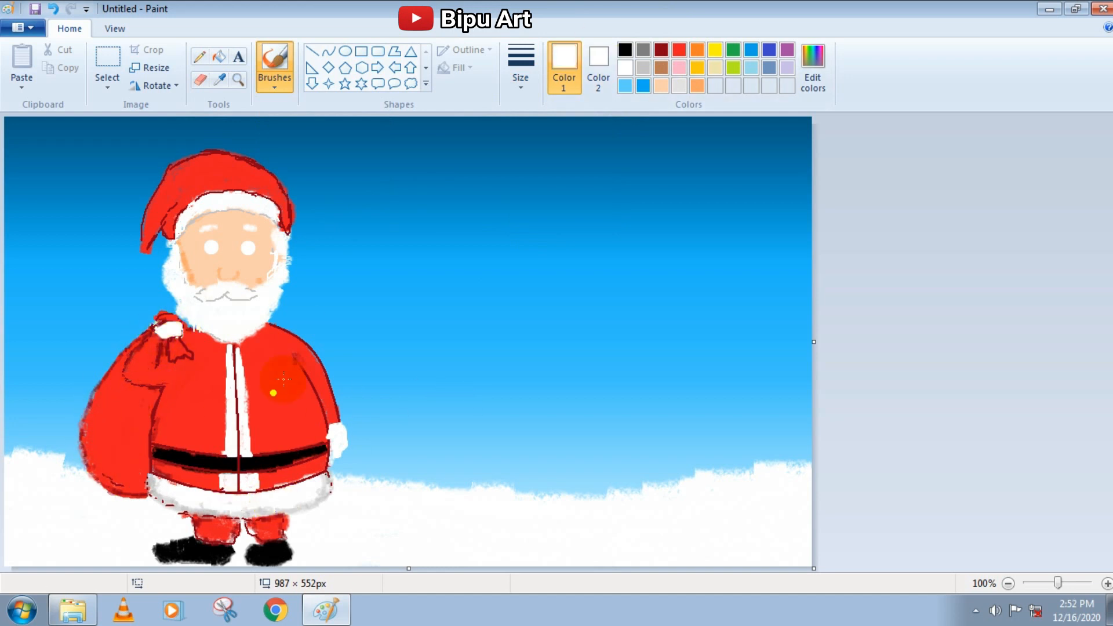
- Paint black pupils in both eyes and add a white pom-pom to the hat's tip
left_click(249, 248)
left_click(513, 53)
left_click(545, 212)
left_click(213, 246)
left_click(249, 247)
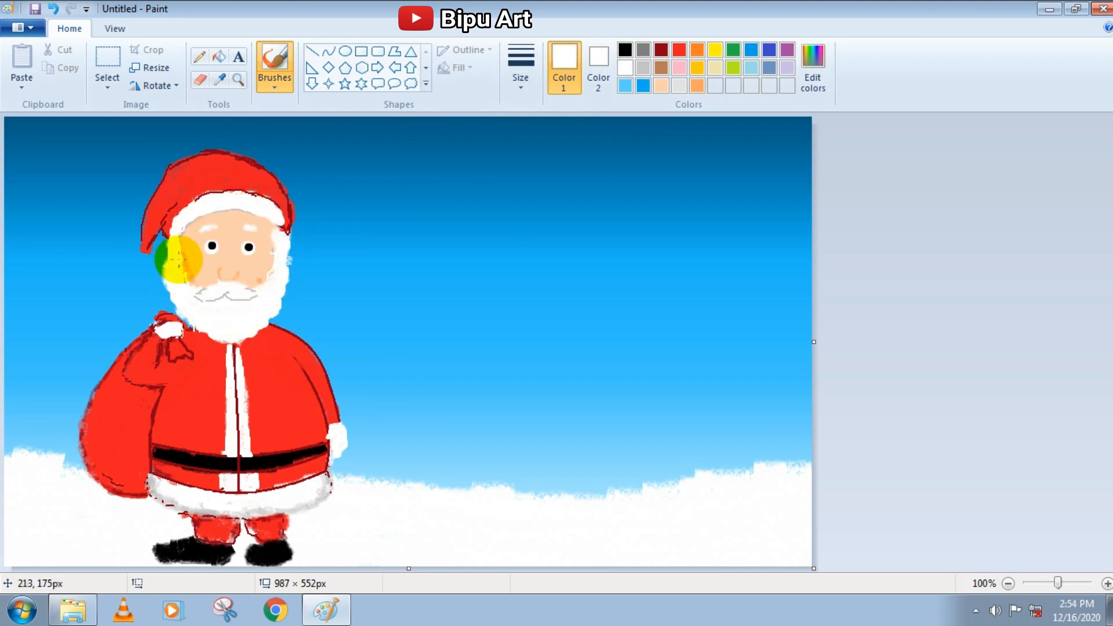
- Try to outline the left eye with a black oval at 300% zoom
left_click(624, 50)
left_click(346, 51)
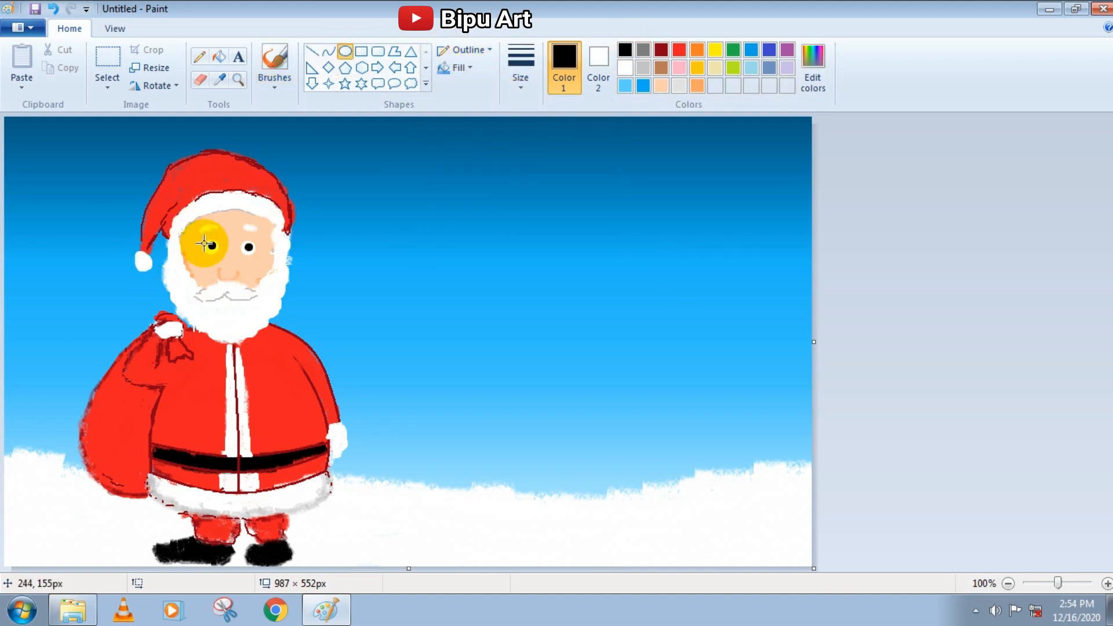
left_click_drag(1058, 583, 1066, 583)
left_click_drag(608, 490, 648, 531)
left_click_drag(1109, 214, 1108, 306)
left_click(723, 194)
left_click(956, 276)
key("ctrl+z")
key("ctrl+z")
- Touch up the right eye in white with the Pencil and outline both eyes with black ovals
left_click(624, 68)
left_click(199, 56)
left_click_drag(731, 209, 748, 225)
left_click(625, 50)
left_click(345, 51)
mouse_move(609, 201)
left_mouse_down()
mouse_move(617, 225)
mouse_move(650, 240)
left_mouse_up()
key("ctrl+z")
key("ctrl+z")
left_click_drag(719, 202, 759, 238)
key("ctrl+y")
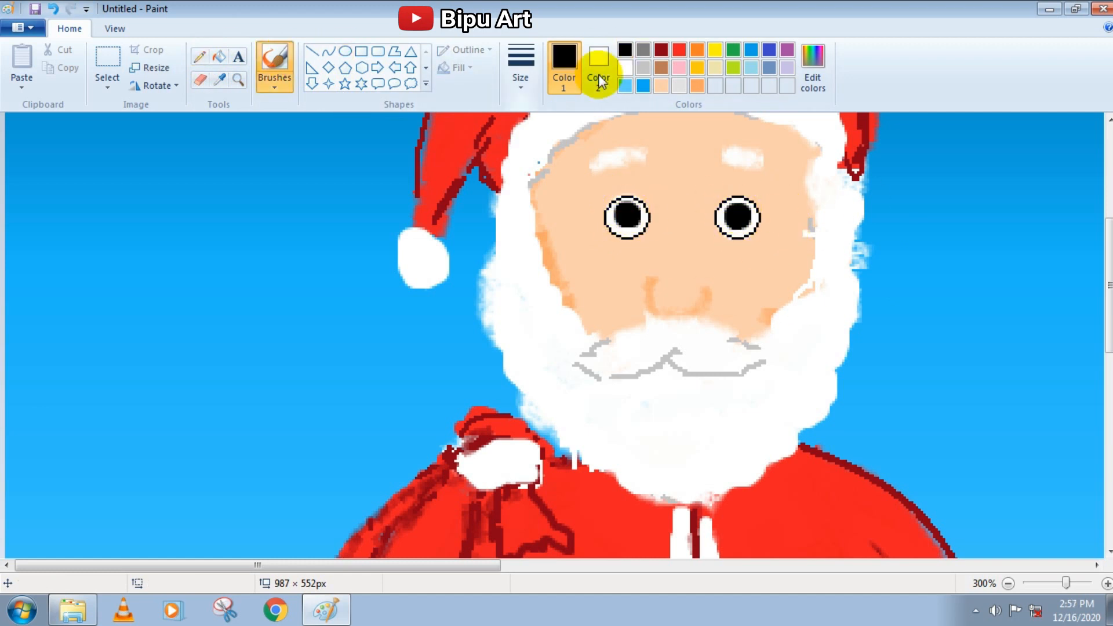
- Add a white highlight to each black pupil
left_click(625, 68)
left_click(623, 212)
left_click(730, 214)
- Thicken both eyebrows and repaint the moustache's upper part in white
left_click_drag(582, 168, 653, 172)
left_click_drag(706, 170, 773, 170)
left_click_drag(597, 342, 723, 332)
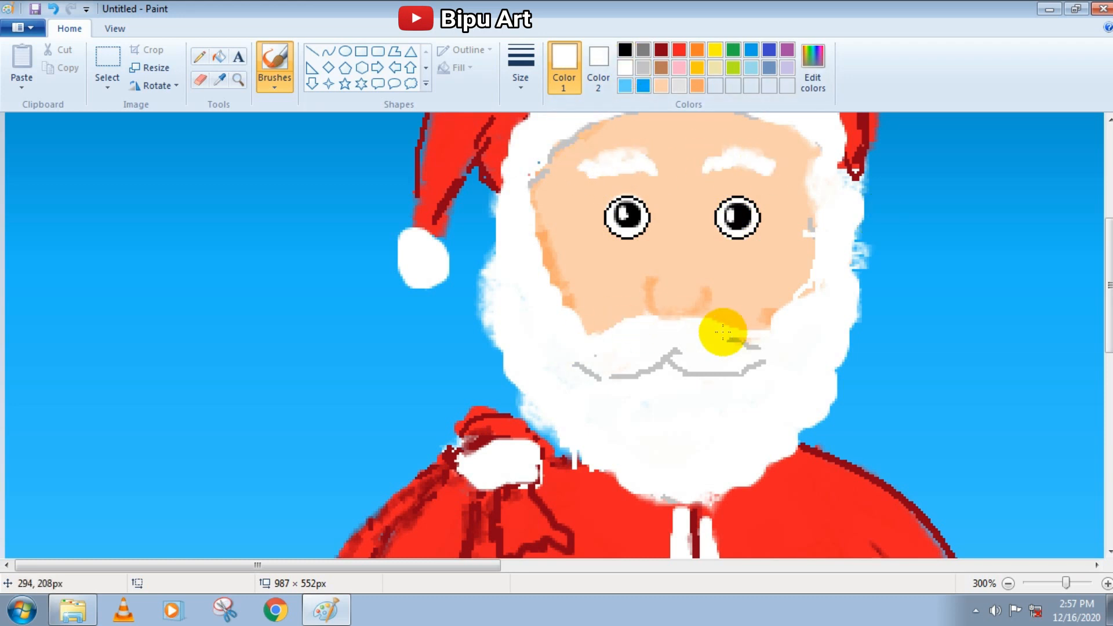
- Draw a light gray mouth line below the moustache and fill the lower lip with skin tone
left_click(643, 68)
left_click(524, 84)
mouse_move(644, 376)
left_mouse_down()
mouse_move(574, 363)
mouse_move(693, 385)
left_mouse_up()
left_click(661, 85)
left_click_drag(653, 379, 679, 380)
- Outline the moustache and the left edges of the face and beard in light gray
left_click(643, 67)
left_click_drag(645, 311, 592, 337)
mouse_move(671, 328)
left_mouse_down()
mouse_move(791, 338)
mouse_move(773, 366)
left_mouse_up()
left_click_drag(592, 342, 575, 365)
left_click_drag(532, 228, 584, 330)
mouse_move(493, 253)
left_mouse_down()
mouse_move(486, 306)
mouse_move(524, 400)
left_mouse_up()
- Pick the sky blue beside the beard and paint over the beard's ragged right edge
left_click(220, 78)
left_click(855, 200)
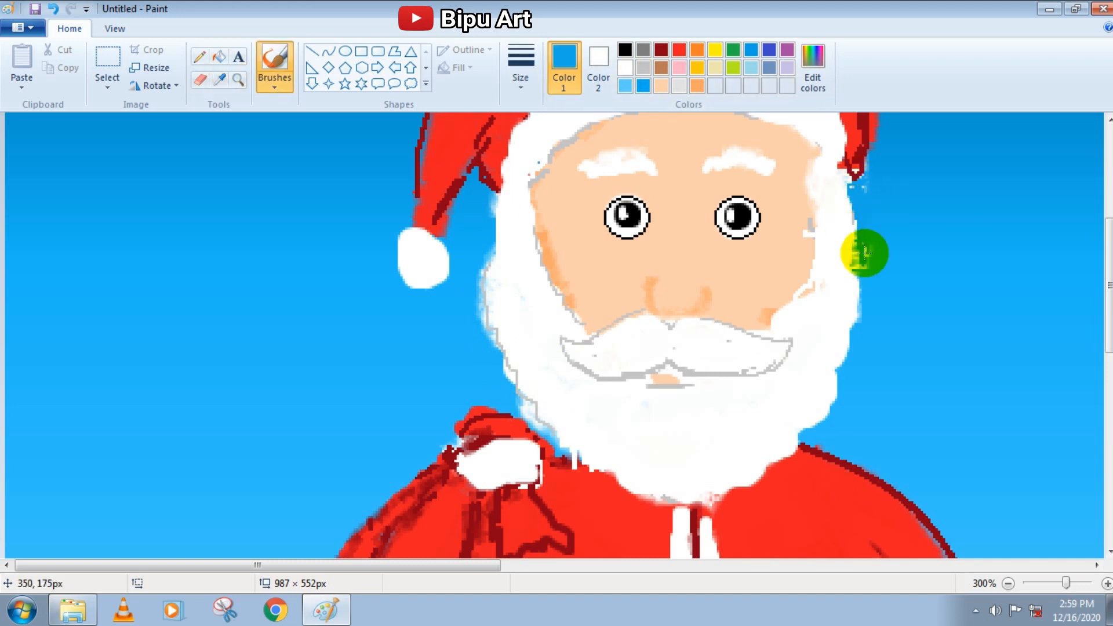
left_click_drag(855, 269, 858, 304)
- Outline the beard's right side down to the chin and the face's right edge in light gray
left_click(642, 68)
mouse_move(850, 186)
left_mouse_down()
mouse_move(852, 315)
mouse_move(801, 438)
mouse_move(716, 496)
left_mouse_up()
scroll(659, 388, "up", 1)
scroll(658, 388, "up", 1)
scroll(724, 325, "down", 1)
left_click_drag(801, 239, 807, 293)
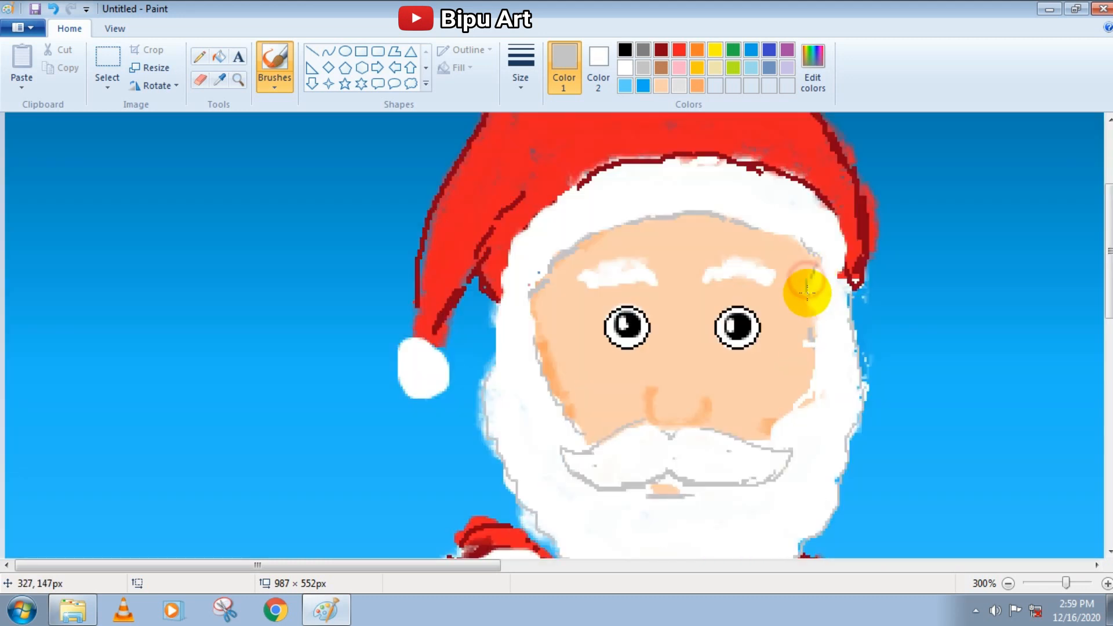
- Outline both eyebrows in light gray and trim their edges with skin tone
scroll(454, 179, "down", 5)
scroll(716, 293, "up", 6)
mouse_move(585, 324)
left_mouse_down()
mouse_move(618, 302)
mouse_move(571, 323)
left_mouse_up()
mouse_move(701, 315)
left_mouse_down()
mouse_move(718, 318)
mouse_move(702, 319)
left_mouse_up()
left_click(678, 86)
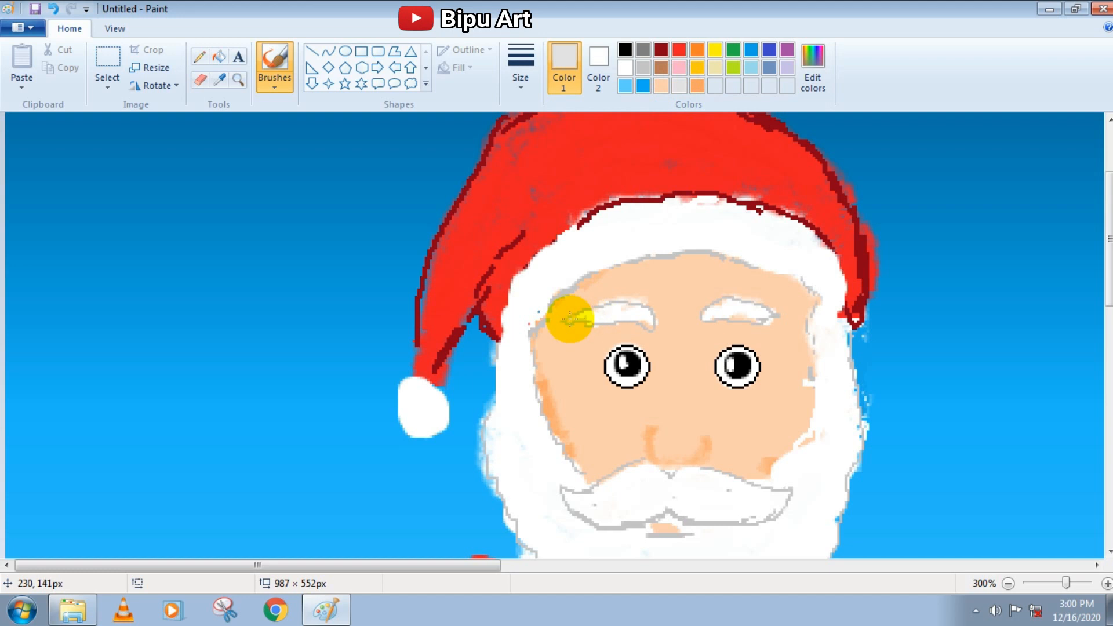
left_click(661, 86)
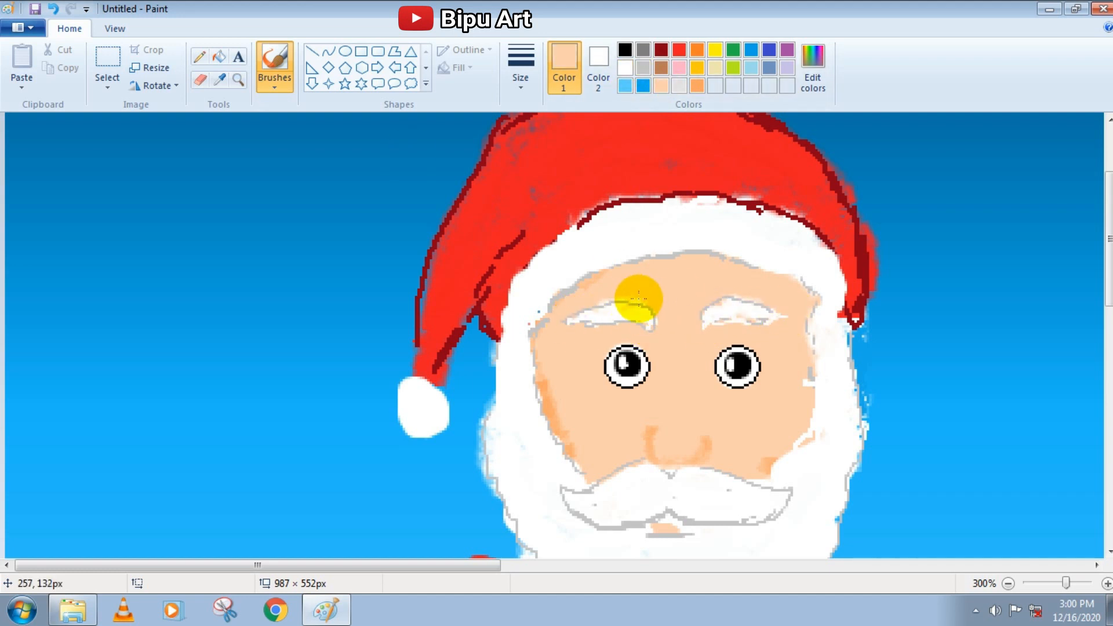
- Redraw the nose's contour in light orange
scroll(566, 378, "down", 3)
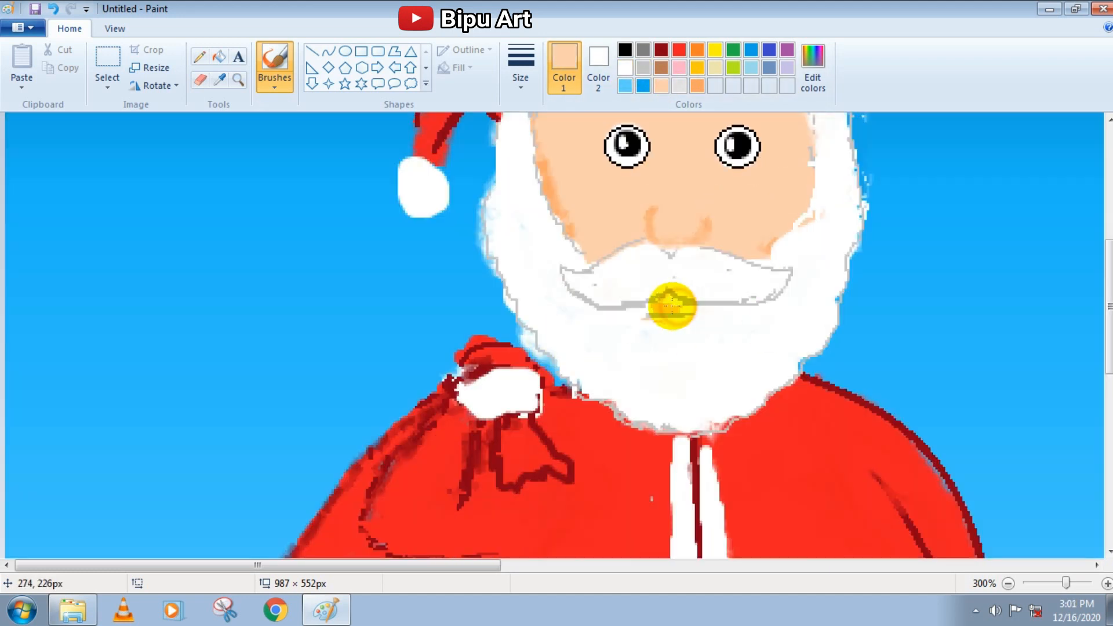
left_click(697, 86)
mouse_move(688, 249)
left_mouse_down()
mouse_move(708, 203)
mouse_move(663, 244)
left_mouse_up()
- Define a custom slightly darker skin tone and shade both cheeks with it
scroll(676, 228, "down", 5)
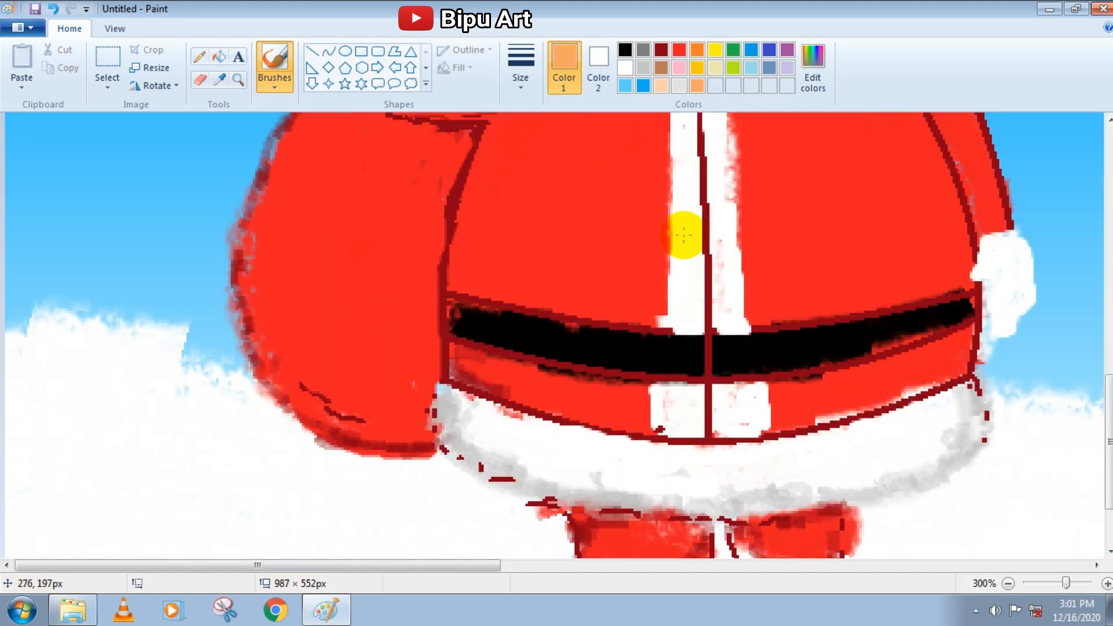
scroll(590, 283, "up", 10)
scroll(581, 426, "down", 3)
left_click(813, 67)
left_click_drag(731, 216, 733, 226)
left_click(408, 414)
left_click_drag(577, 422, 607, 450)
left_click_drag(754, 427, 763, 426)
scroll(624, 336, "down", 3)
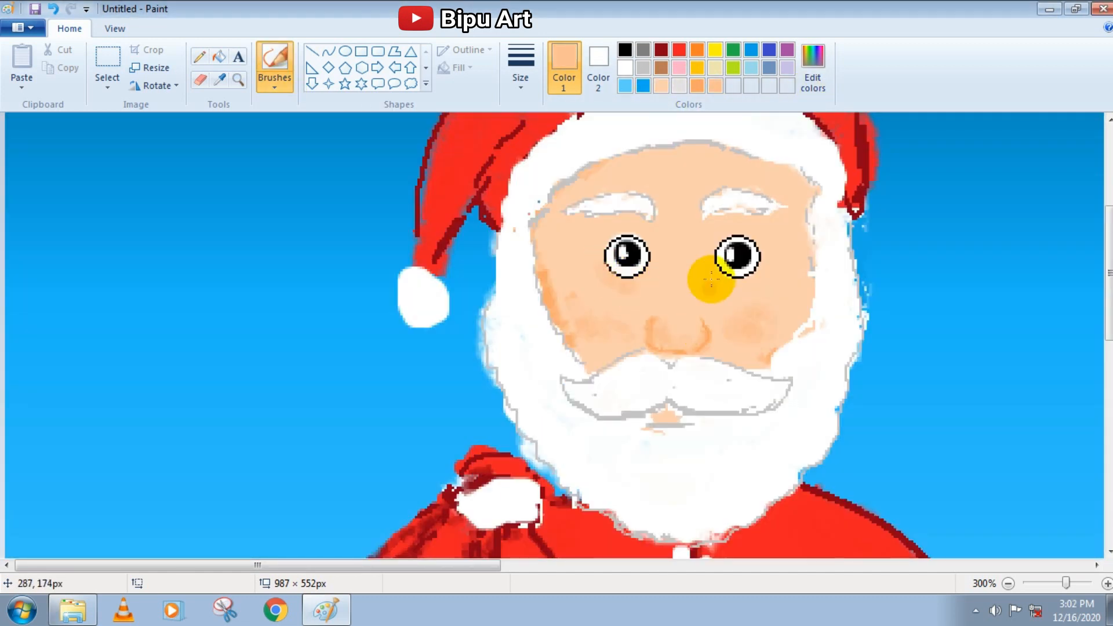
scroll(710, 273, "down", 3)
left_click(1050, 582)
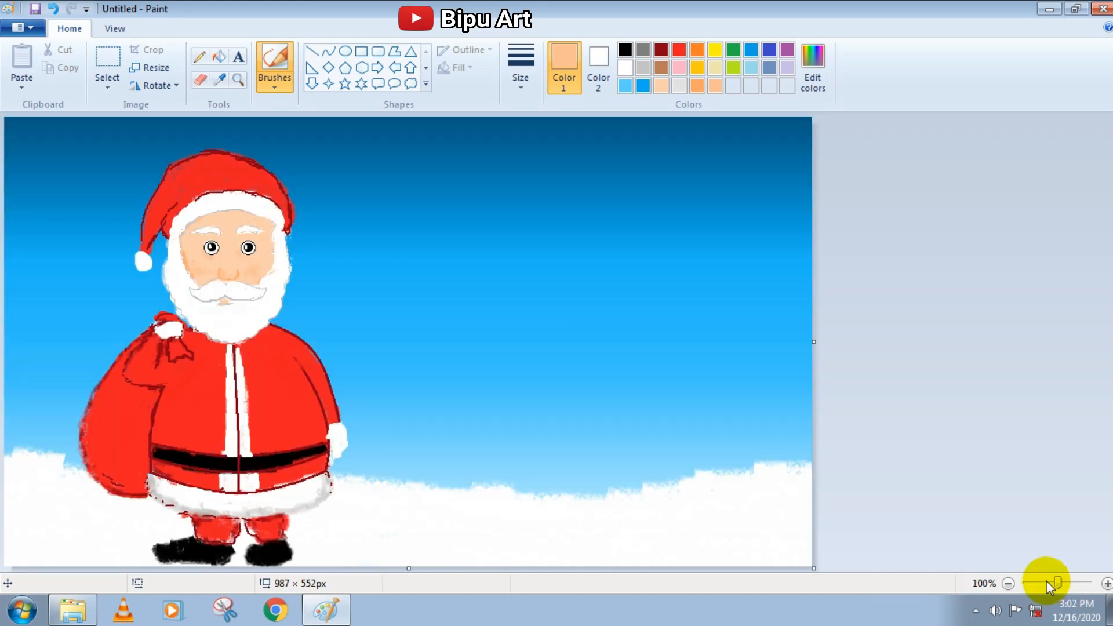
- Paint over the hat's stray dark lines in red and shade the beard and hat trim with a custom pale gray
left_click(679, 50)
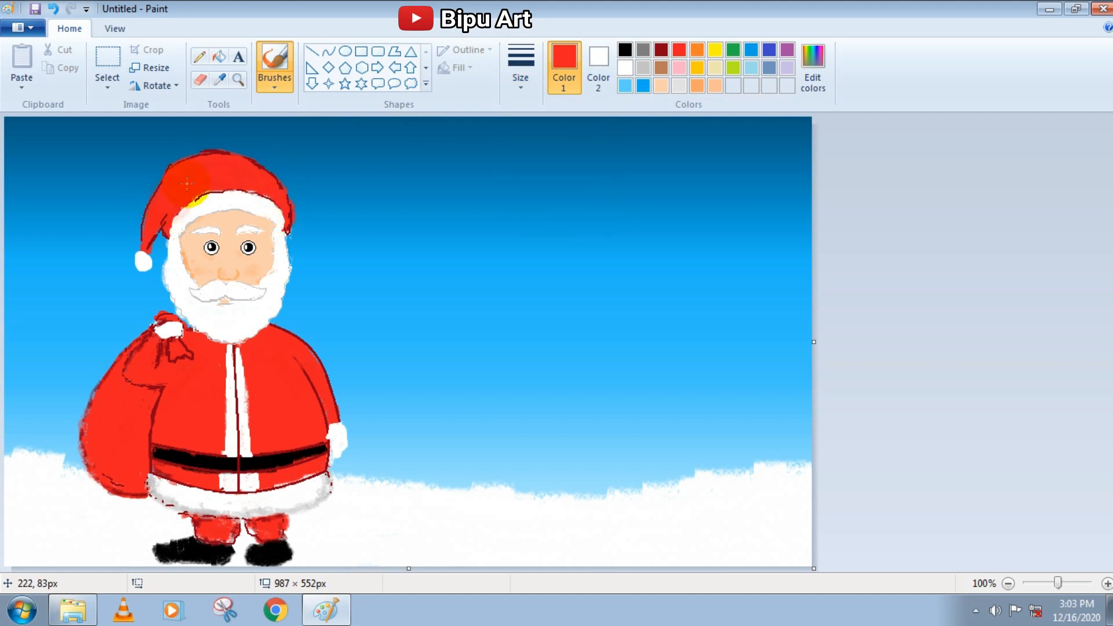
left_click(813, 67)
left_click(405, 415)
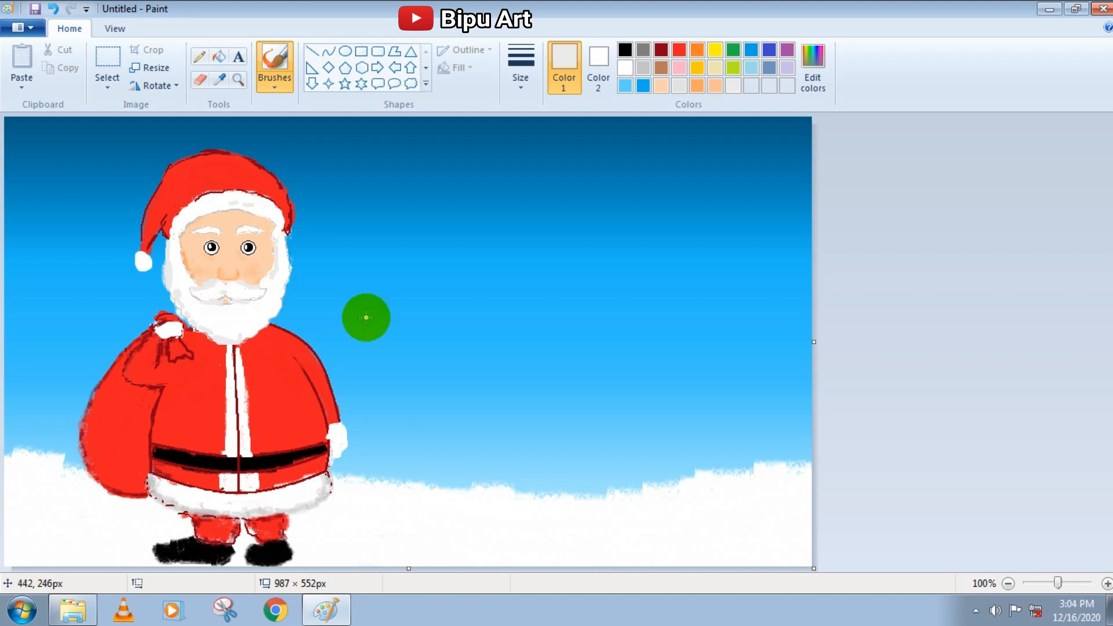
- Draw the mouth and the creases under the eyes in light orange with the Pencil
left_click(697, 86)
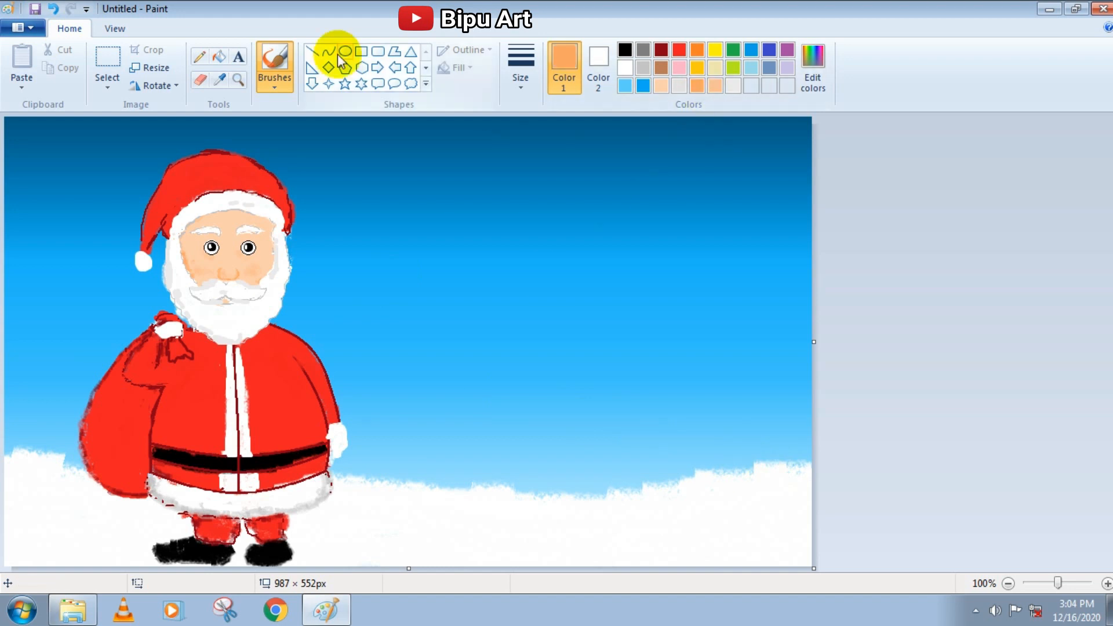
left_click(200, 57)
mouse_move(255, 297)
left_mouse_down()
mouse_move(211, 304)
mouse_move(239, 293)
left_mouse_up()
- Retouch the face's left edge in skin tone and extend the beard's outer edges in white
left_click(661, 86)
left_click_drag(186, 264, 186, 268)
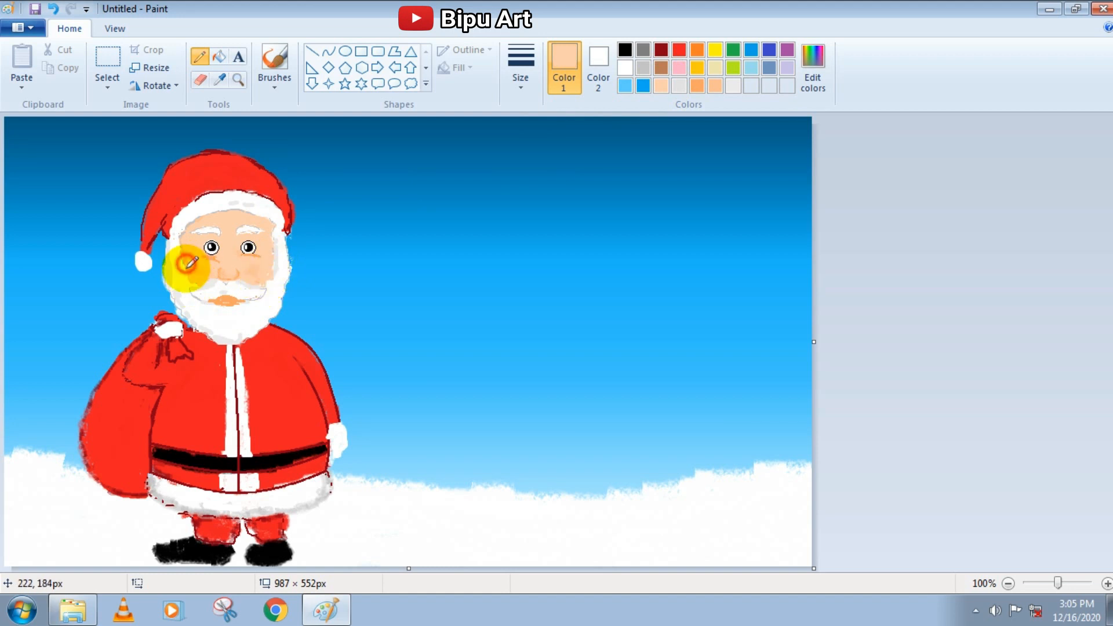
left_click(625, 68)
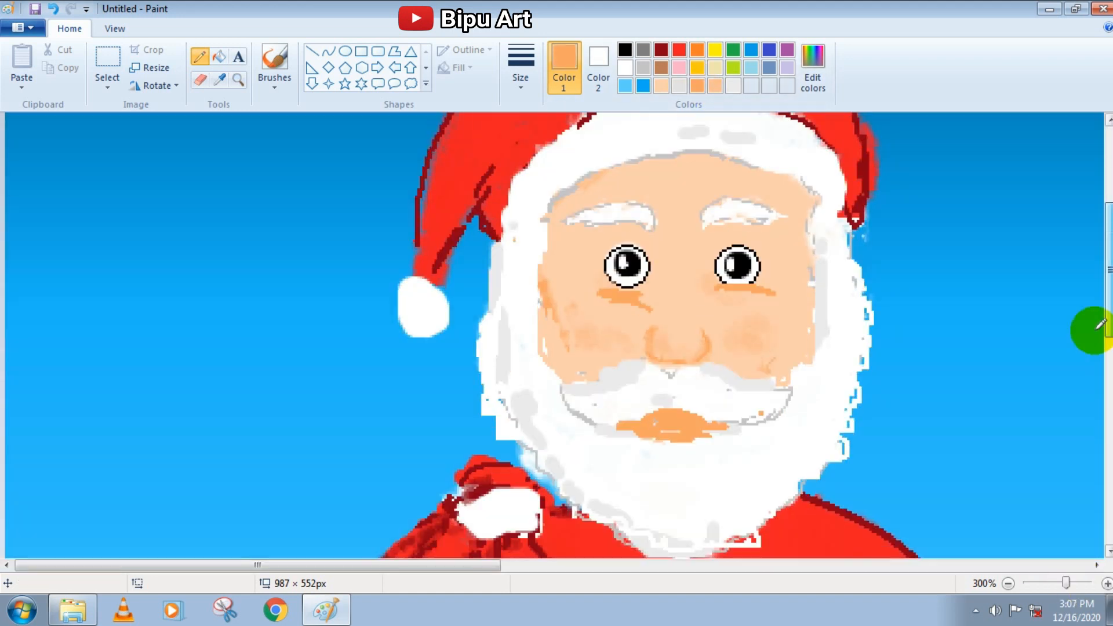
- Soften the creases under both eyes in light orange with a brush
left_click(275, 81)
left_click(365, 137)
left_click(697, 86)
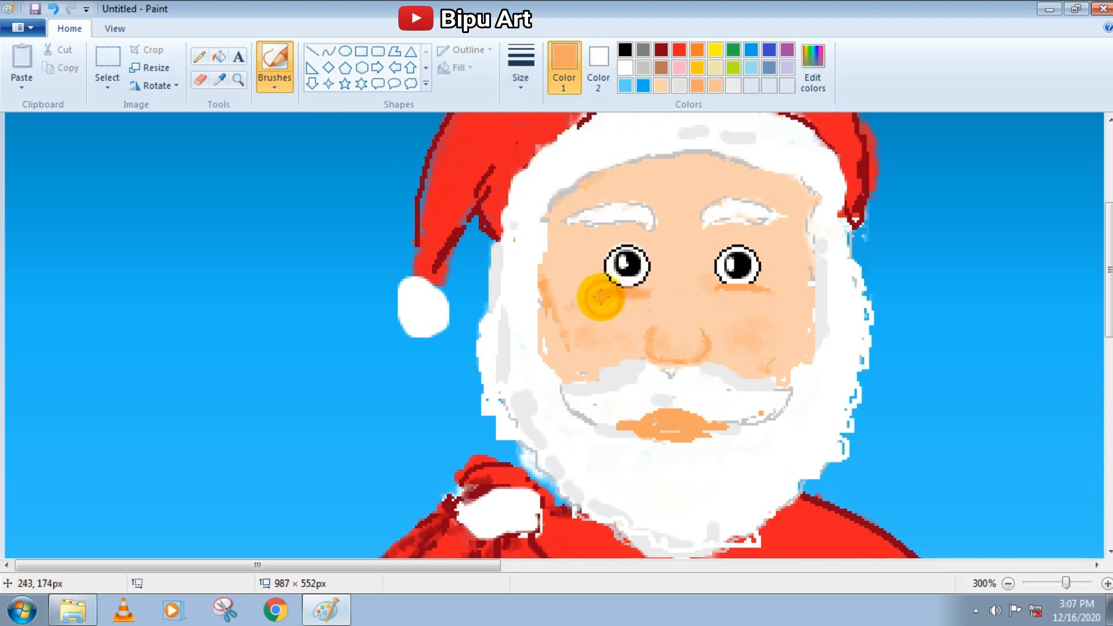
- Add red to the middle of the lips and reshape the mouth with white and light orange
left_click(679, 49)
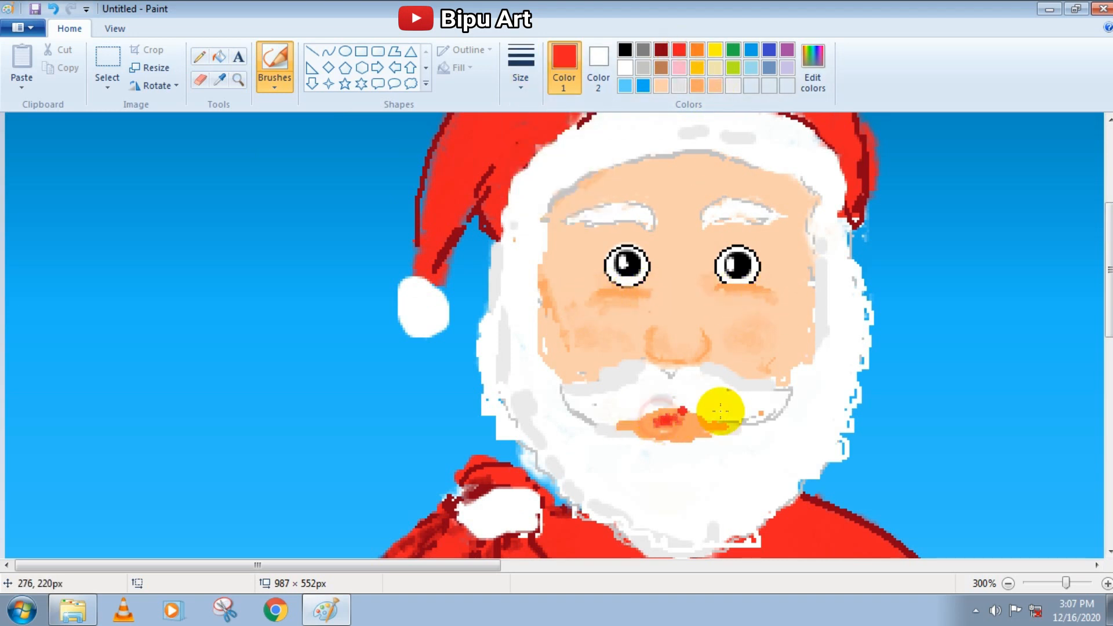
left_click(625, 67)
left_click(697, 86)
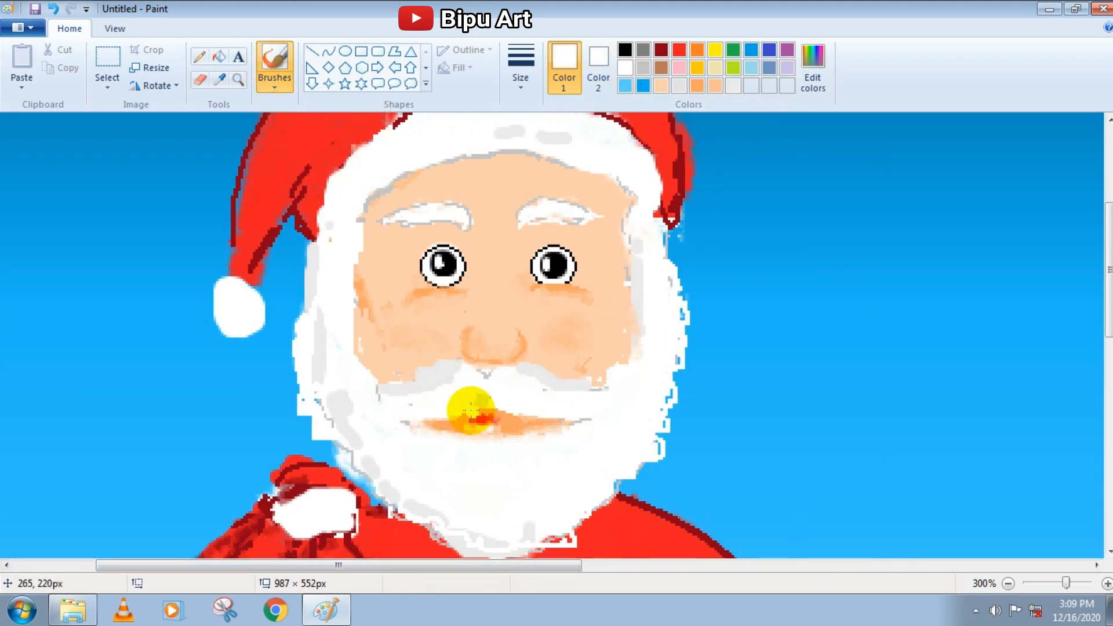
- Blend the cheeks and the sides of the face in skin tones, changing to another brush type
left_click(661, 85)
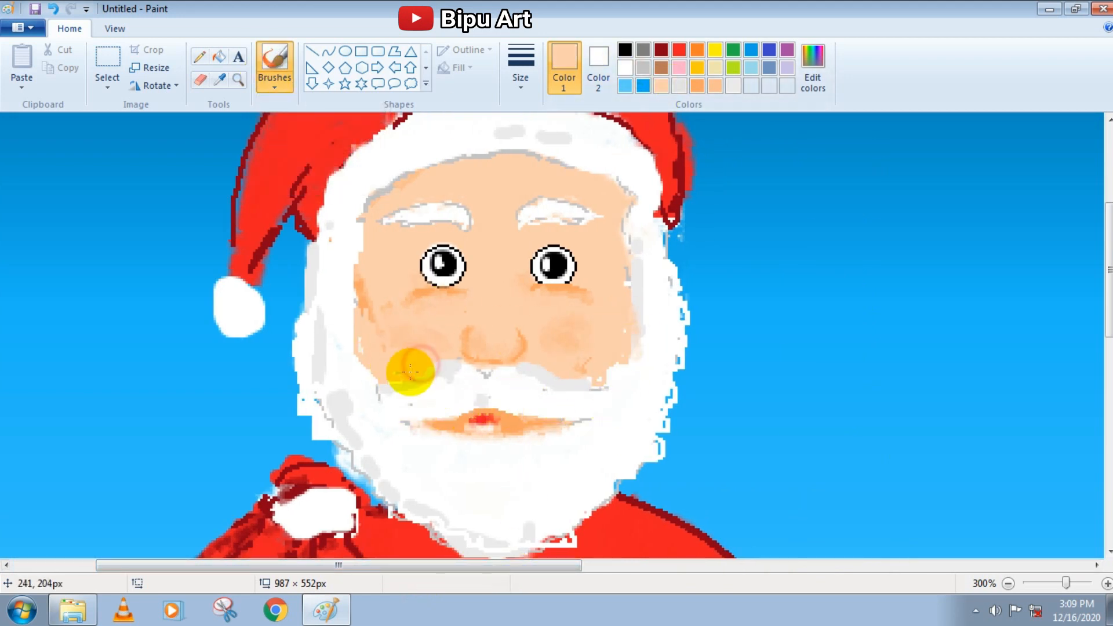
scroll(602, 350, "up", 3)
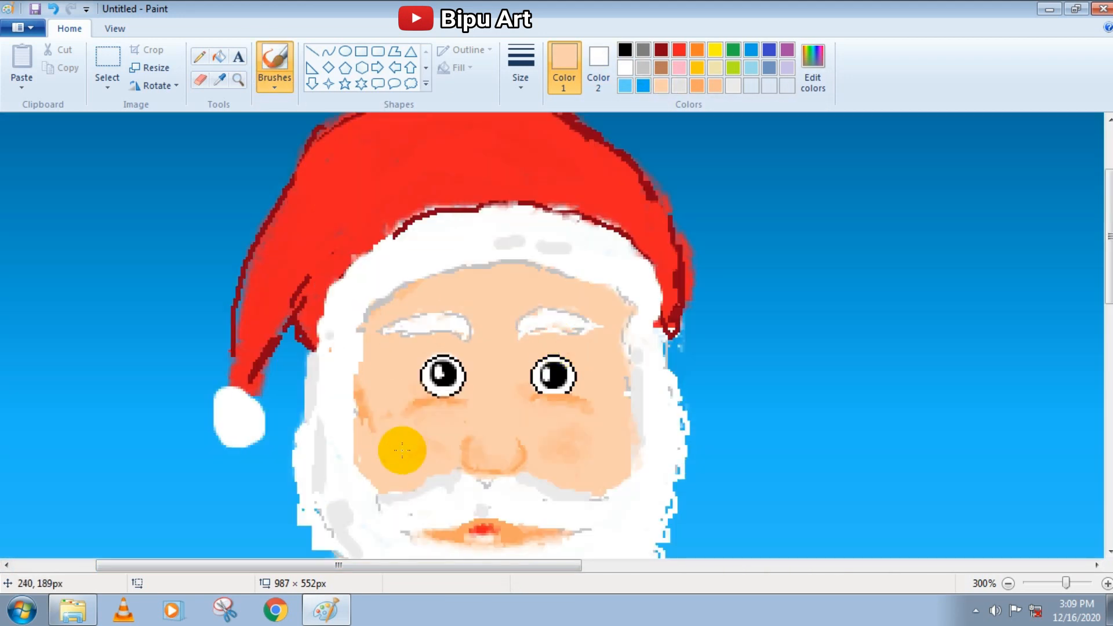
left_click(274, 78)
left_click(368, 145)
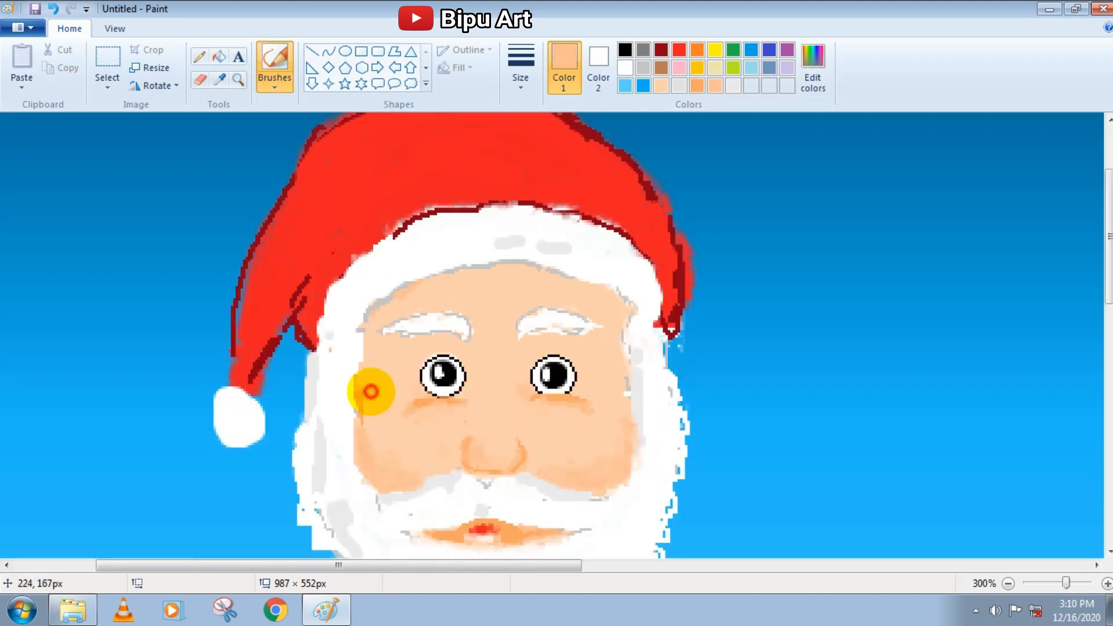
- Cover both eyes in white and paint new black pupils at 200% zoom
scroll(642, 337, "down", 5)
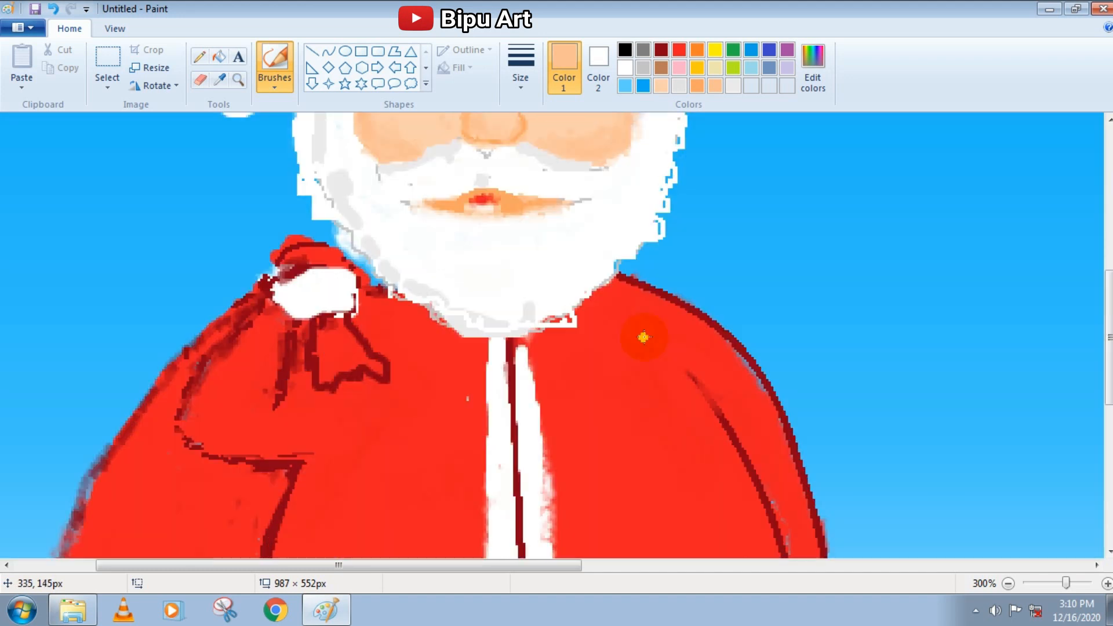
left_click(1044, 583)
left_click(1044, 583)
left_click(1062, 579)
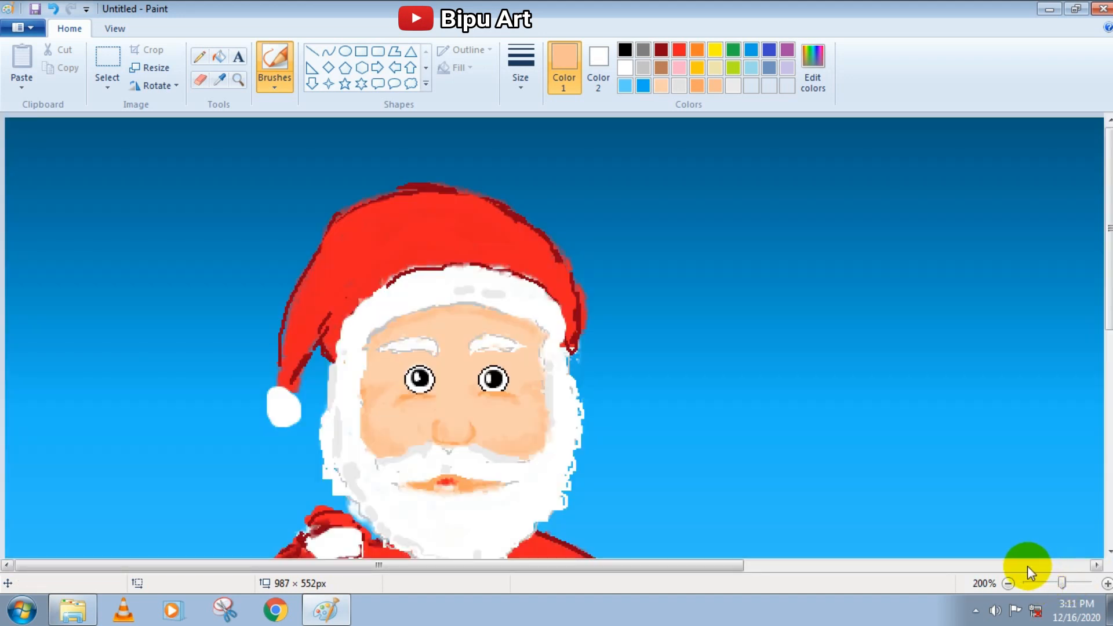
left_click(624, 67)
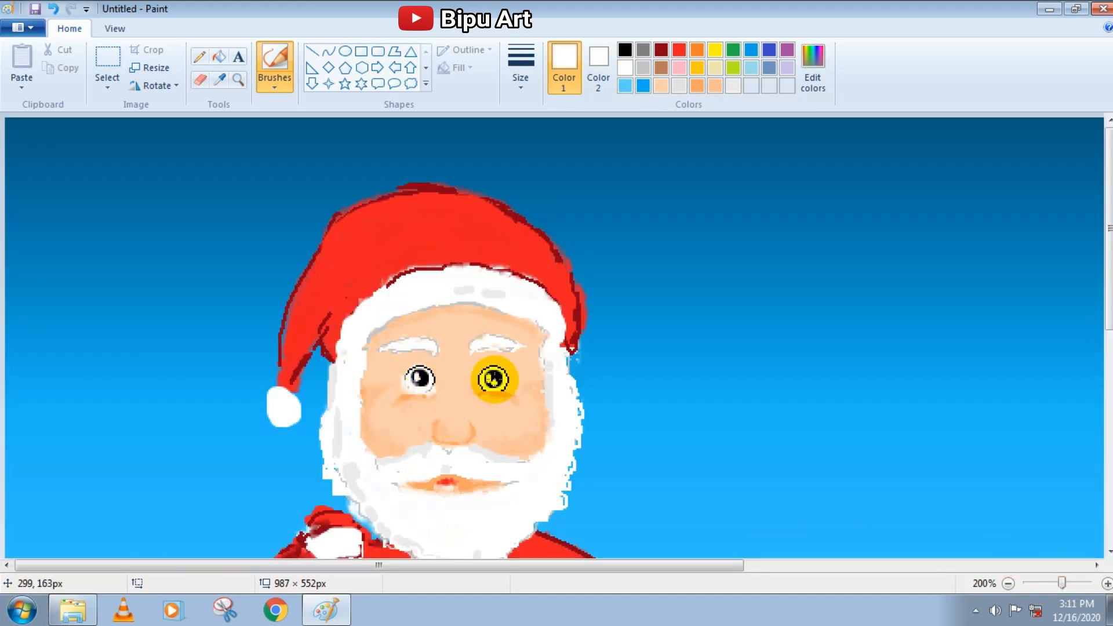
scroll(502, 382, "down", 2)
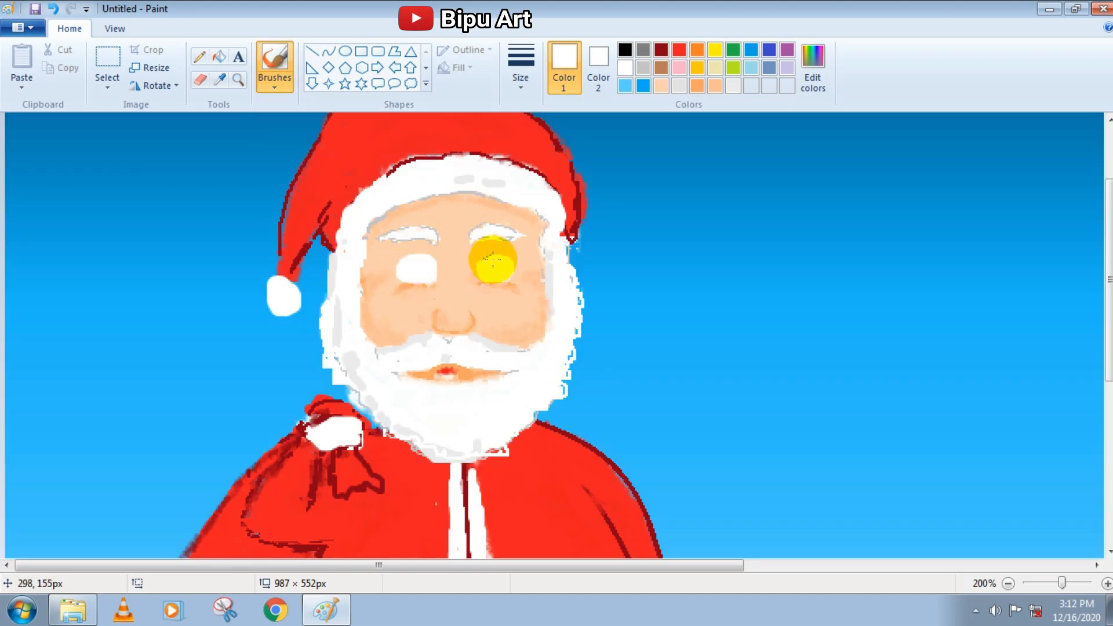
left_click(625, 50)
left_click(419, 267)
- Change the brush size and add white highlights to the repainted pupils
left_click(521, 67)
left_click(534, 154)
left_click(624, 67)
left_click(412, 264)
left_click(489, 258)
- Try to outline both repainted eyes with black ovals at 100% zoom
left_click(1050, 582)
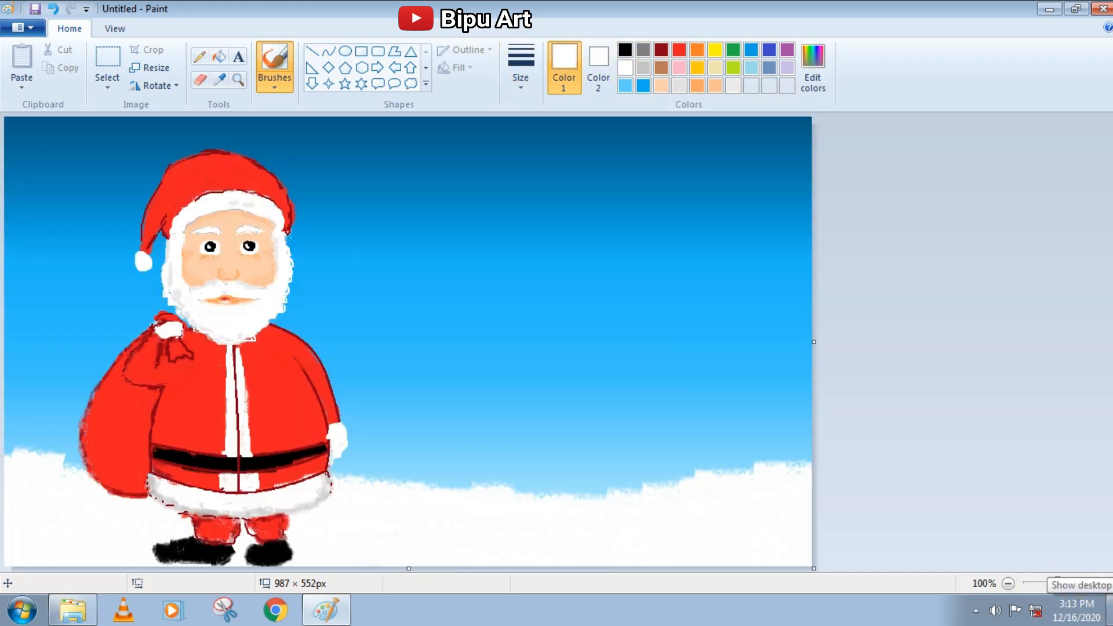
left_click(624, 50)
left_click(345, 51)
left_click_drag(221, 259, 201, 239)
left_click_drag(236, 241, 255, 261)
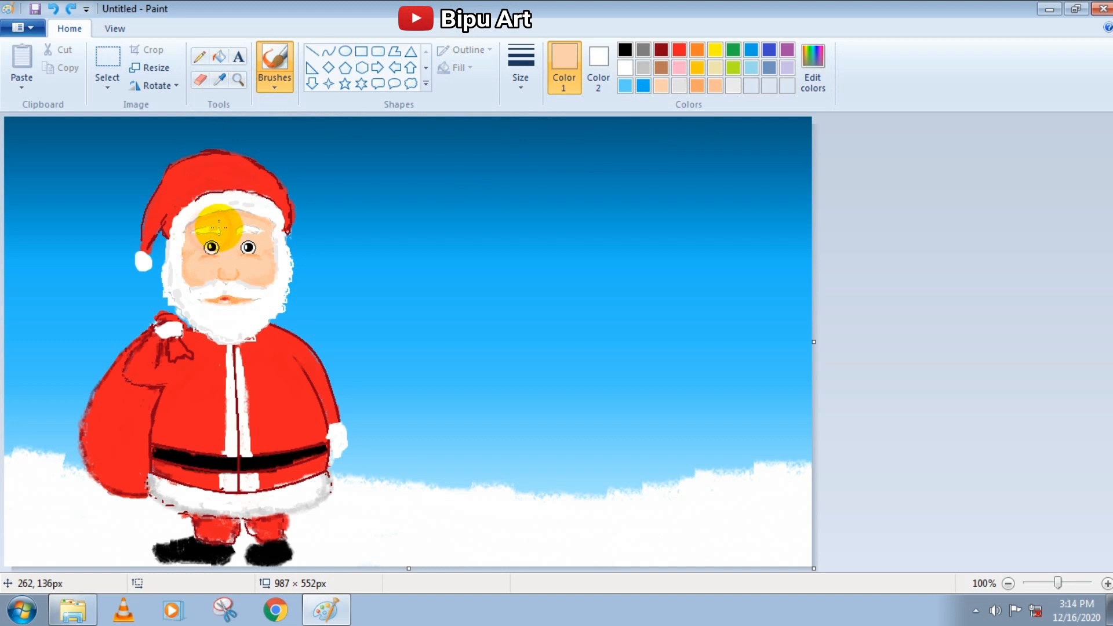
- Cover both eyebrows with skin tone and redraw them in white at 300% zoom
left_click(406, 211)
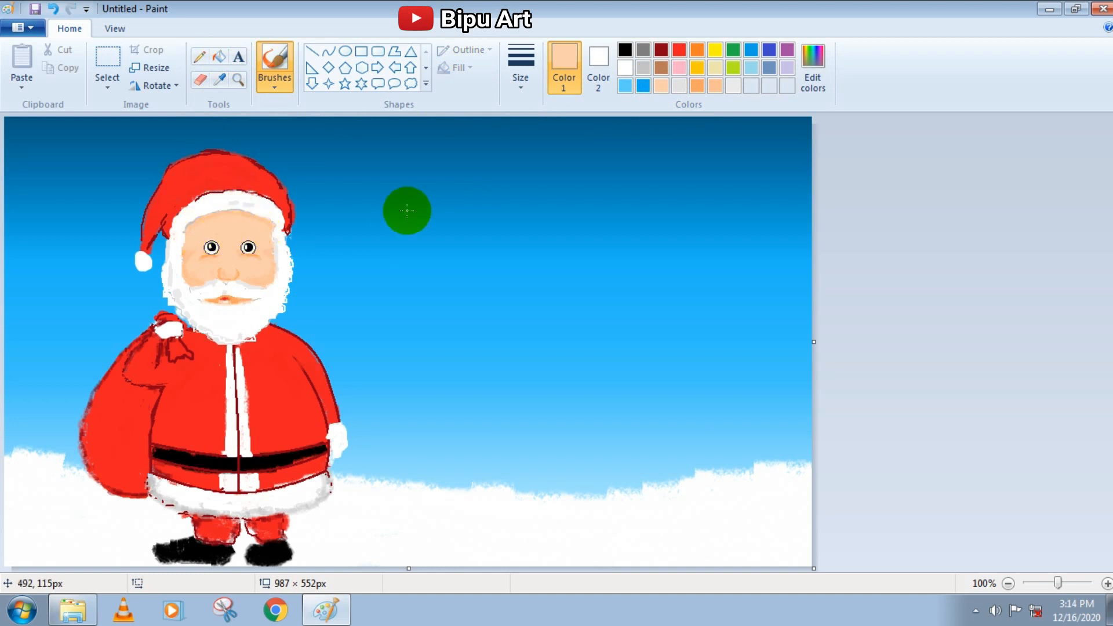
left_click(625, 68)
left_click_drag(1057, 583, 1065, 583)
left_click_drag(1100, 174, 1100, 280)
left_click_drag(659, 229, 603, 230)
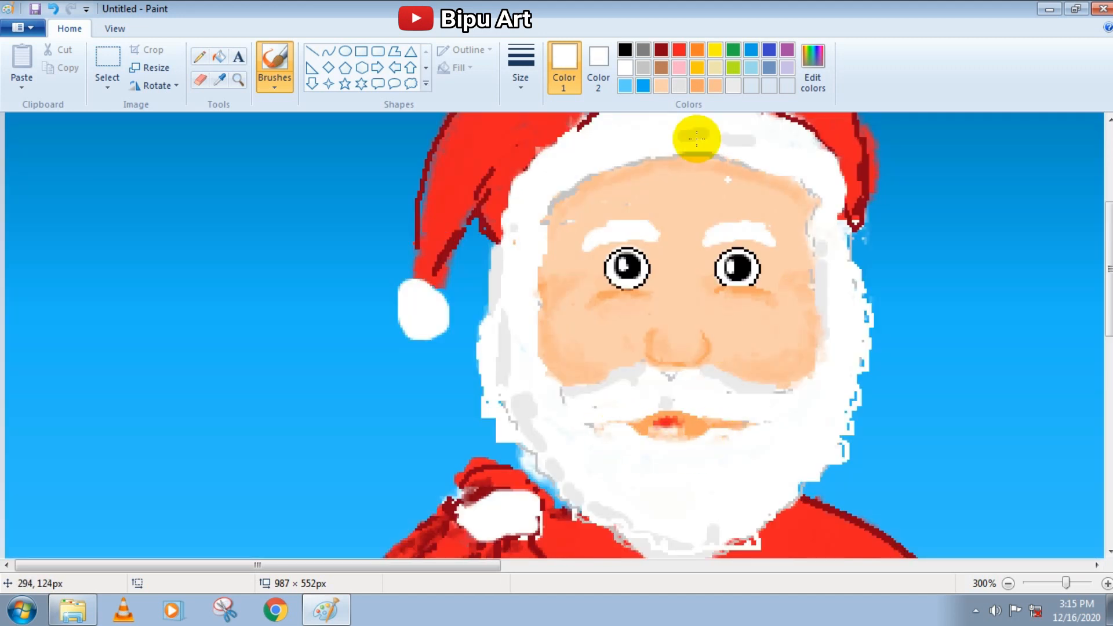
- Trace the moustache's lower edge, the mouth and the glove on the sack with thin light gray pencil lines
left_click(642, 68)
left_click(199, 56)
left_click(520, 67)
left_click(572, 110)
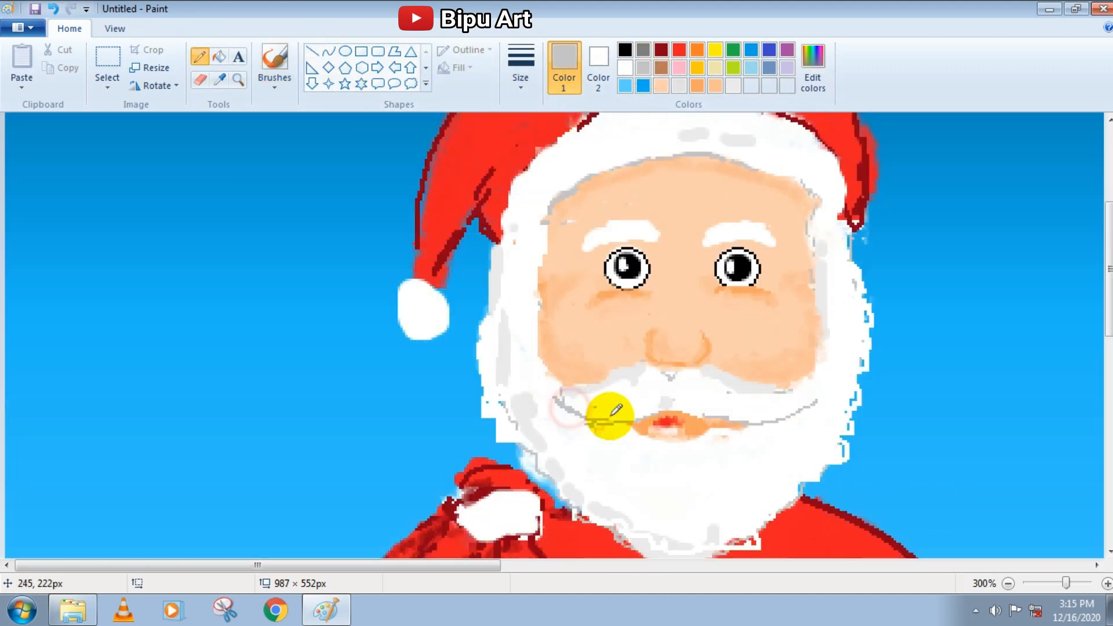
scroll(648, 403, "down", 3)
scroll(647, 402, "down", 3)
- Border the upper and lower edges of the hat's white brim with thick black curves
scroll(568, 389, "up", 7)
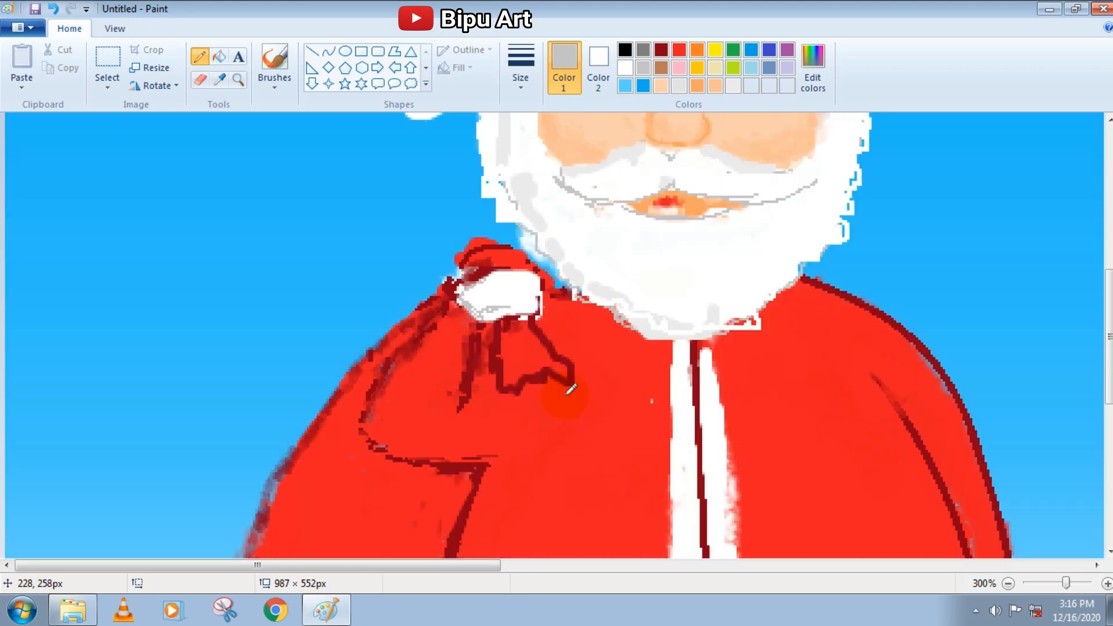
left_click(625, 49)
left_click(275, 64)
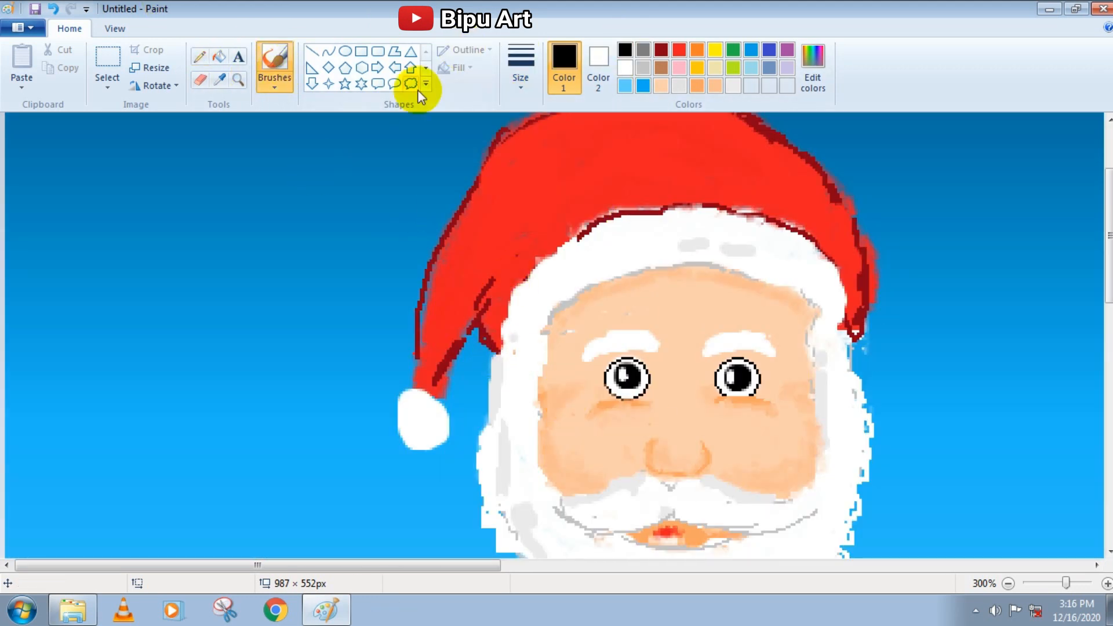
left_click_drag(500, 335, 844, 318)
mouse_move(673, 327)
left_mouse_down()
mouse_move(750, 105)
mouse_move(703, 162)
mouse_move(770, 144)
left_mouse_up()
left_click(520, 64)
left_click(603, 224)
left_click_drag(529, 342, 829, 313)
left_click_drag(684, 301, 703, 232)
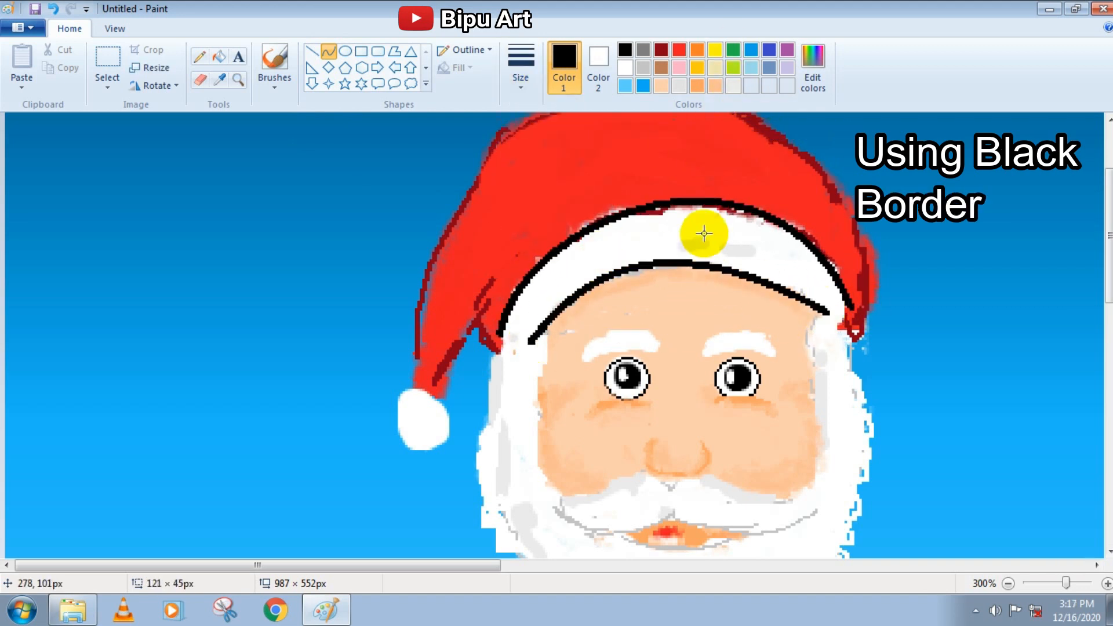
- Outline the red hat and its hanging tail with black curves
scroll(495, 345, "up", 2)
left_click_drag(412, 497, 617, 198)
left_click_drag(493, 359, 458, 256)
left_click(457, 255)
left_click_drag(616, 199, 864, 430)
mouse_move(753, 301)
left_mouse_down()
mouse_move(863, 246)
mouse_move(802, 269)
left_mouse_up()
left_click_drag(440, 510, 553, 316)
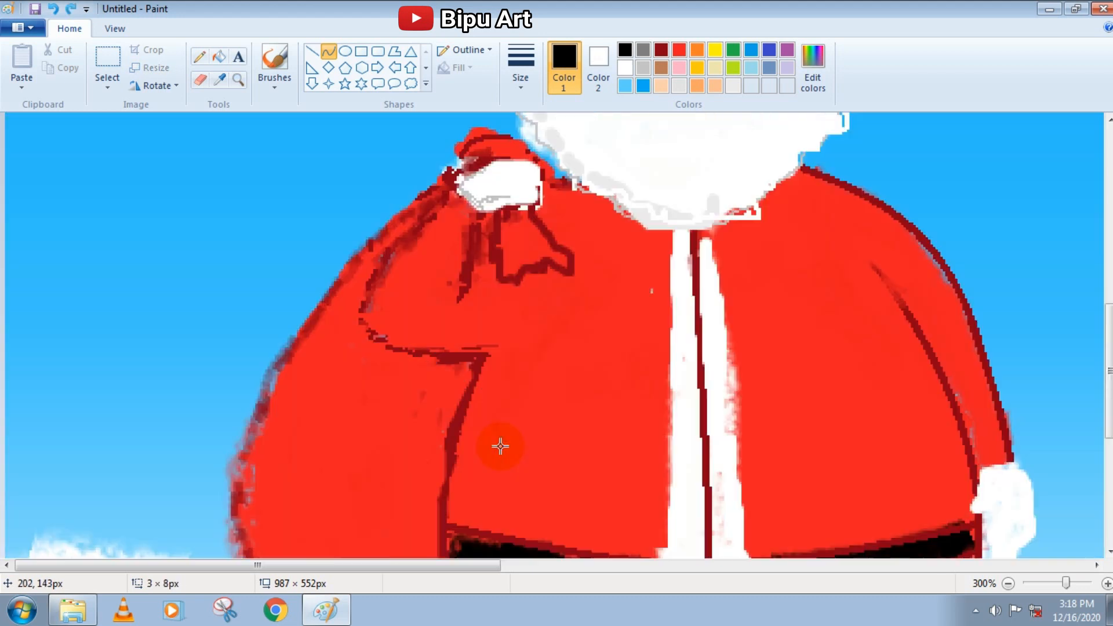
- Draw black curves along both sides of the coat body and along the coat's lower edge above the white hem
left_click_drag(480, 247, 440, 507)
left_click(447, 389)
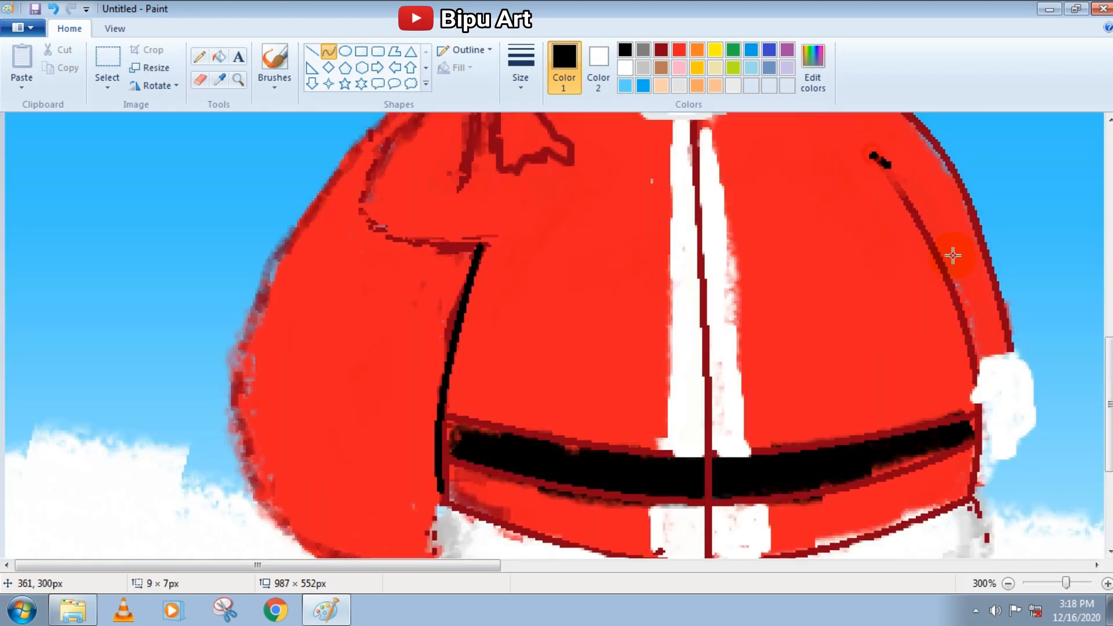
left_click_drag(869, 153, 978, 510)
left_click_drag(980, 354, 1000, 352)
scroll(651, 469, "down", 4)
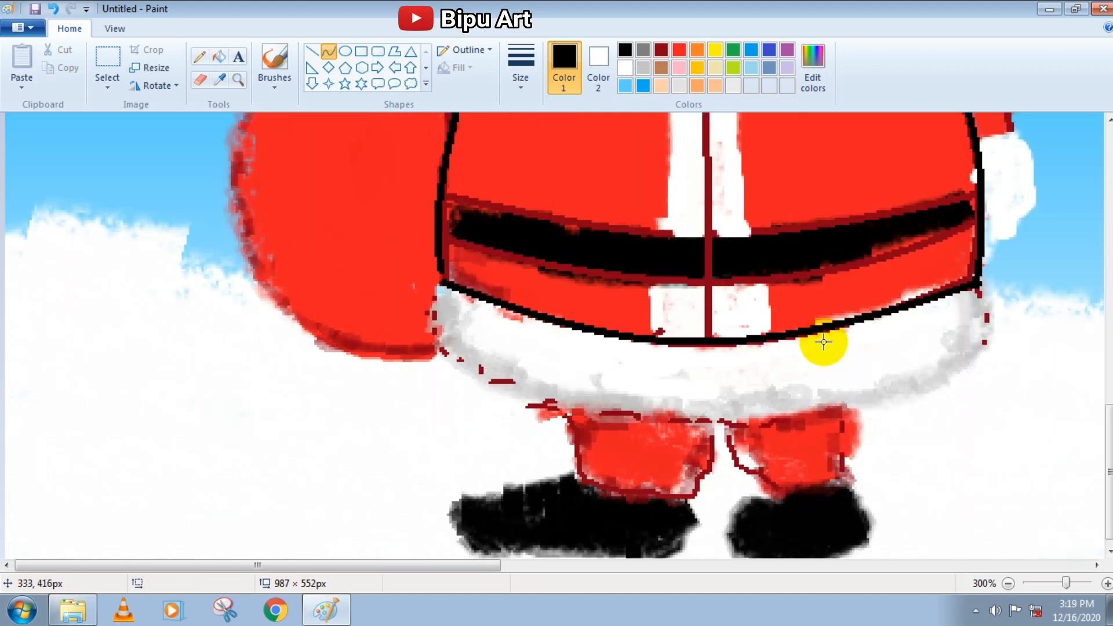
- Outline the raised sleeve with black curves and edge its white glove with straight black lines
scroll(807, 385, "up", 8)
left_click_drag(454, 283, 363, 427)
left_click_drag(370, 354, 375, 341)
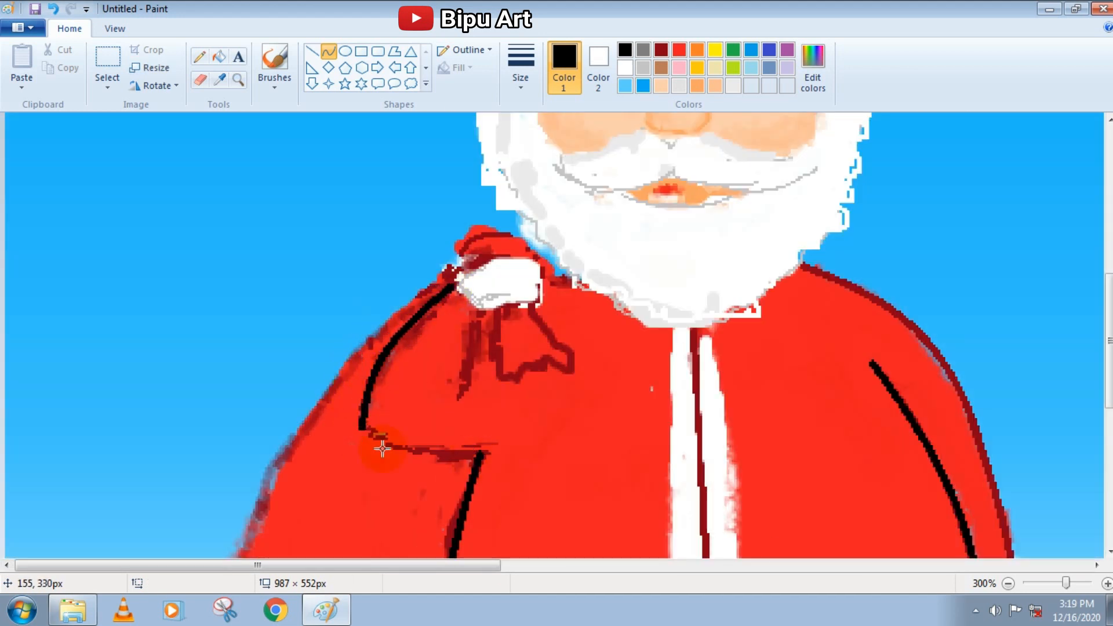
scroll(476, 360, "up", 3)
left_click_drag(454, 394, 480, 418)
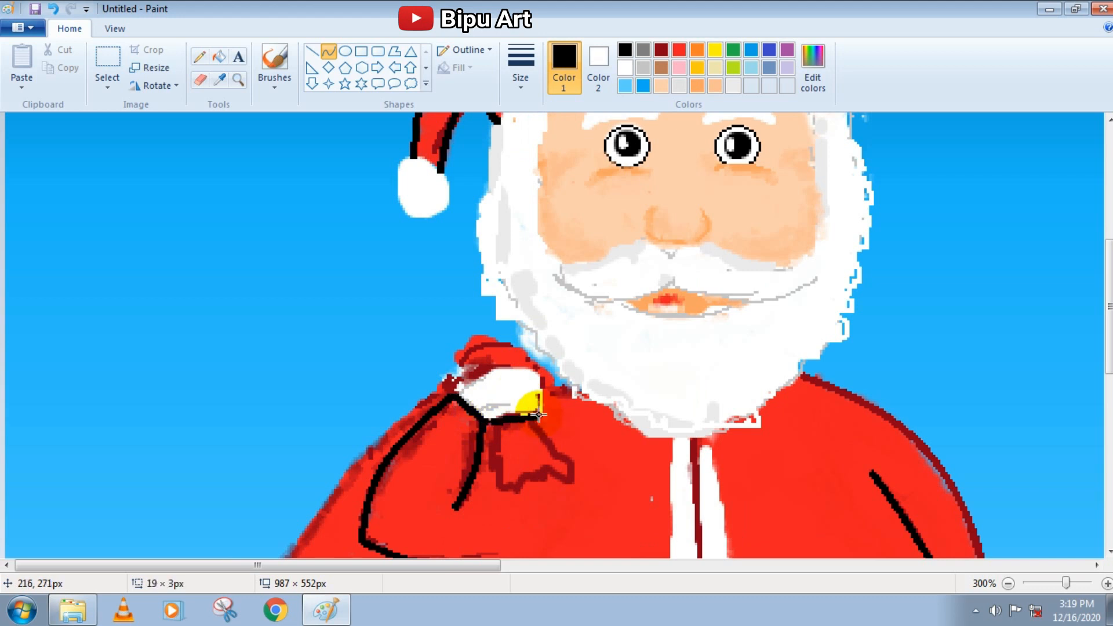
key("ctrl+z")
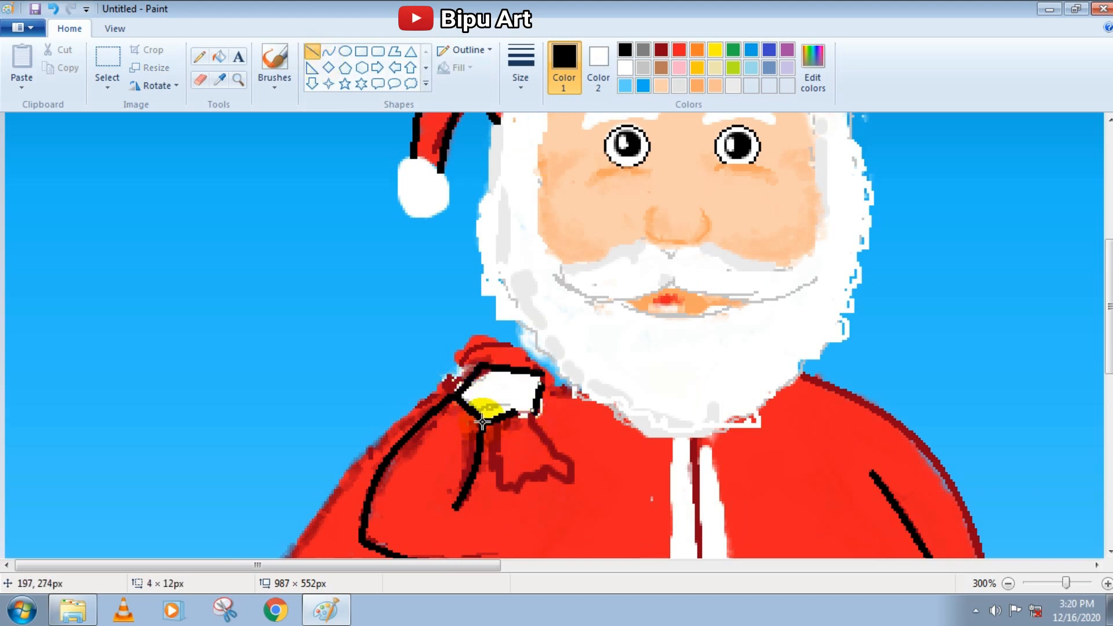
- Draw straight black lines along the belt's upper edge, the coat's centre seam and the sides of the legs
scroll(481, 423, "down", 12)
scroll(522, 447, "up", 3)
scroll(439, 444, "up", 2)
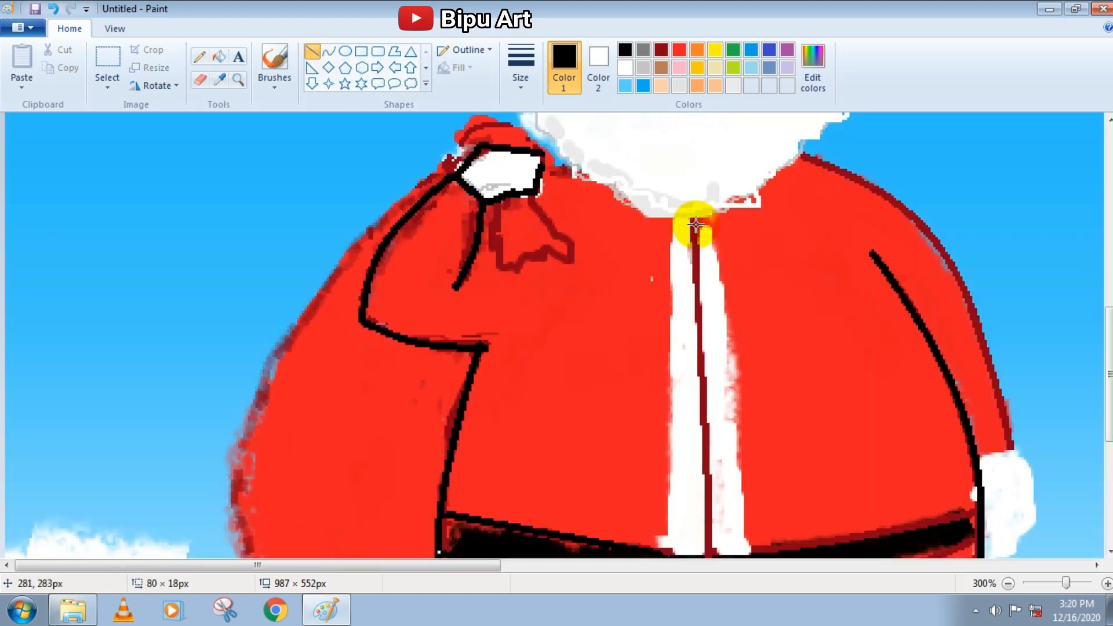
scroll(522, 417, "down", 6)
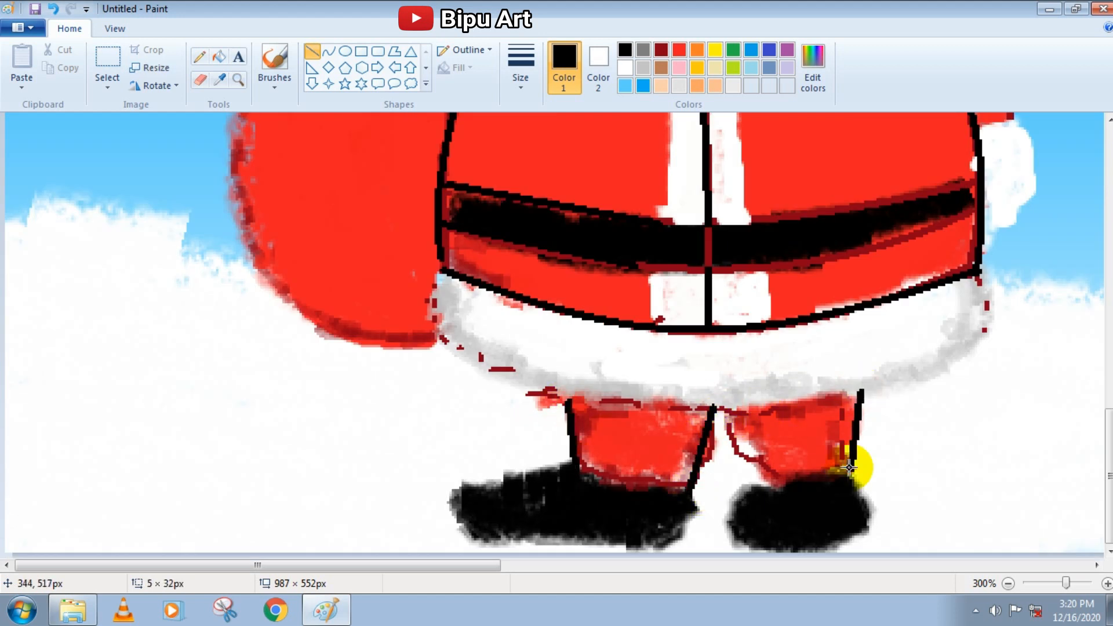
scroll(572, 460, "up", 10)
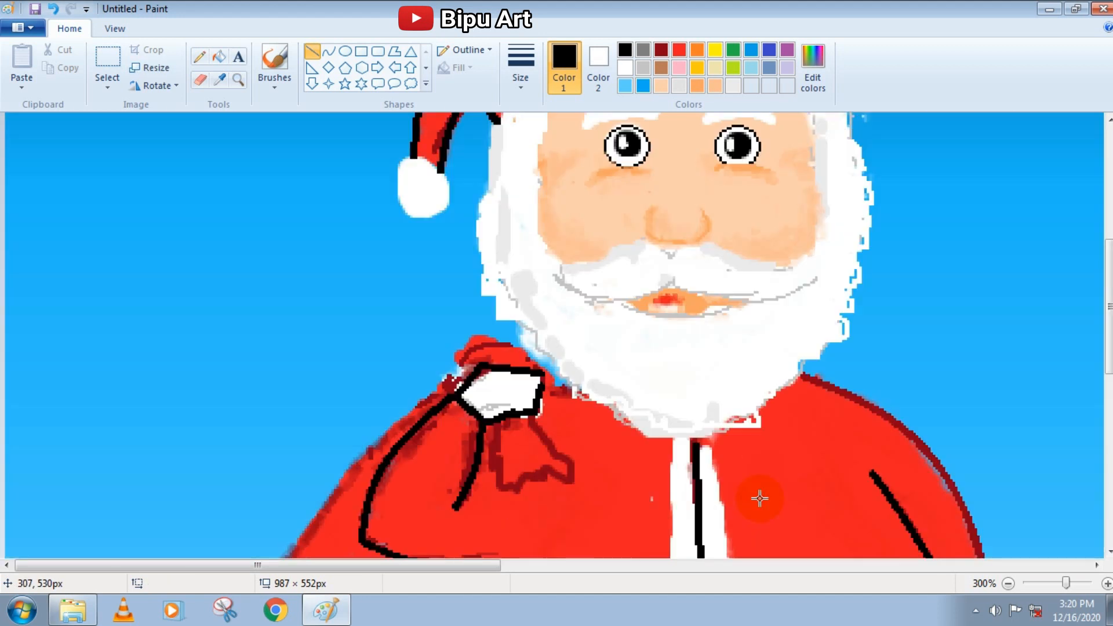
- Trace the wavy outer edge of the beard with a thick black pencil line
left_click(200, 56)
left_click(519, 76)
left_click(557, 177)
left_click(519, 76)
left_click(541, 174)
mouse_move(499, 227)
left_mouse_down()
mouse_move(493, 417)
mouse_move(530, 458)
left_mouse_up()
scroll(545, 348, "down", 2)
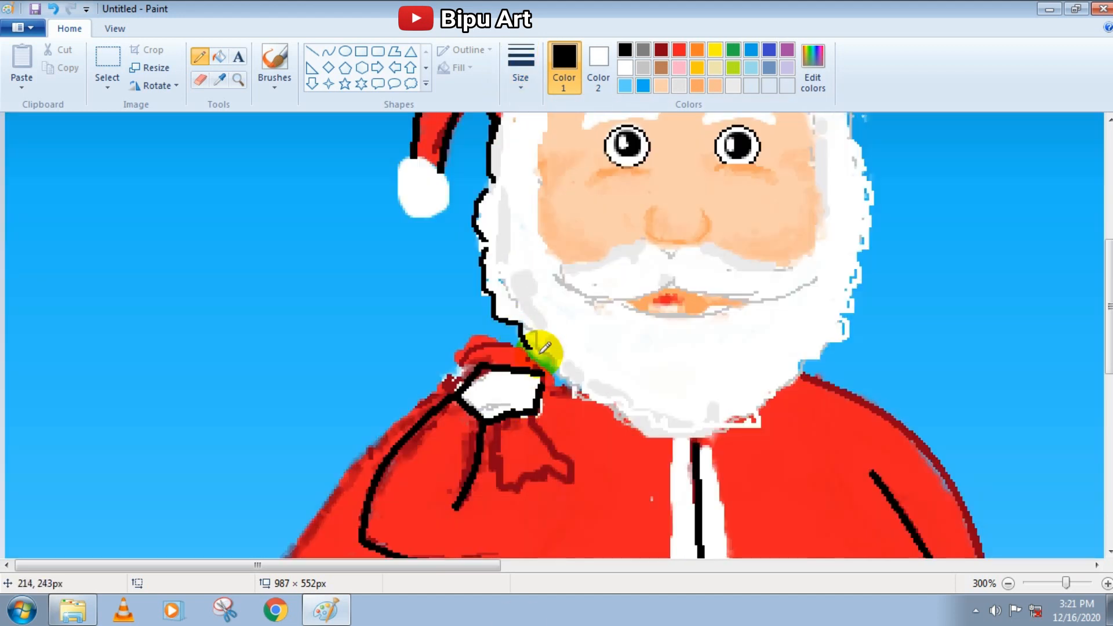
scroll(856, 231, "up", 2)
mouse_move(857, 230)
left_mouse_down()
mouse_move(870, 332)
mouse_move(843, 432)
left_mouse_up()
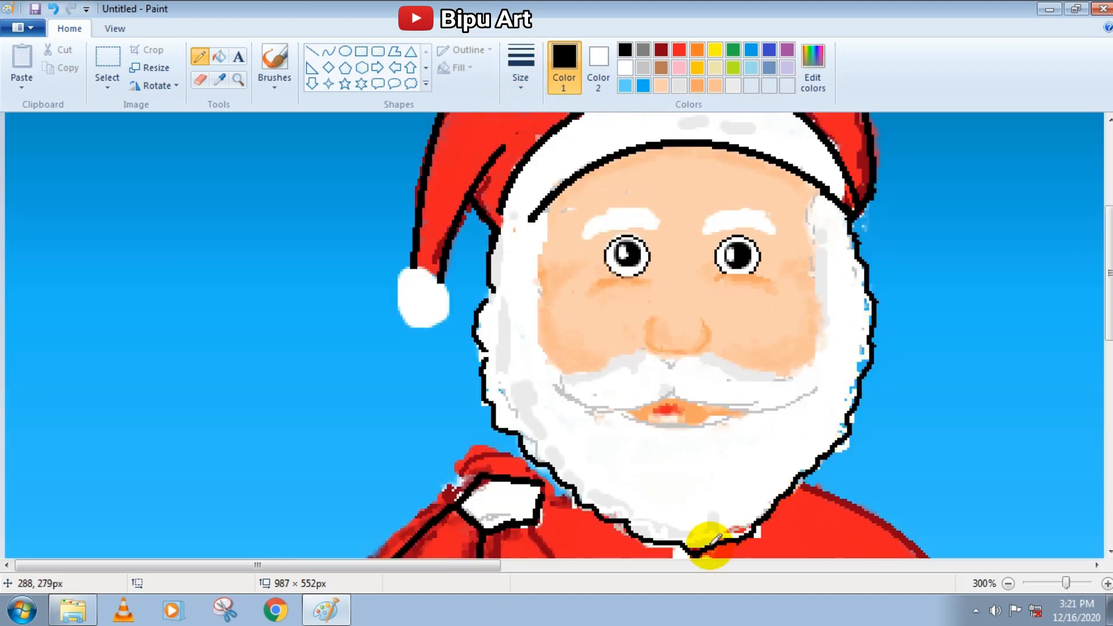
- Trace the inner edges of the beard along both sides of the face in black
scroll(501, 221, "down", 2)
left_click_drag(532, 139, 535, 188)
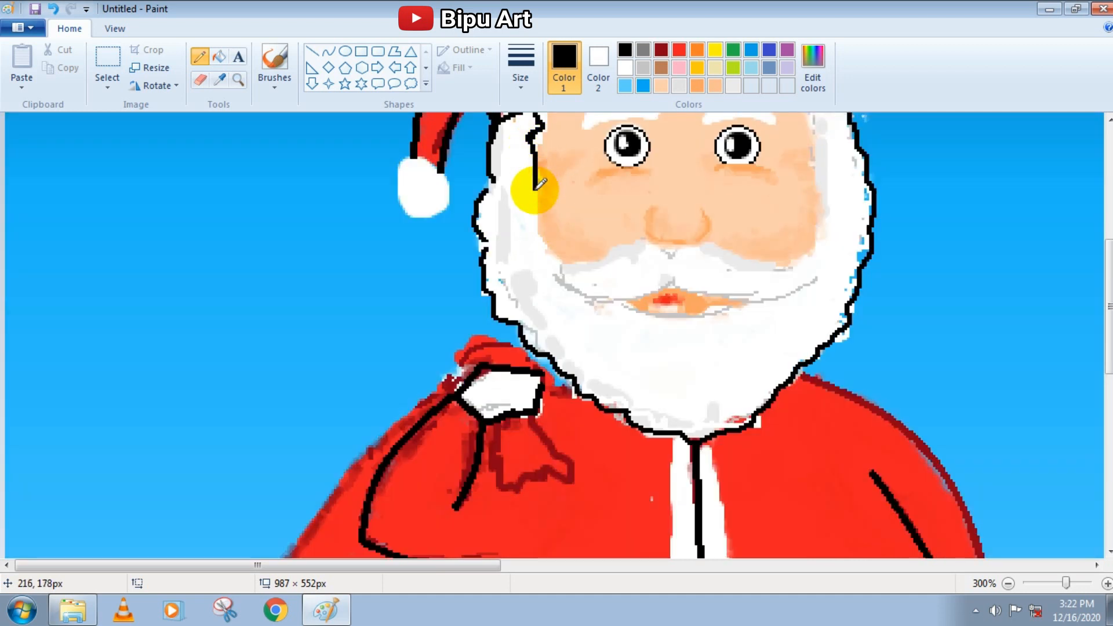
scroll(558, 252, "up", 2)
mouse_move(814, 200)
left_mouse_down()
mouse_move(813, 229)
mouse_move(823, 325)
left_mouse_up()
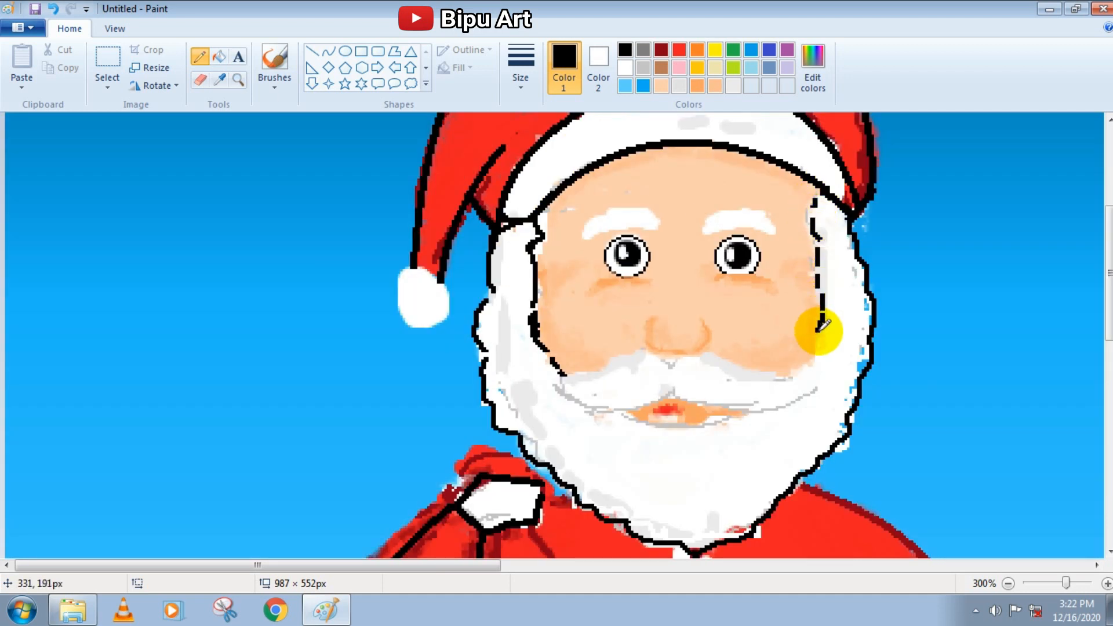
- Reduce the pencil size and outline the moustache and mouth in black
left_click(521, 69)
left_click(549, 149)
mouse_move(554, 387)
left_mouse_down()
mouse_move(579, 405)
mouse_move(773, 402)
mouse_move(820, 387)
left_mouse_up()
left_click_drag(652, 351, 605, 362)
left_click_drag(692, 355, 824, 378)
left_click_drag(616, 413, 748, 412)
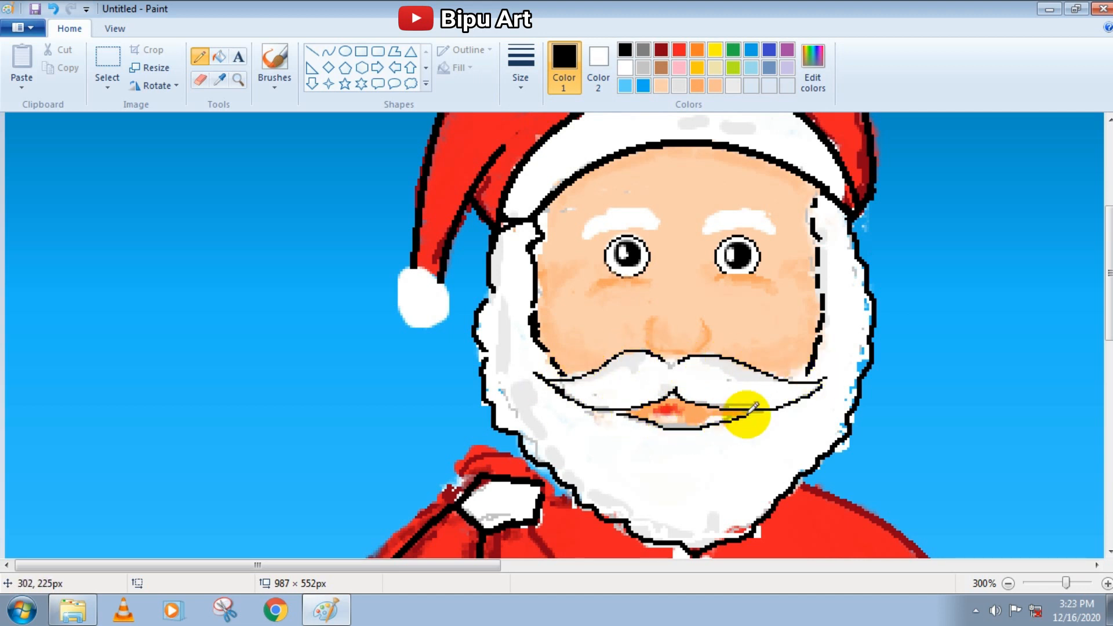
- Outline the nose and both white eyebrows with thin black pencil lines
left_click_drag(653, 342, 704, 323)
scroll(603, 335, "up", 2)
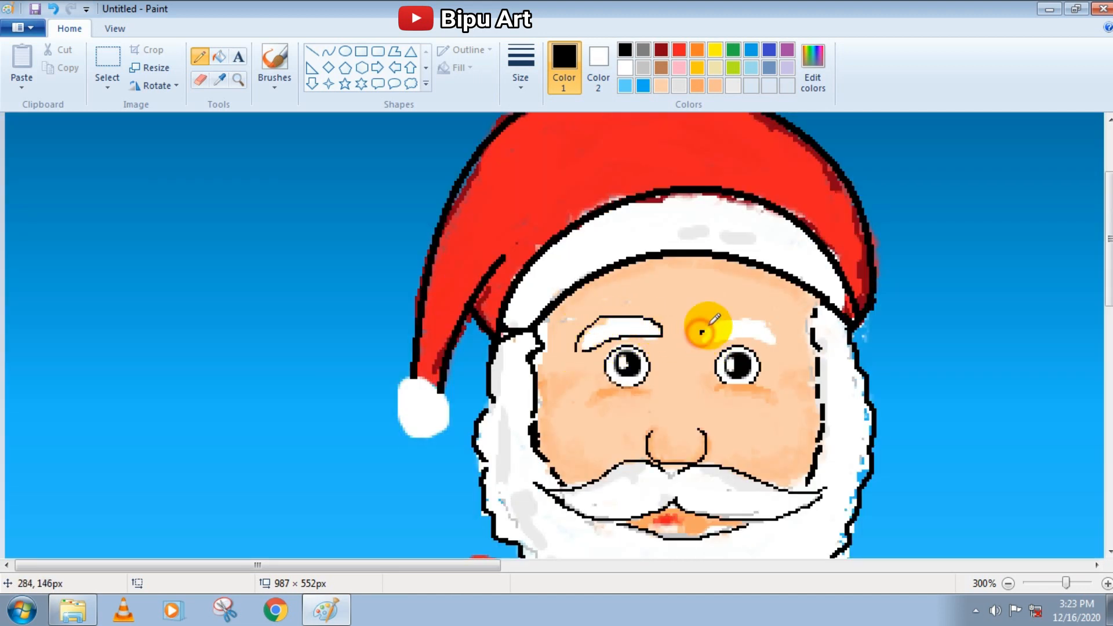
scroll(753, 330, "down", 6)
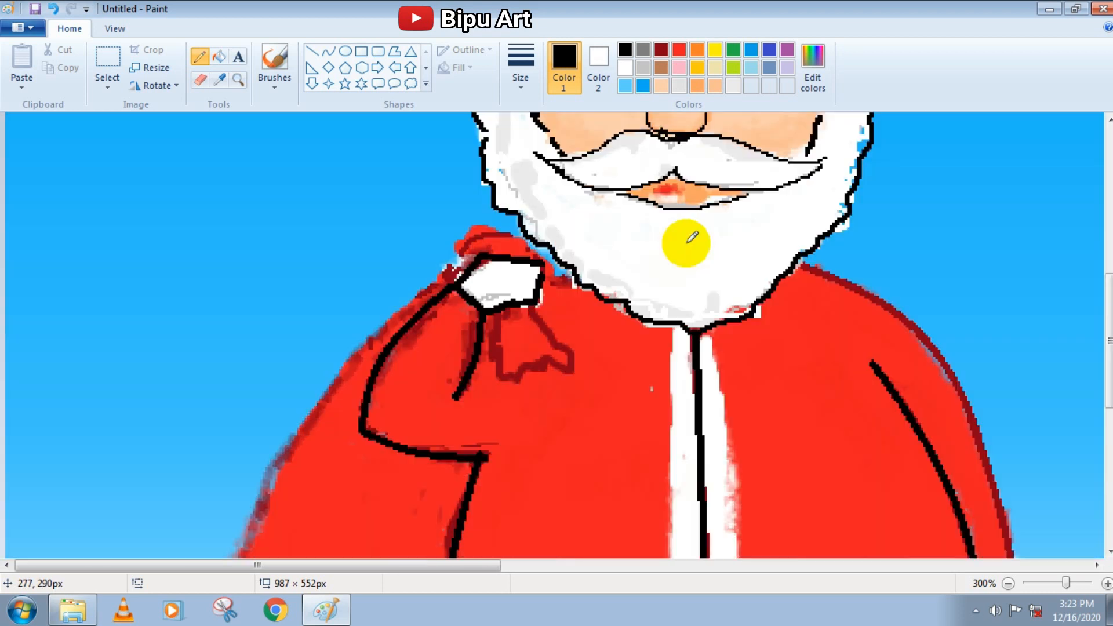
- Thicken the black outlines of the eyebrows, nose and moustache and add short lines under both eyes
left_click(1032, 583)
left_click(1068, 583)
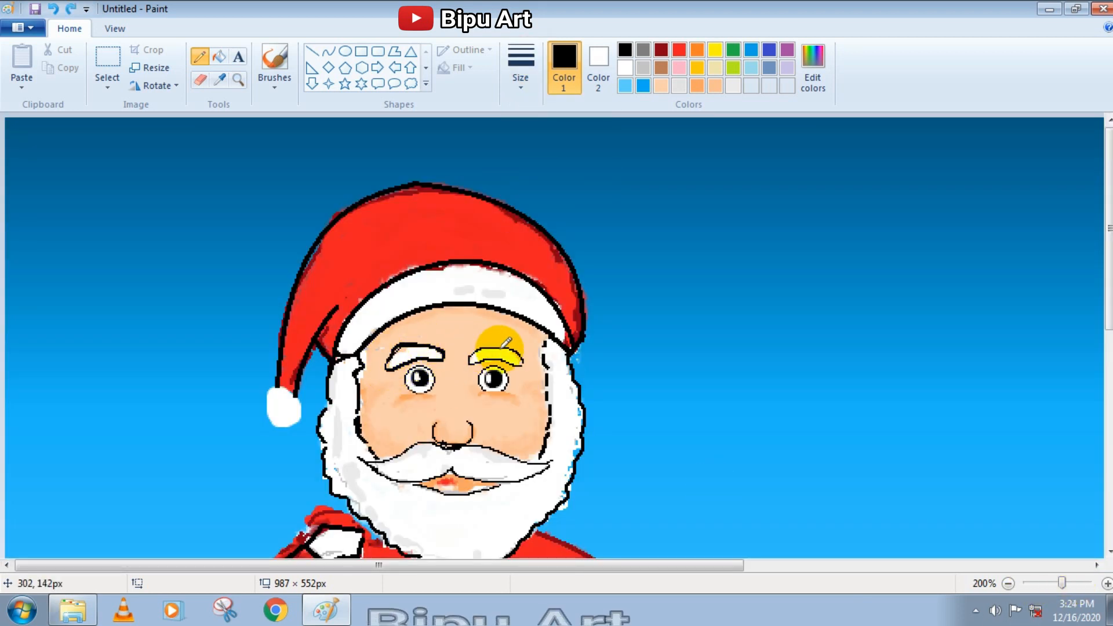
left_click(1068, 583)
scroll(405, 438, "down", 3)
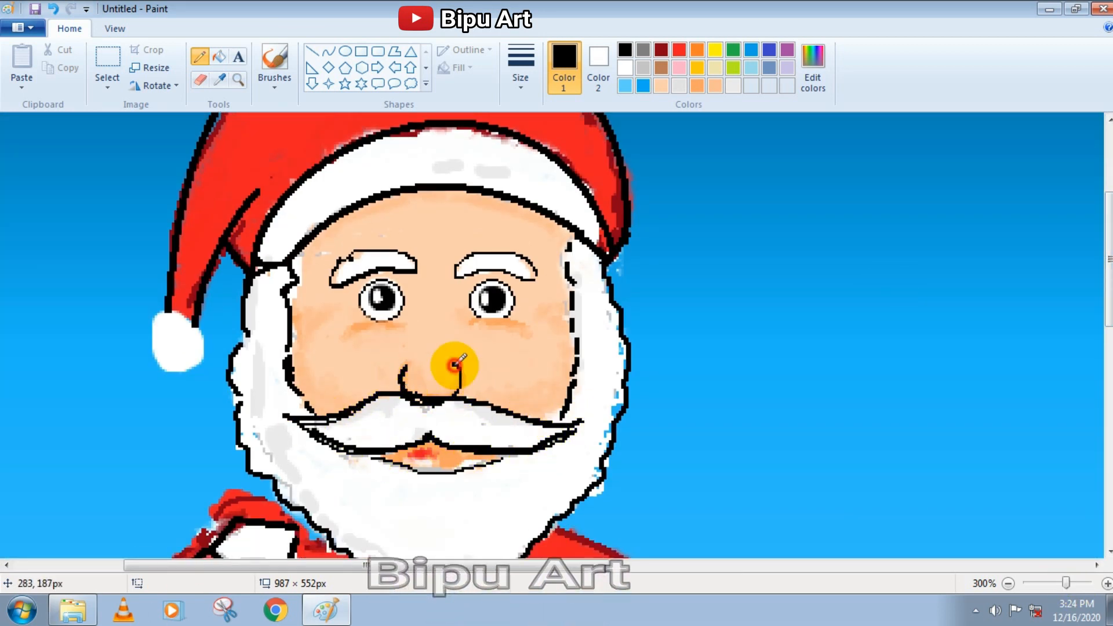
scroll(350, 365, "up", 4)
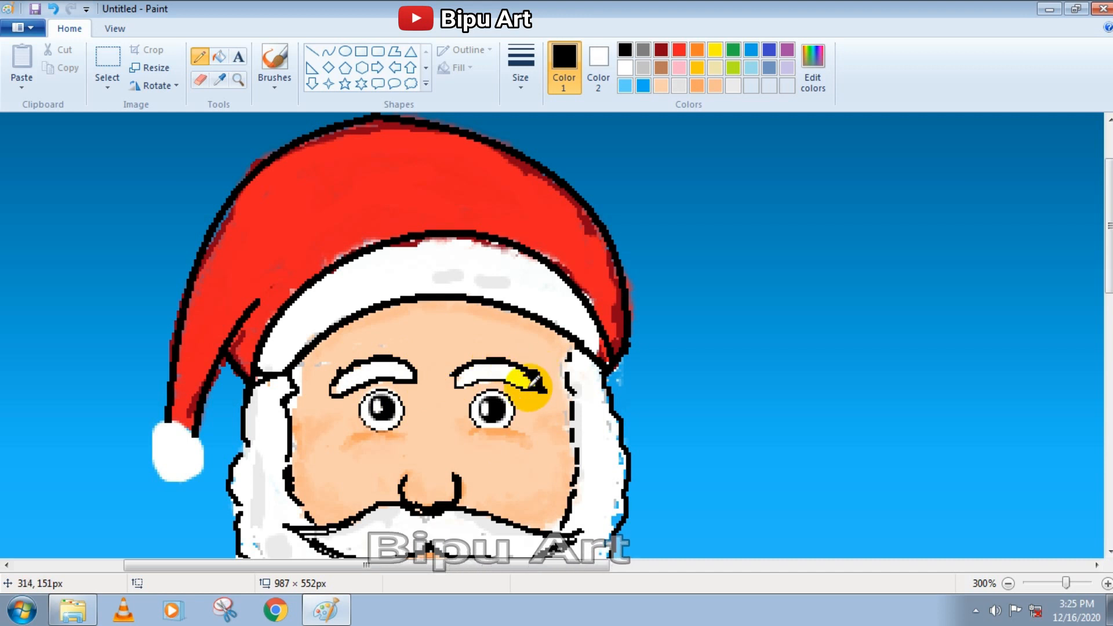
scroll(545, 394, "down", 4)
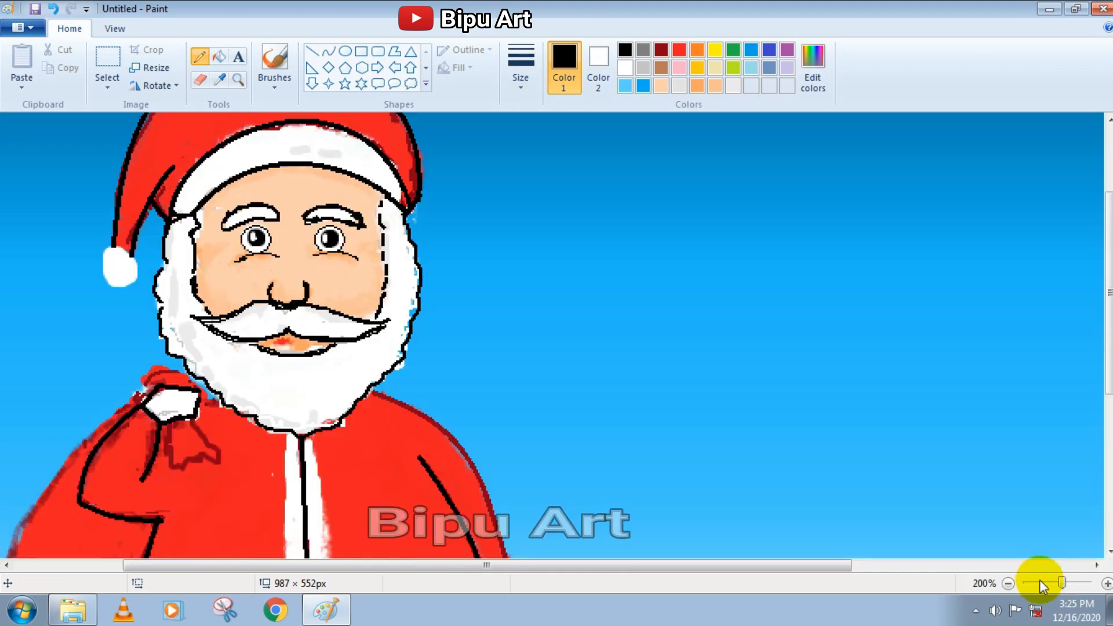
- Repaint the white trim down the coat's front with a white brush at 200% zoom
left_click(1038, 581)
left_click(1038, 582)
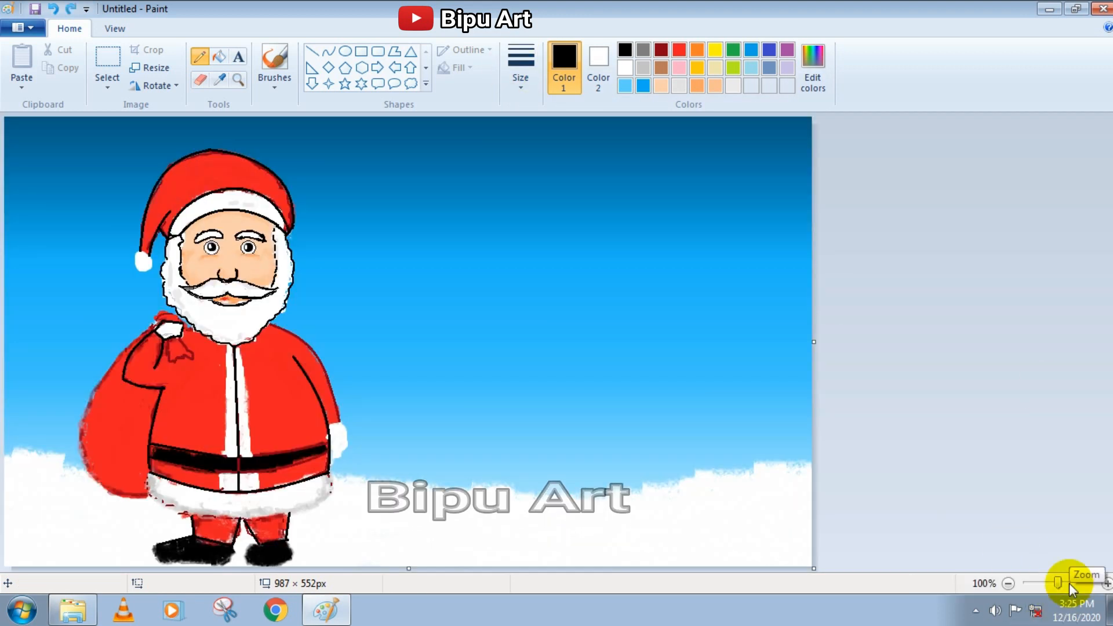
left_click(1071, 582)
left_click_drag(1108, 282, 1108, 393)
left_click(625, 67)
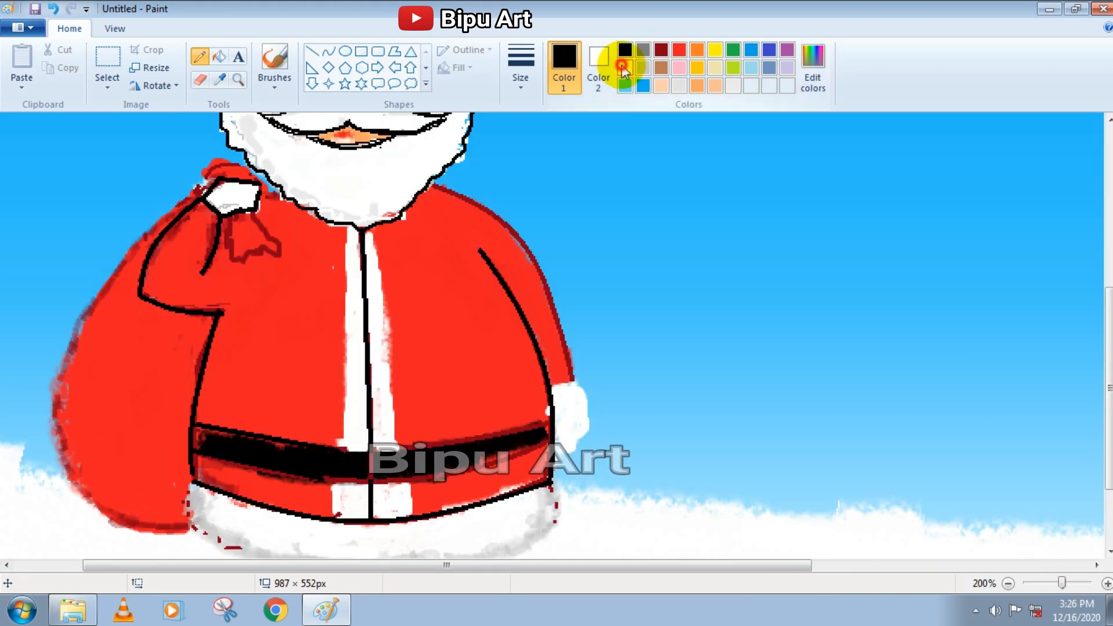
left_click(623, 68)
left_click(274, 62)
mouse_move(365, 249)
left_mouse_down()
mouse_move(375, 232)
mouse_move(341, 218)
mouse_move(350, 360)
mouse_move(375, 338)
left_mouse_up()
scroll(397, 429, "down", 2)
- Outline the coat's white hem, the lowered glove and the boots with a black pencil line
left_click(625, 50)
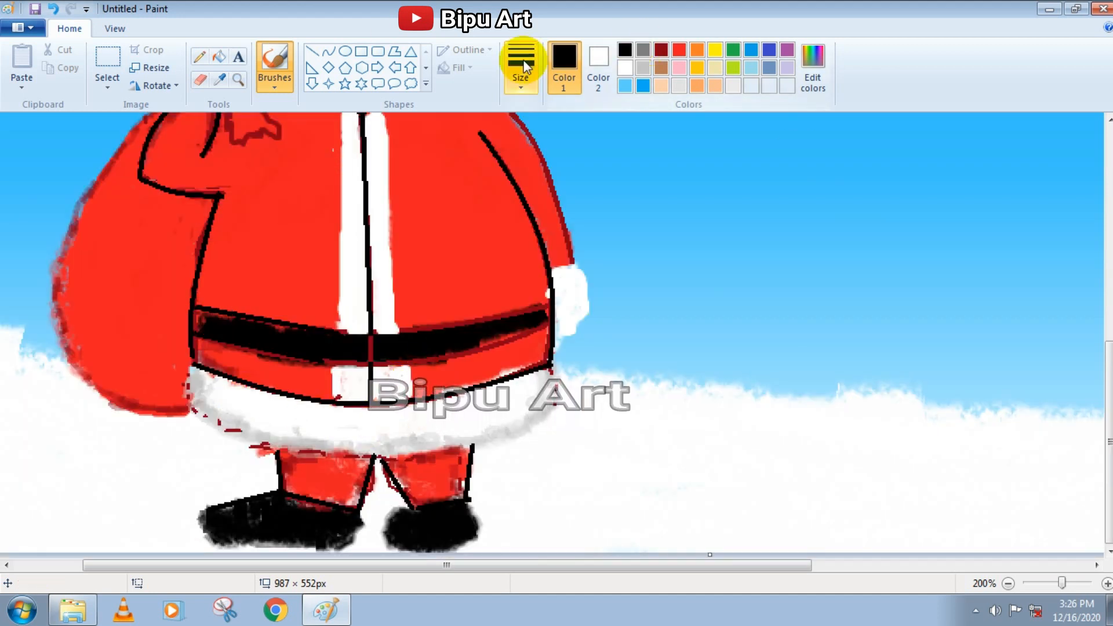
left_click(199, 56)
mouse_move(193, 383)
left_mouse_down()
mouse_move(255, 443)
mouse_move(552, 393)
mouse_move(432, 445)
left_mouse_up()
mouse_move(569, 371)
left_mouse_down()
mouse_move(553, 371)
mouse_move(571, 376)
mouse_move(565, 445)
mouse_move(555, 448)
left_mouse_up()
scroll(651, 411, "down", 3)
left_click_drag(201, 511, 358, 539)
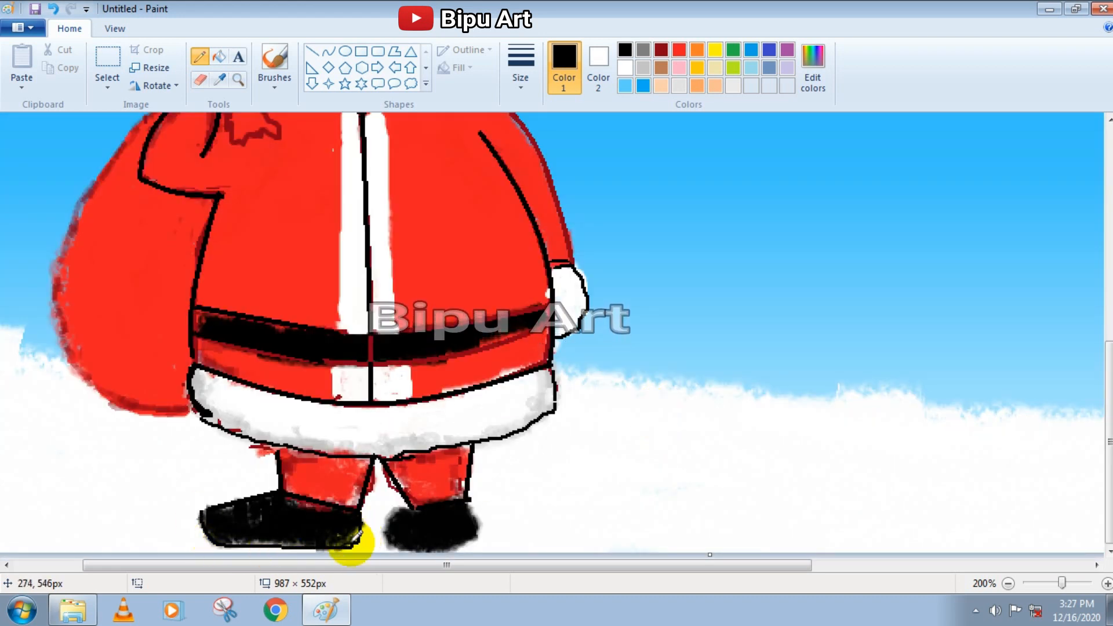
- Outline the white pompom at the hat's tip in black, undoing faulty strokes
scroll(391, 317, "up", 6)
mouse_move(173, 366)
left_mouse_down()
mouse_move(192, 400)
mouse_move(194, 378)
mouse_move(194, 401)
left_mouse_up()
left_click(54, 9)
left_click(54, 9)
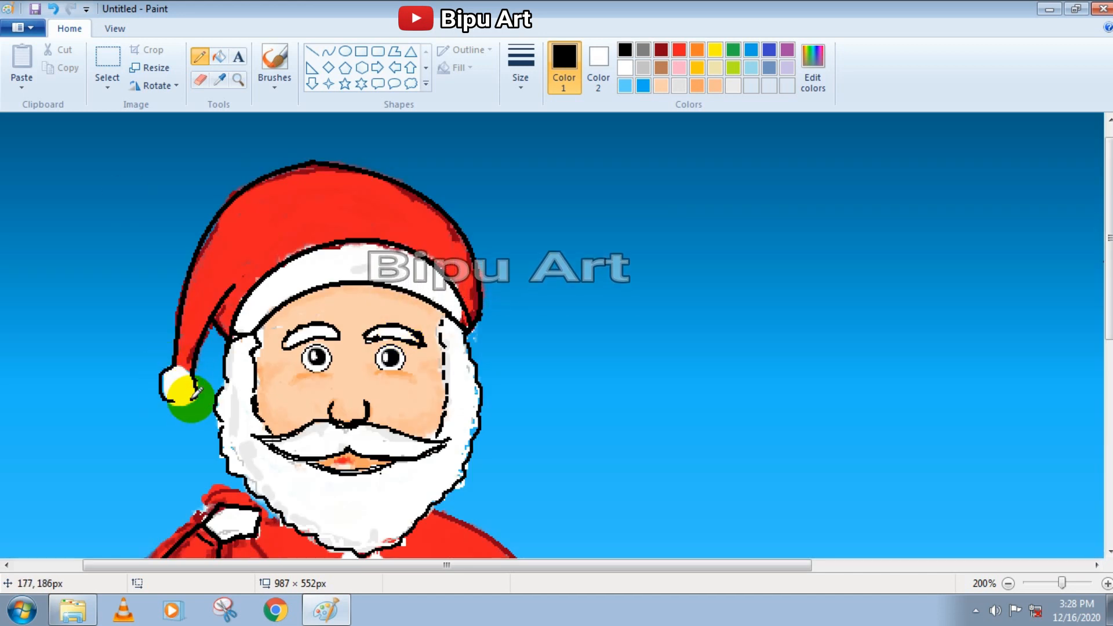
- Paint white over the gray patches on the pompom, hat brim and beard
left_click(624, 68)
mouse_move(172, 365)
left_mouse_down()
mouse_move(240, 367)
mouse_move(243, 448)
mouse_move(264, 473)
mouse_move(247, 451)
mouse_move(253, 475)
mouse_move(235, 465)
mouse_move(208, 398)
mouse_move(263, 476)
left_mouse_up()
left_click(274, 57)
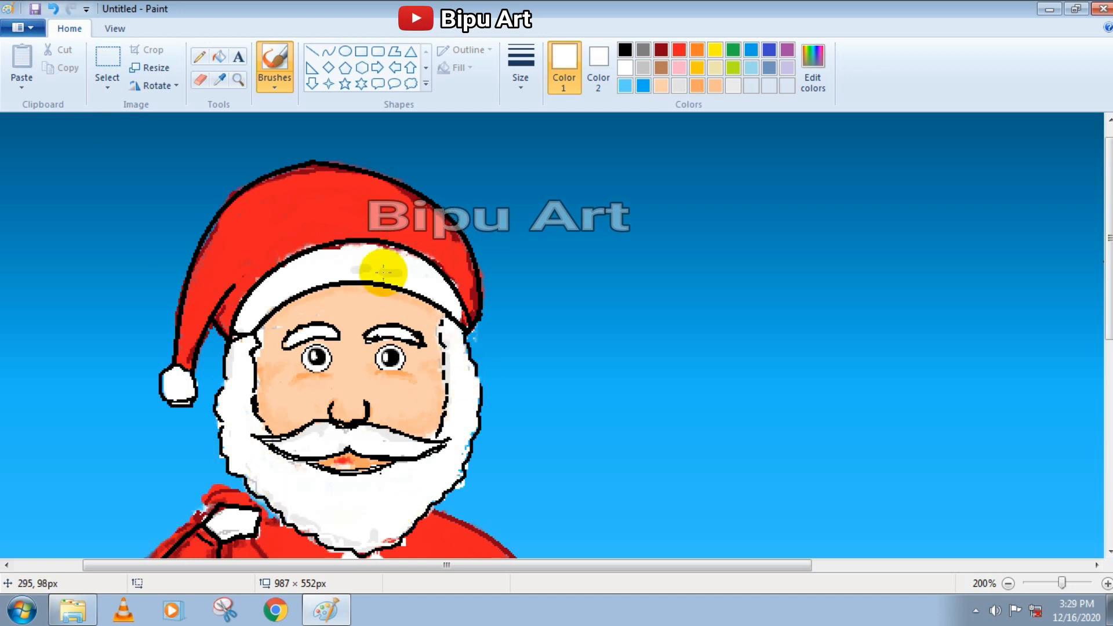
scroll(383, 272, "down", 6)
scroll(424, 380, "up", 3)
- Draw straight black lines along the edges of the coat's white front trim and the sack's loose end below the glove
left_click(627, 50)
left_click(313, 52)
left_click_drag(342, 329, 340, 550)
scroll(383, 330, "down", 3)
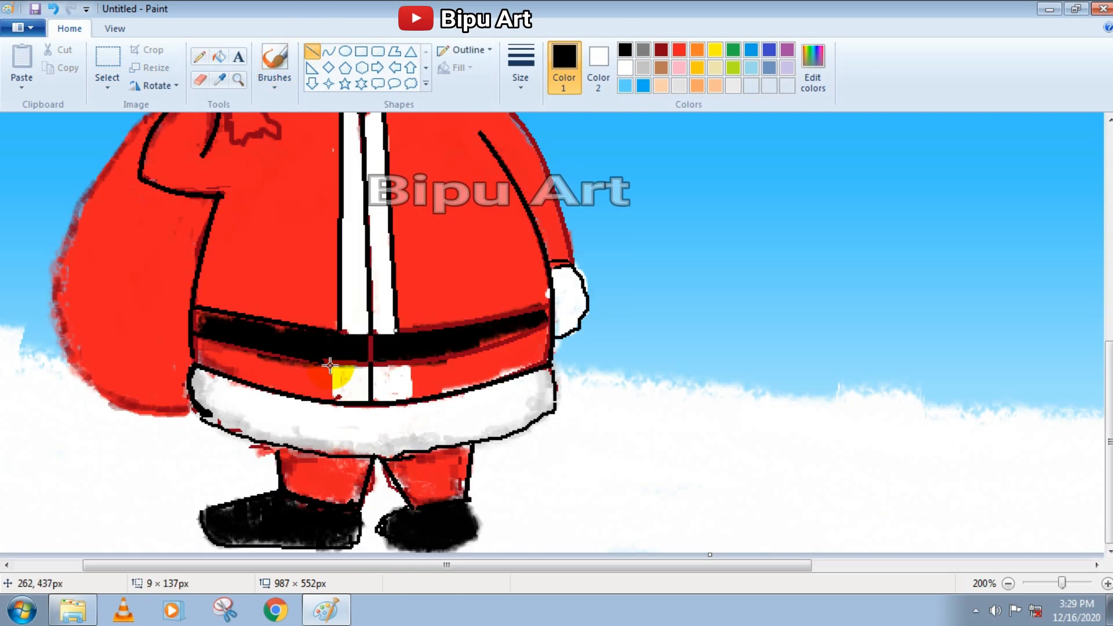
scroll(219, 405, "up", 3)
left_click_drag(260, 324, 284, 351)
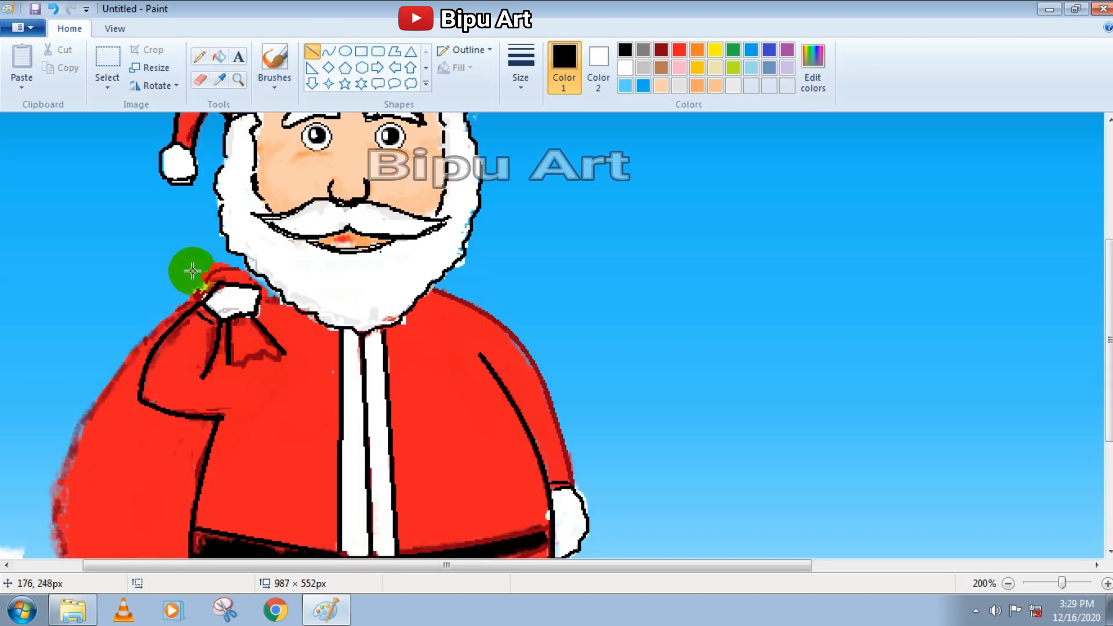
- Outline the outer side and underside of the red sack with black curves
scroll(193, 268, "down", 3)
left_click_drag(69, 477, 194, 182)
left_click(38, 339)
left_click(64, 295)
left_click_drag(69, 477, 191, 522)
left_click(126, 532)
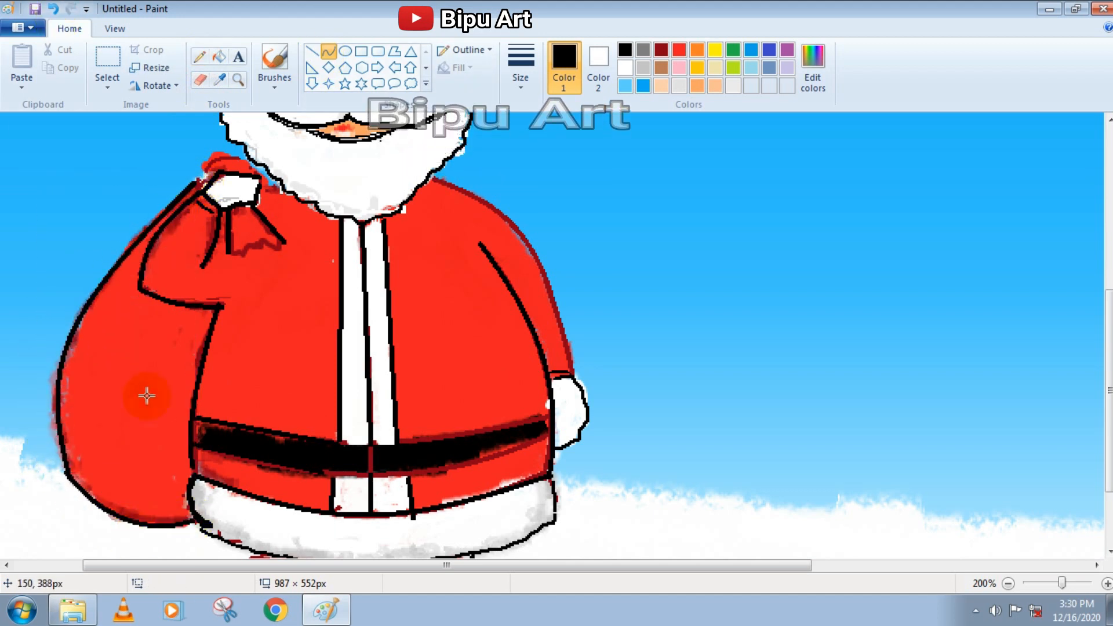
- Trace the jagged lower edge of the sack's loose end and the red mitten above the cuff in black pencil
scroll(143, 388, "up", 1)
left_click(200, 57)
left_click_drag(231, 364, 284, 354)
scroll(194, 296, "up", 1)
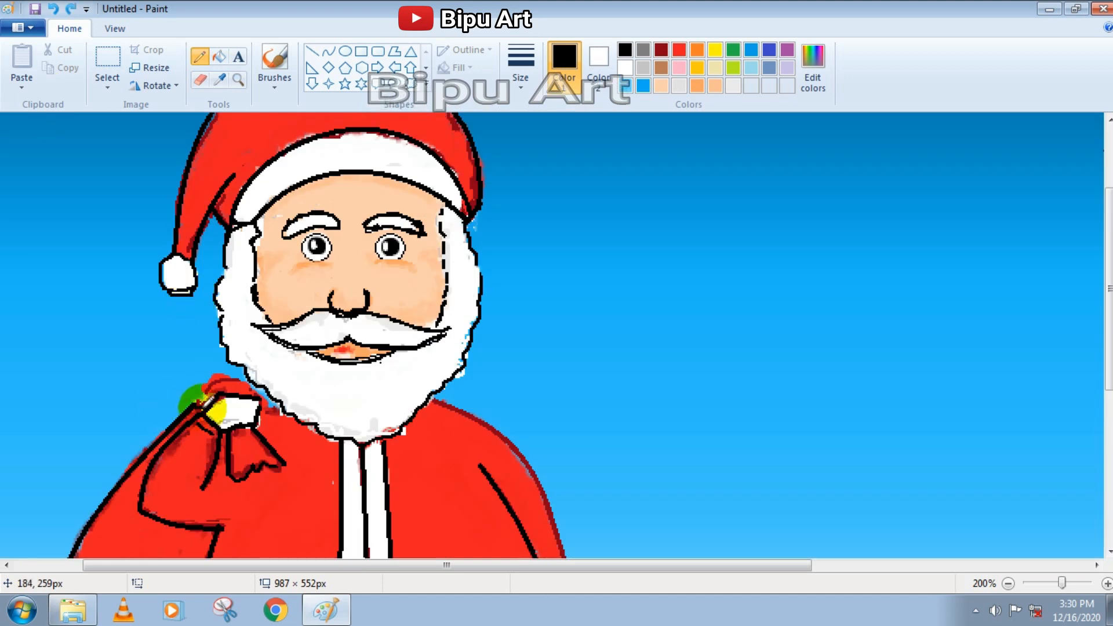
scroll(272, 398, "down", 1)
- Touch up uneven patches on the mitten, sack and coat with the red pencil
left_click(679, 49)
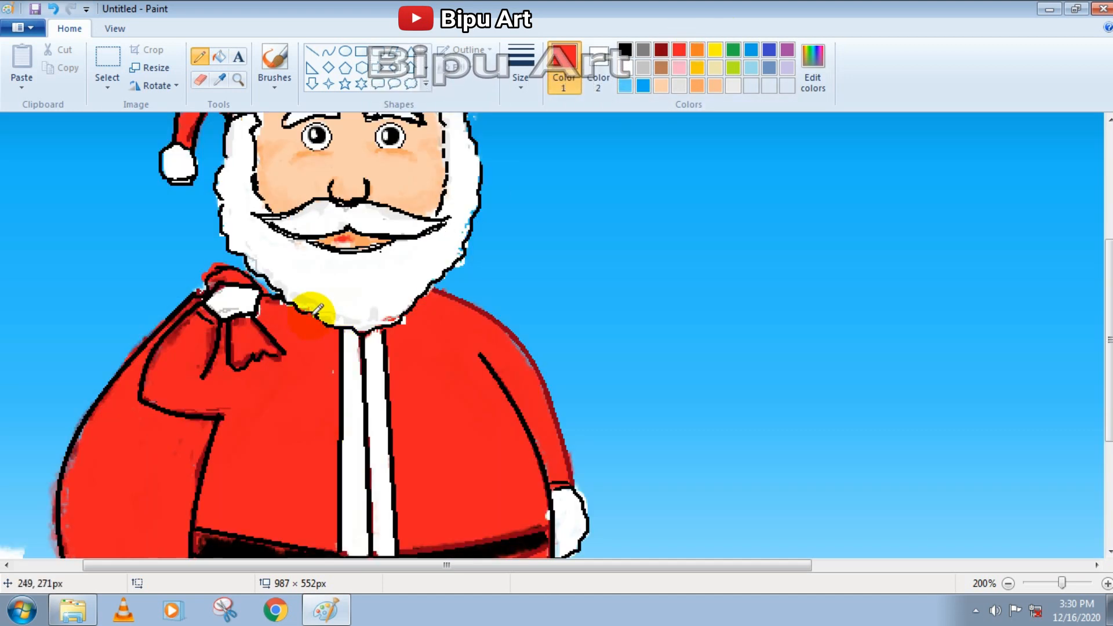
scroll(443, 311, "down", 1)
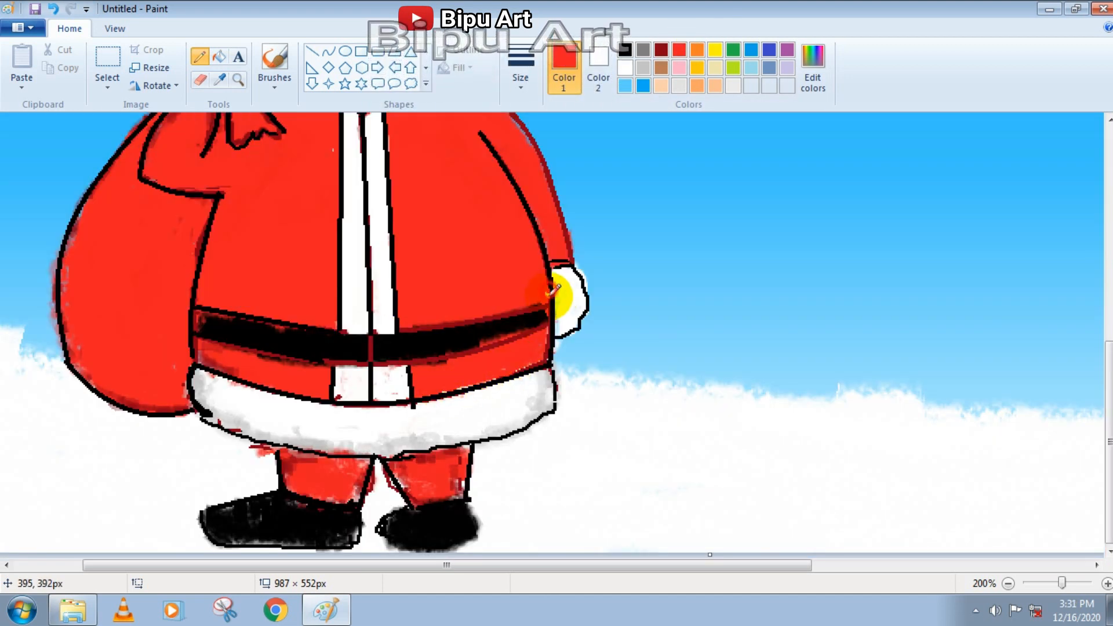
scroll(434, 462, "up", 4)
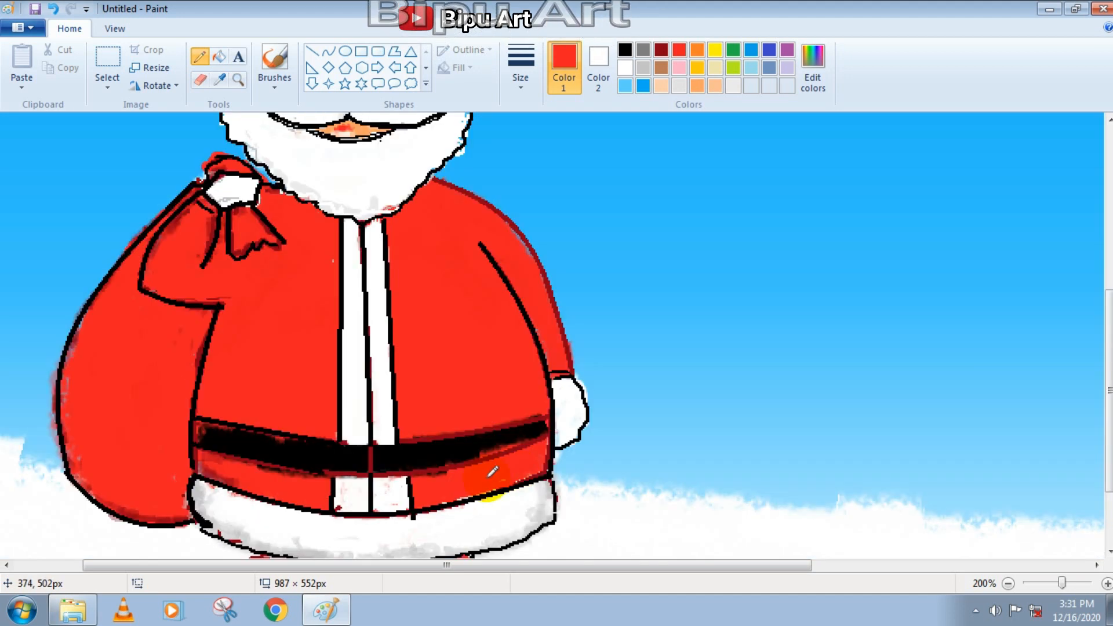
left_click(1043, 582)
- Mix a light blue and paint soft shadow strokes across the snowy ground with the Natural pencil brush
left_click(680, 86)
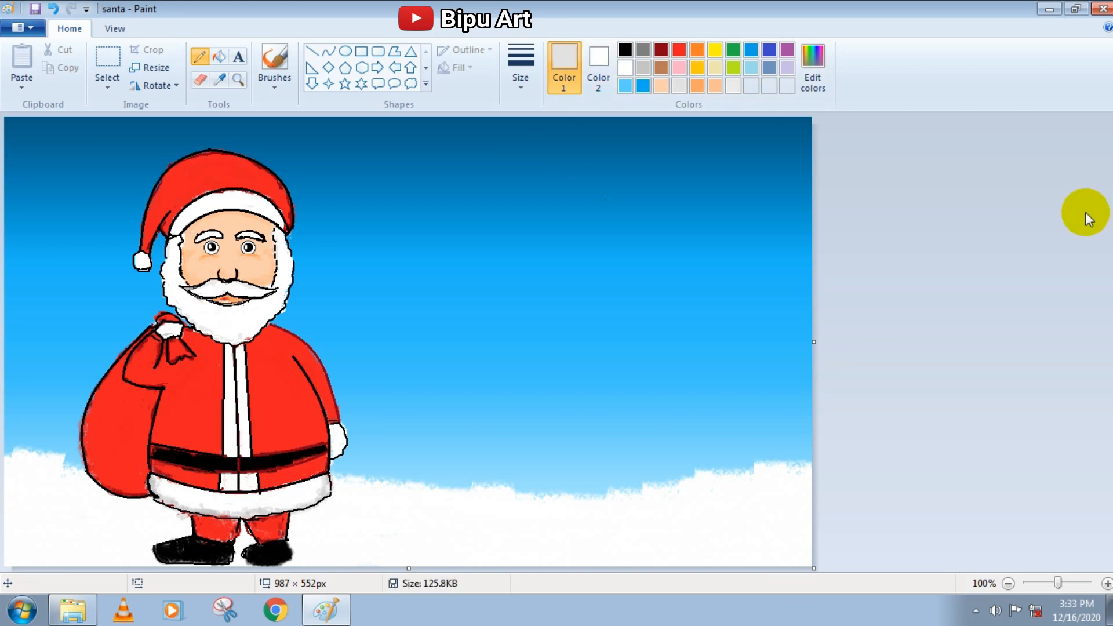
left_click(751, 85)
left_click(813, 70)
left_click(452, 415)
left_click(274, 81)
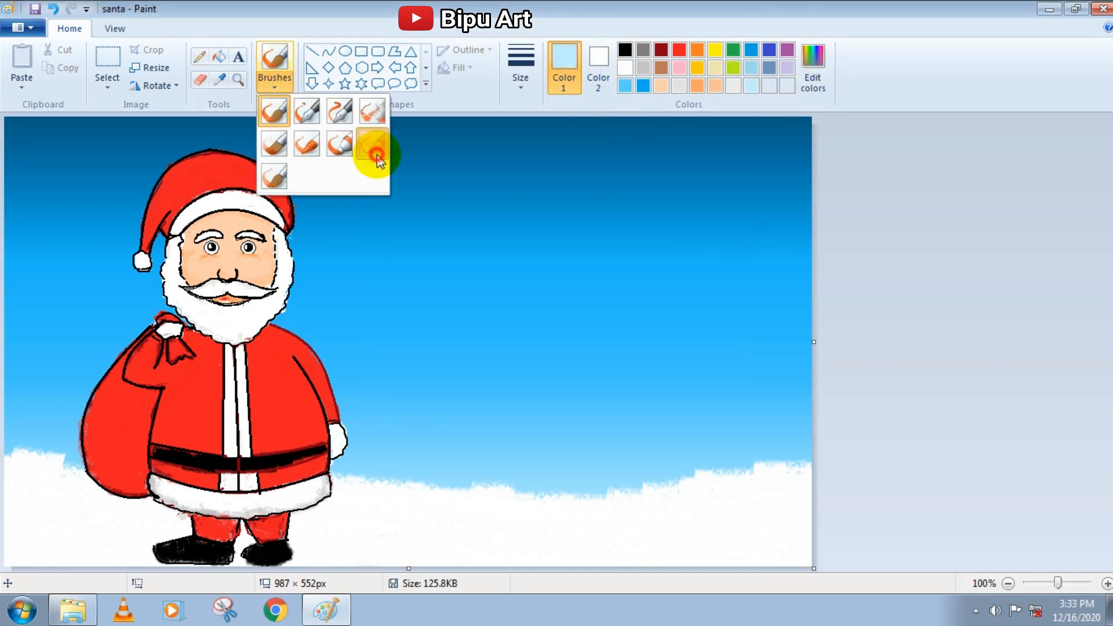
left_click(377, 157)
mouse_move(310, 551)
left_mouse_down()
mouse_move(417, 566)
mouse_move(740, 567)
mouse_move(464, 520)
mouse_move(775, 556)
mouse_move(551, 526)
mouse_move(142, 586)
mouse_move(14, 522)
left_mouse_up()
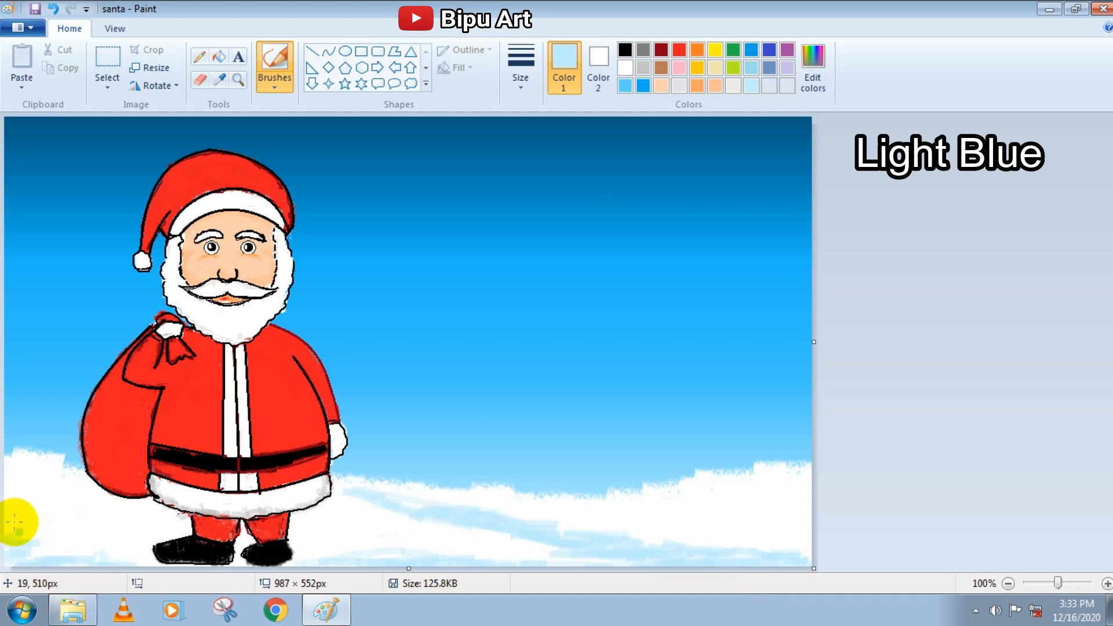
- Deepen the snow's shadows with a stronger sky blue and smooth the snow's upper edge with white strokes
left_click(812, 70)
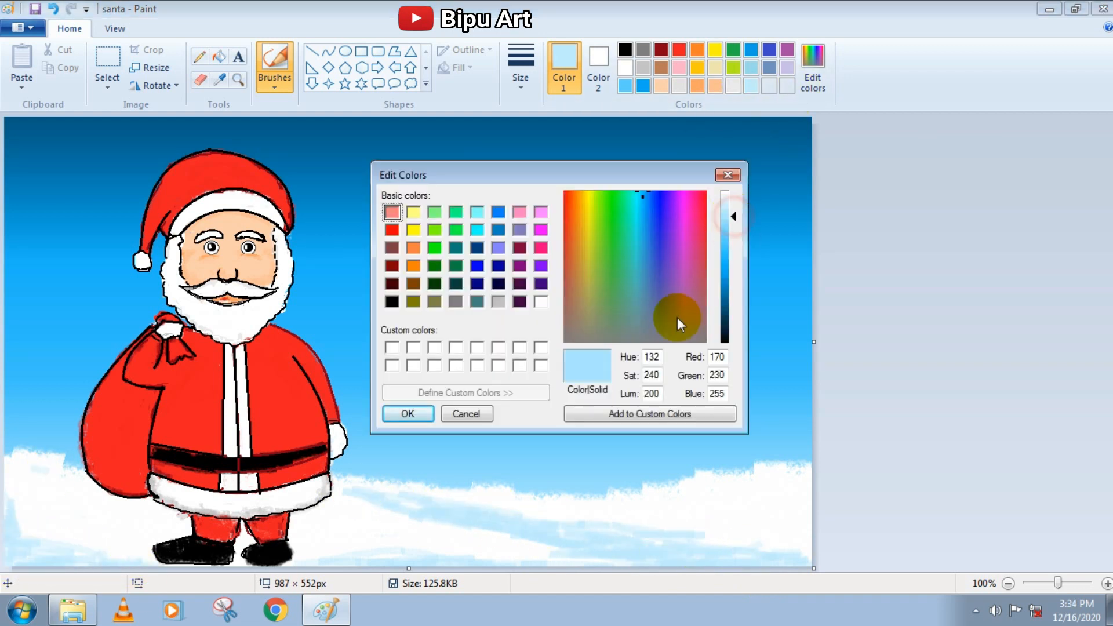
left_click(409, 413)
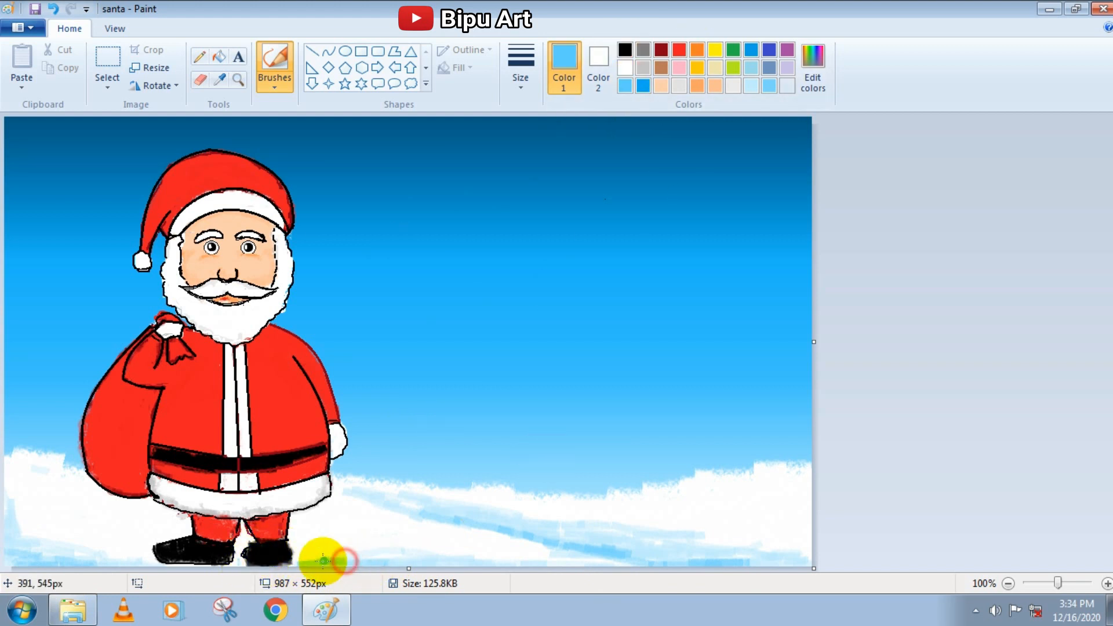
left_click(625, 68)
mouse_move(733, 481)
left_mouse_down()
mouse_move(762, 471)
mouse_move(583, 502)
mouse_move(450, 488)
mouse_move(670, 487)
mouse_move(735, 469)
left_mouse_up()
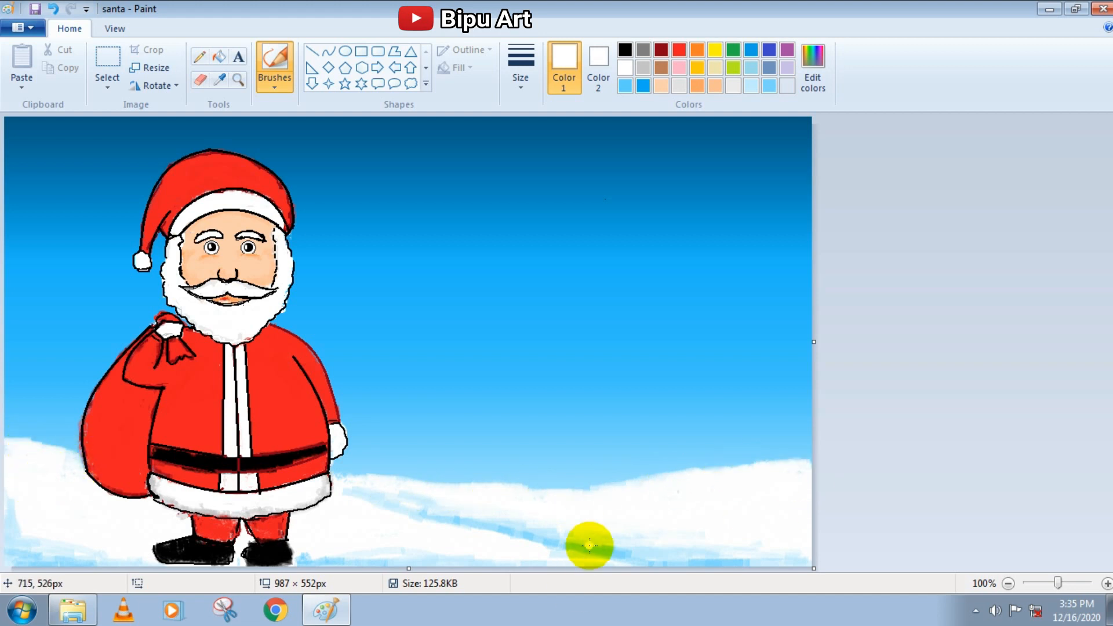
- Mix a dark lime green and draw a tall vertical line on the snow opposite Santa as the tree's trunk
left_click(734, 50)
left_click(733, 67)
left_click(812, 63)
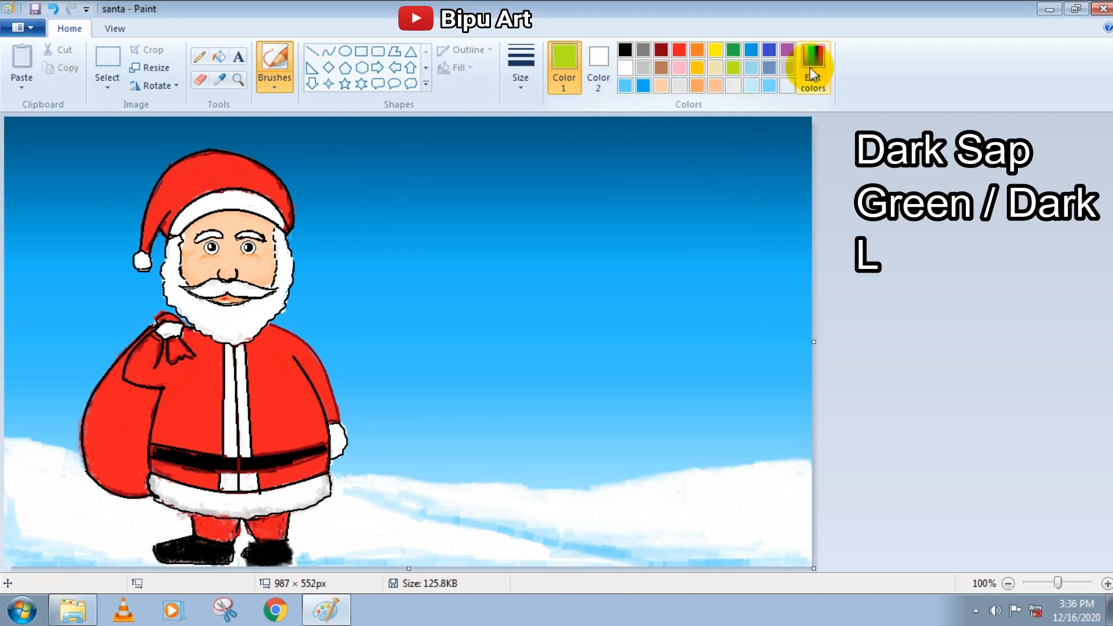
left_click_drag(735, 265, 732, 323)
left_click(405, 412)
left_click(312, 51)
mouse_move(653, 237)
left_mouse_down()
mouse_move(650, 539)
mouse_move(651, 186)
left_mouse_up()
left_click(521, 69)
left_click(544, 229)
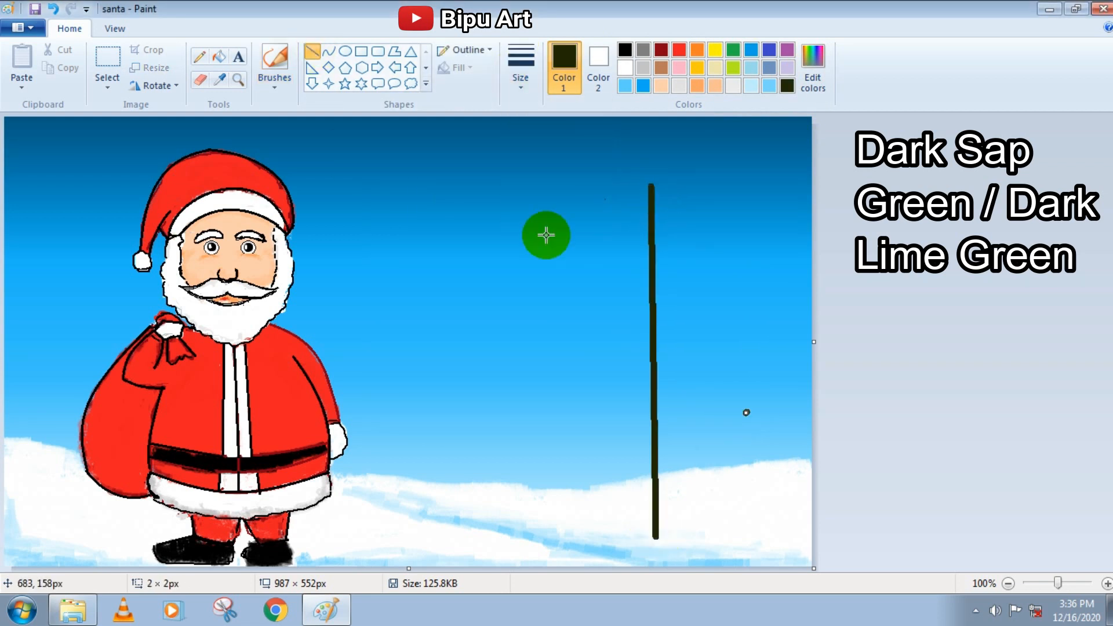
- Paint the fir tree's jagged, widening silhouette in dark green pencil and add rows of medium lime green branches
left_click(199, 56)
left_click(521, 70)
left_click(534, 219)
mouse_move(643, 528)
left_mouse_down()
mouse_move(746, 509)
mouse_move(629, 352)
mouse_move(658, 199)
mouse_move(675, 233)
mouse_move(606, 325)
mouse_move(708, 371)
mouse_move(519, 437)
mouse_move(750, 524)
left_mouse_up()
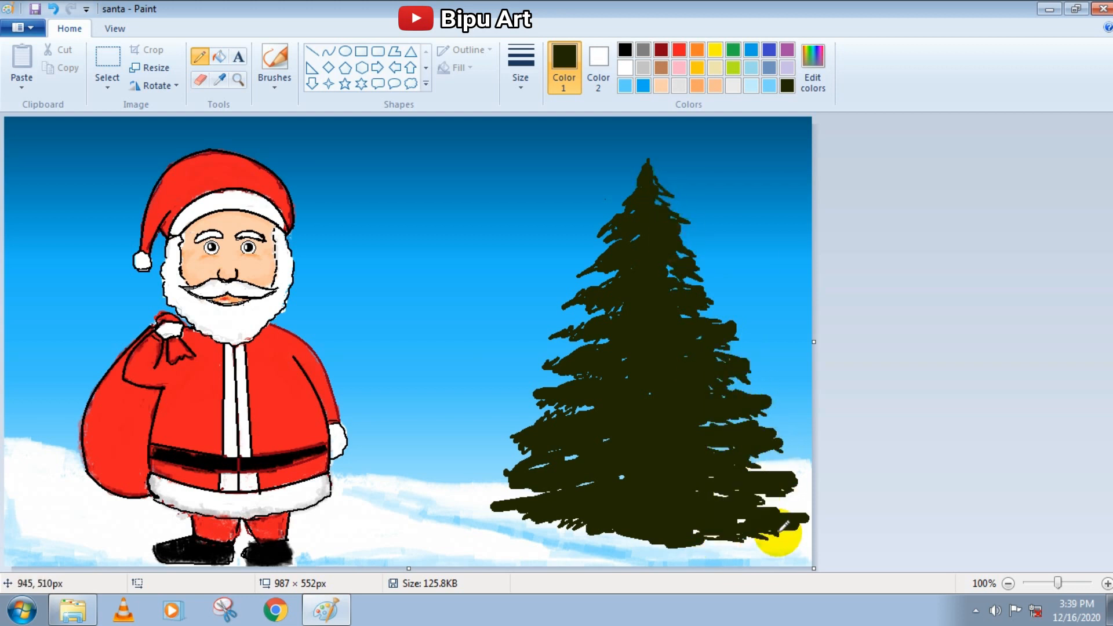
left_click(812, 69)
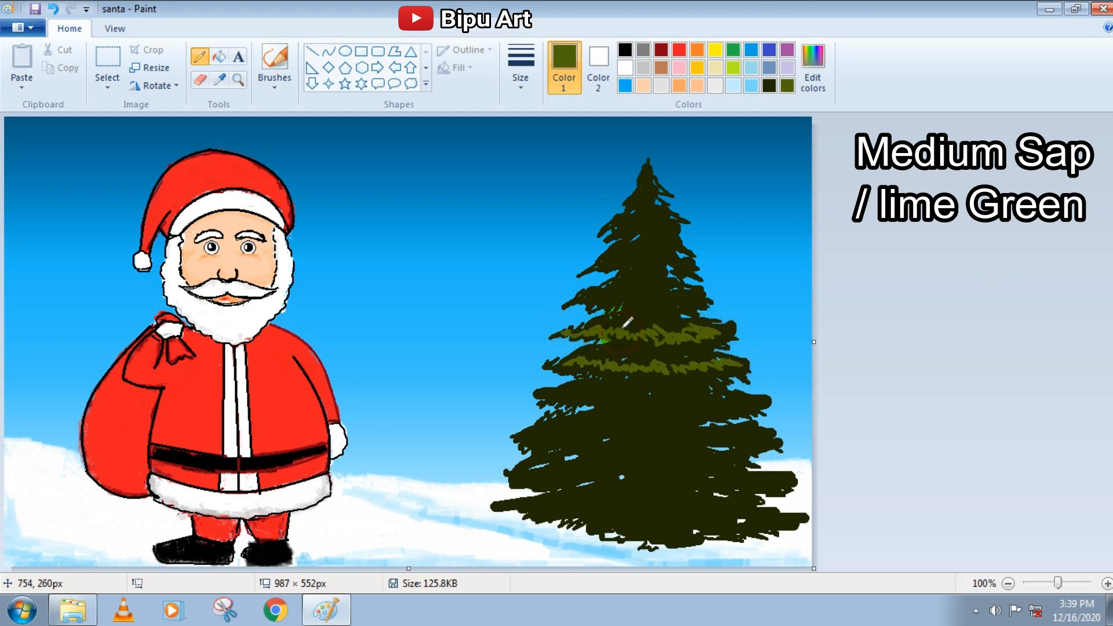
left_click_drag(660, 302, 711, 300)
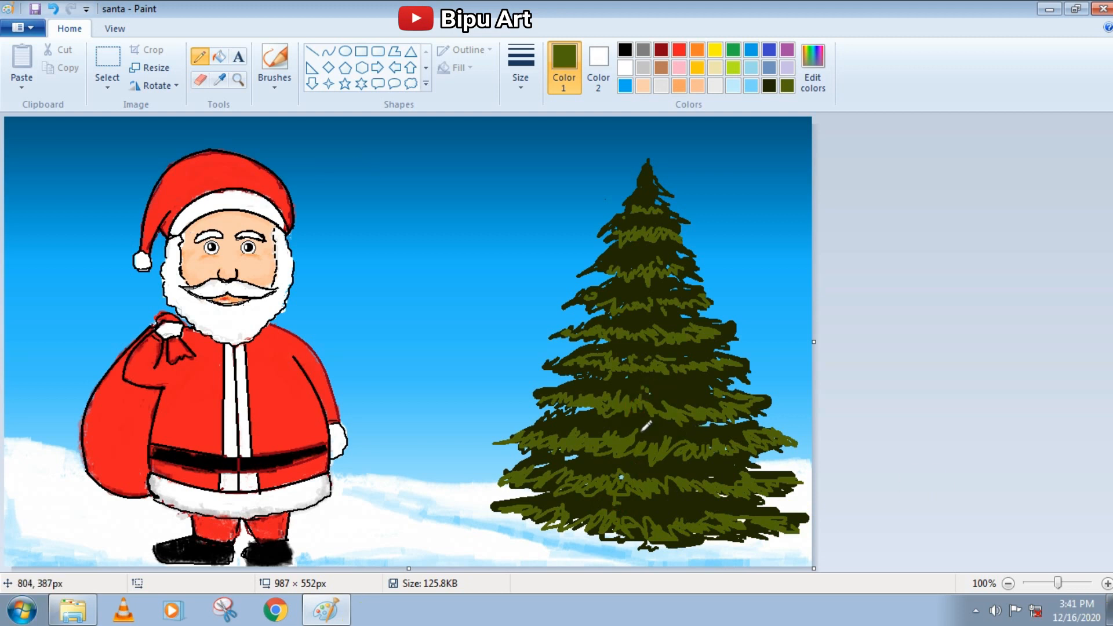
- Draw black ellipse outlines around Santa's eyes
left_click(625, 49)
left_click(345, 51)
left_click(1072, 582)
scroll(557, 336, "up", 3)
left_click_drag(278, 263, 360, 334)
left_click(521, 90)
left_click(556, 142)
left_click_drag(311, 294, 344, 319)
left_click_drag(470, 267, 549, 335)
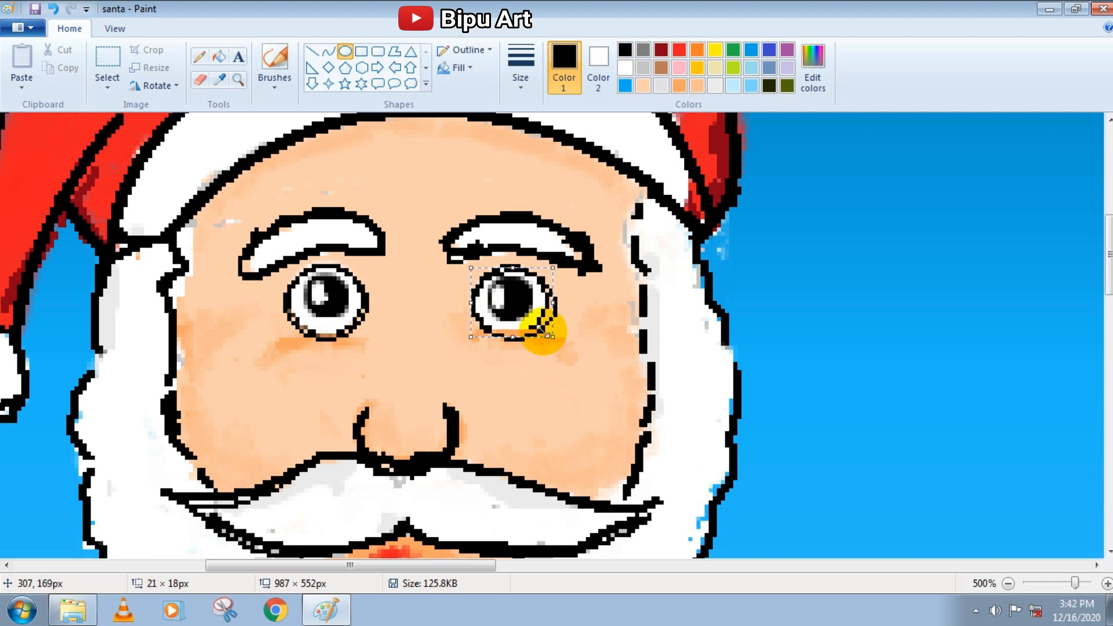
left_click(1056, 583)
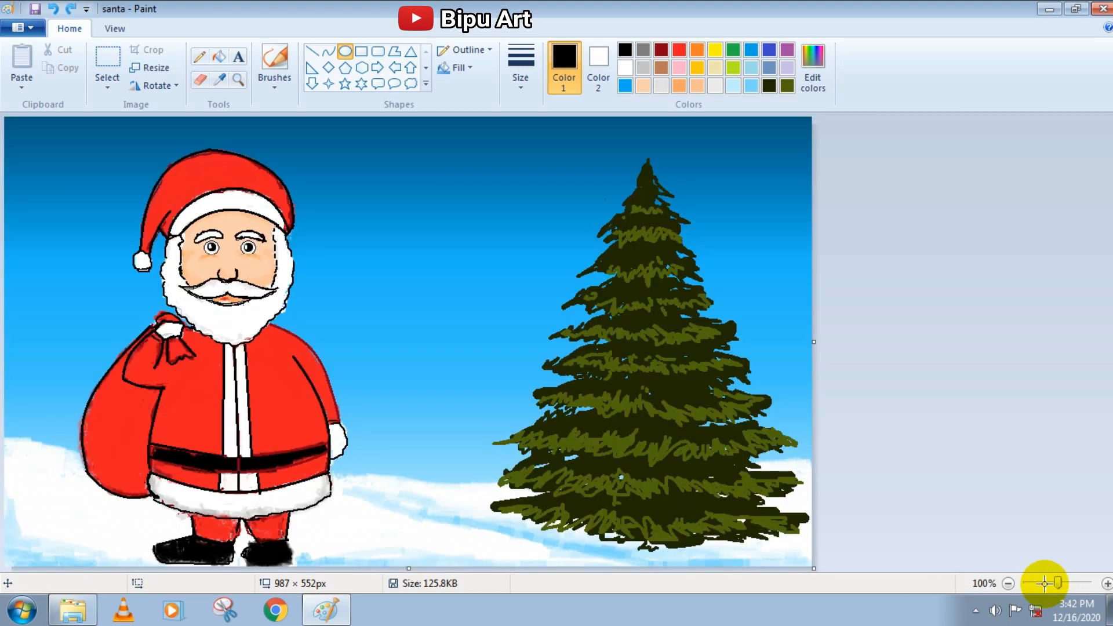
- Add thin zigzag highlights along the tree's branch rows with a light lime green pencil
left_click(1061, 584)
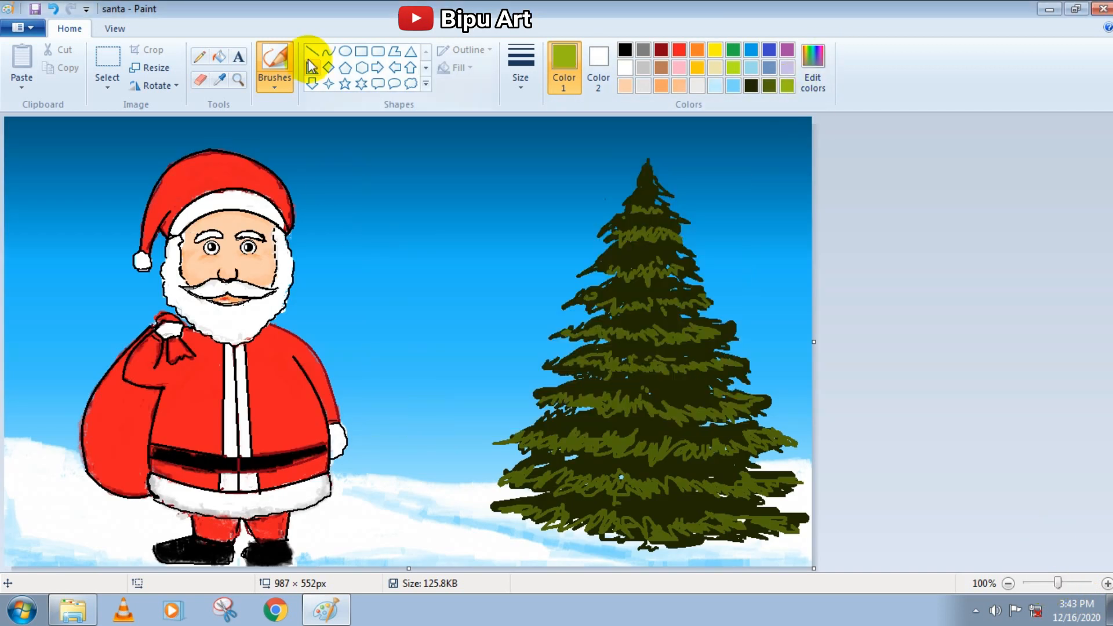
left_click(520, 67)
left_click(199, 57)
left_click(521, 66)
left_click(551, 167)
left_click_drag(574, 364, 643, 364)
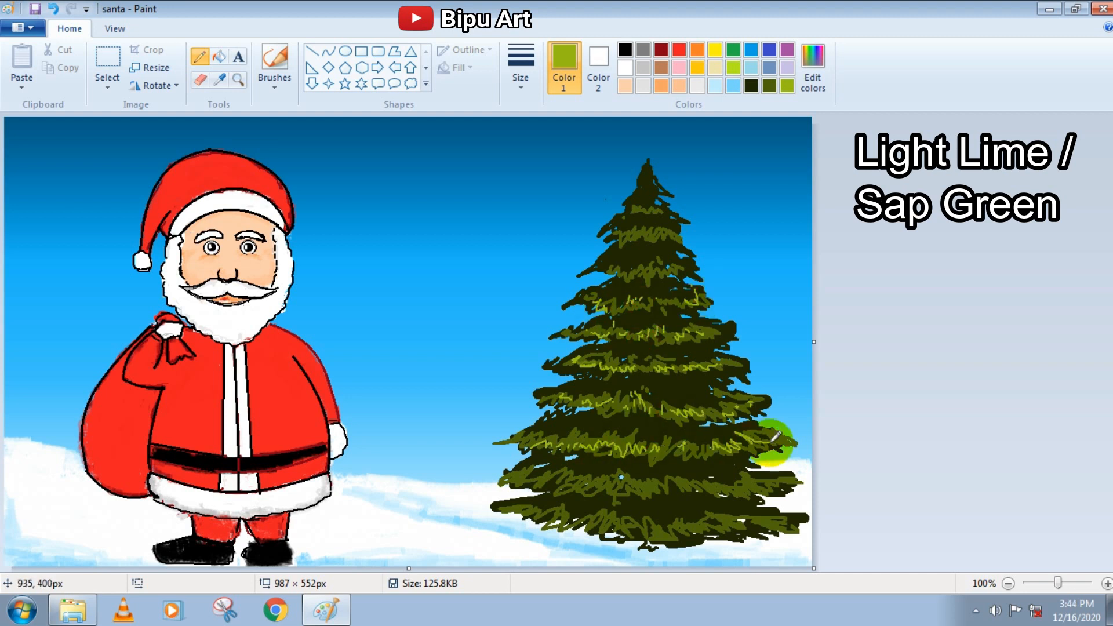
left_click(771, 479)
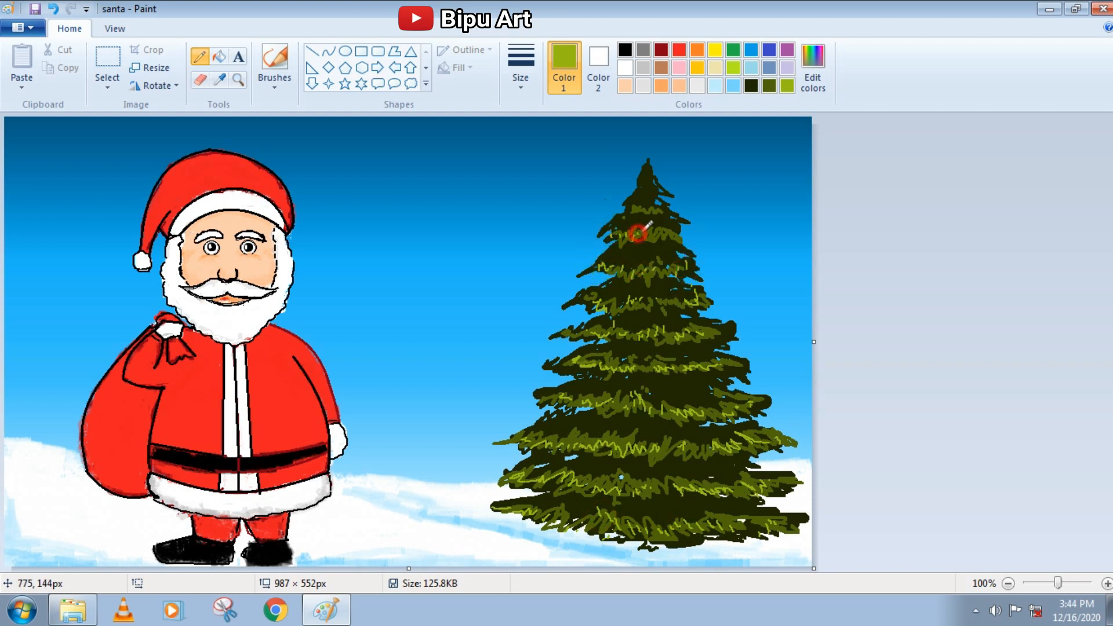
- Dab white brush strokes over the treetop and branch rows as patches of snow
left_click(625, 68)
left_click(274, 65)
mouse_move(597, 255)
left_mouse_down()
mouse_move(614, 261)
mouse_move(640, 306)
left_mouse_up()
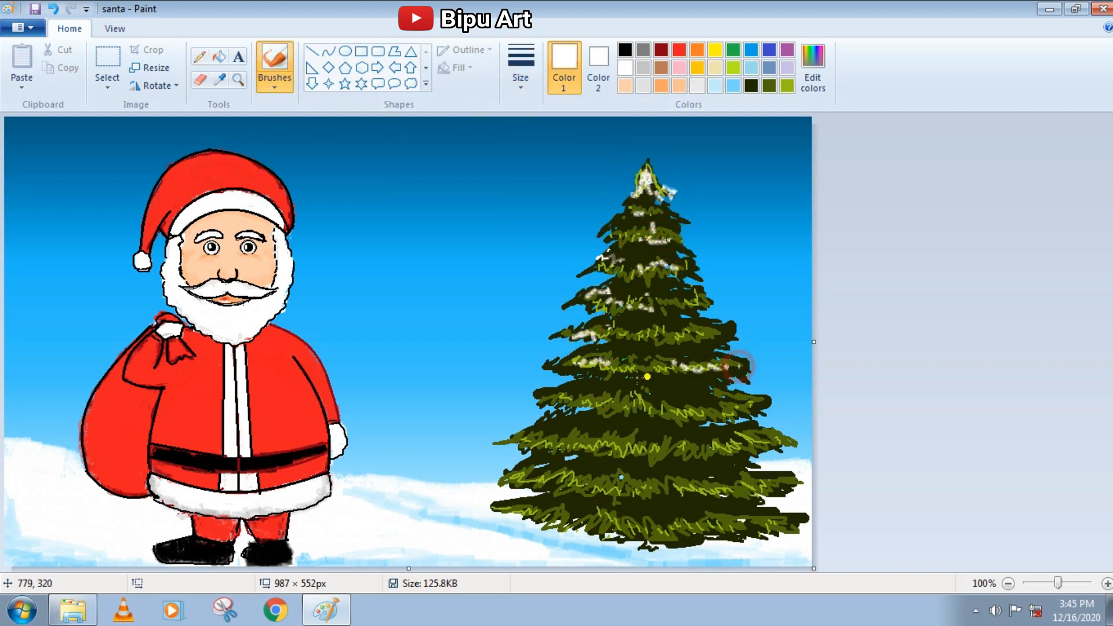
- Dot round yellow baubles all over the tree and add an orange one among the upper branches
left_click(715, 50)
left_click(521, 70)
left_click(545, 216)
left_click(609, 262)
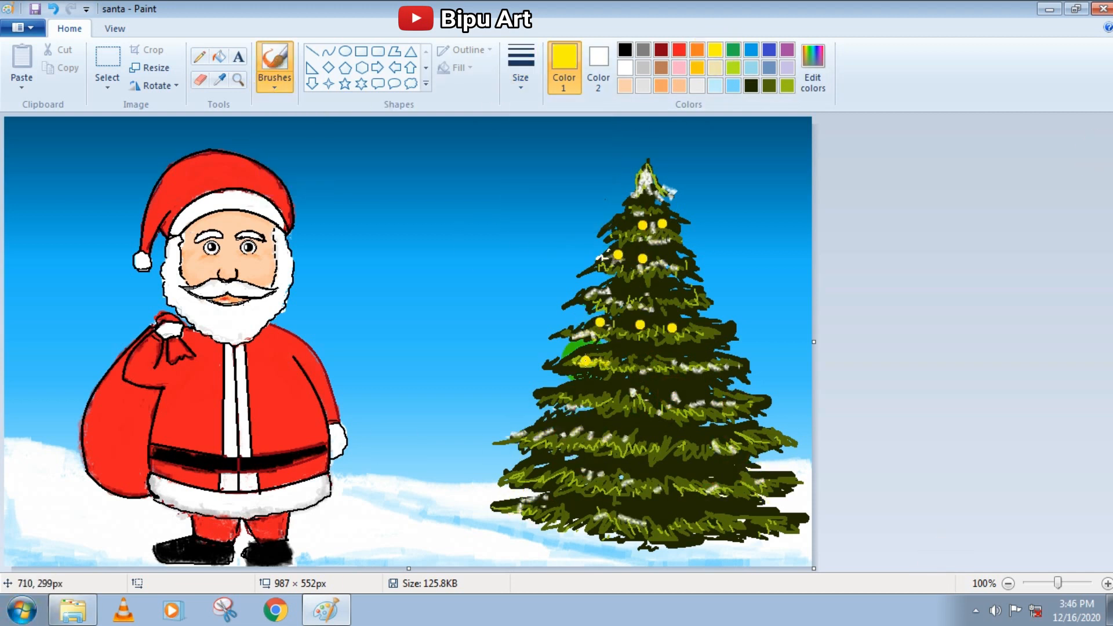
left_click(686, 512)
left_click(650, 513)
left_click(697, 50)
left_click(651, 296)
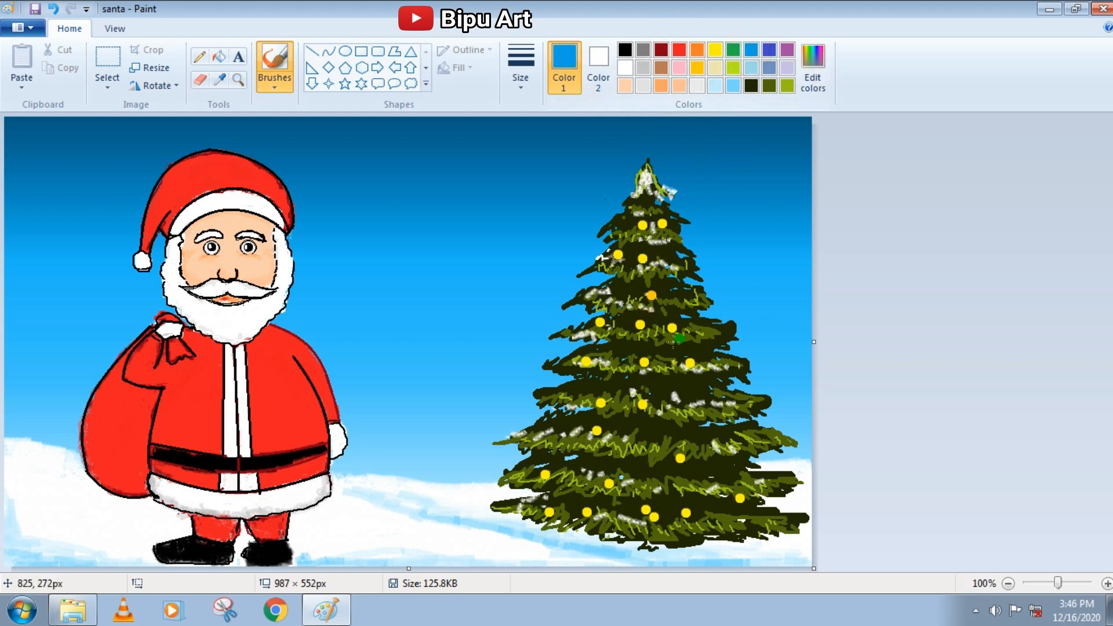
- Mix a bright green and dot green baubles on the tree's middle and lower branches
left_click(813, 69)
left_click(605, 356)
left_click(625, 431)
left_click(743, 474)
- Mix a bright cyan and dot cyan baubles across the tree's middle and lower branches
left_click(813, 69)
left_click(405, 412)
left_click(619, 415)
left_click(559, 427)
left_click(547, 466)
left_click(720, 467)
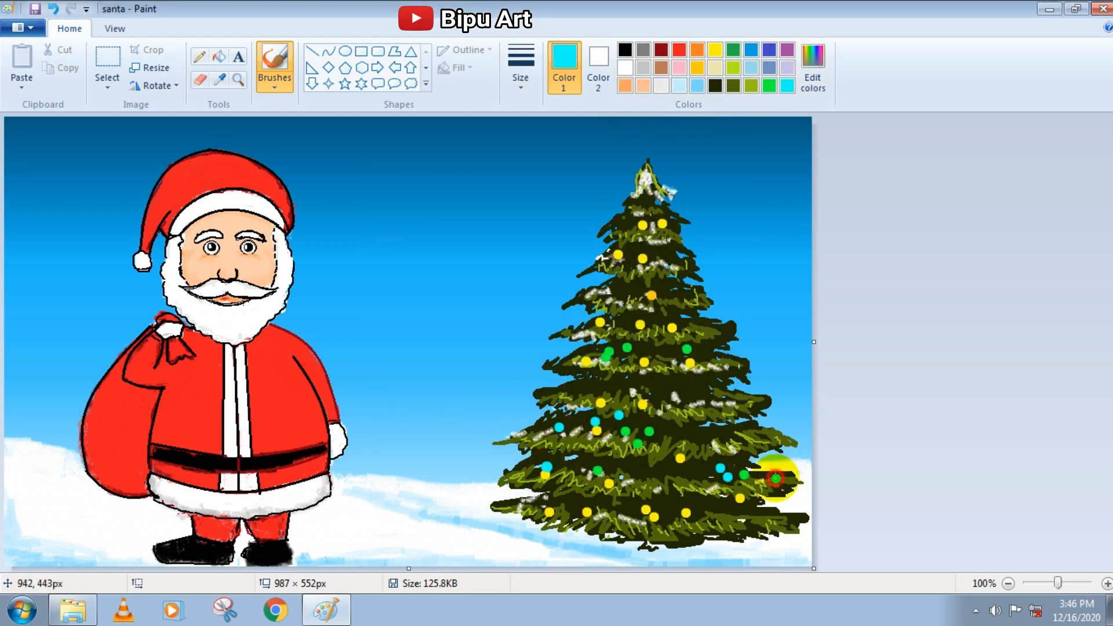
left_click(660, 337)
left_click(813, 70)
left_click(728, 230)
left_click(405, 415)
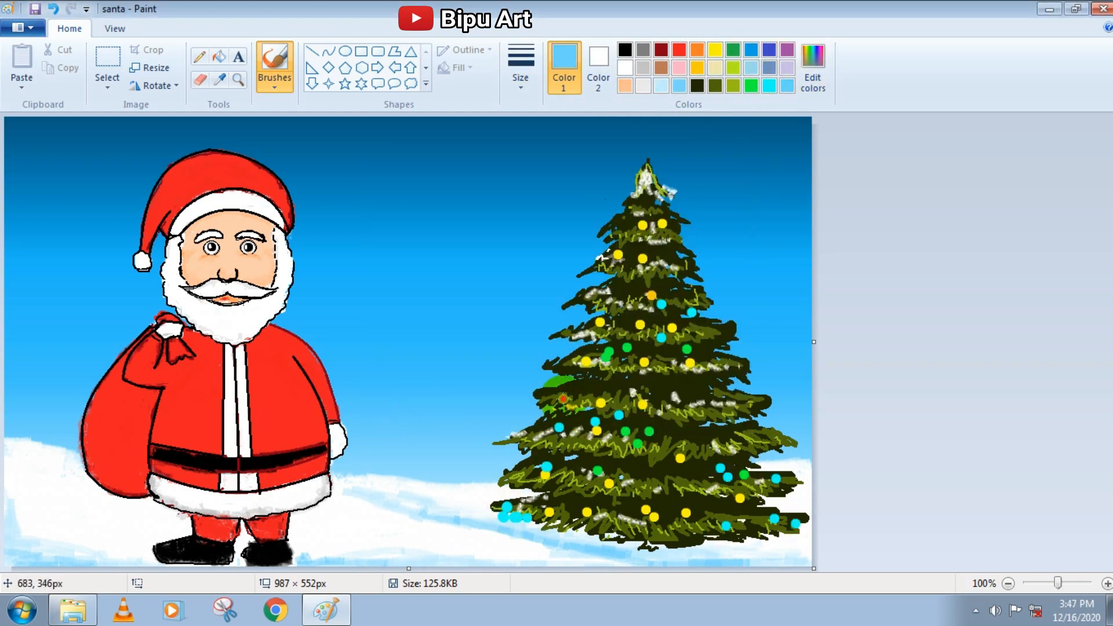
- Scatter round red baubles over the whole tree
left_click(678, 50)
left_click(658, 347)
left_click(670, 346)
left_click(682, 335)
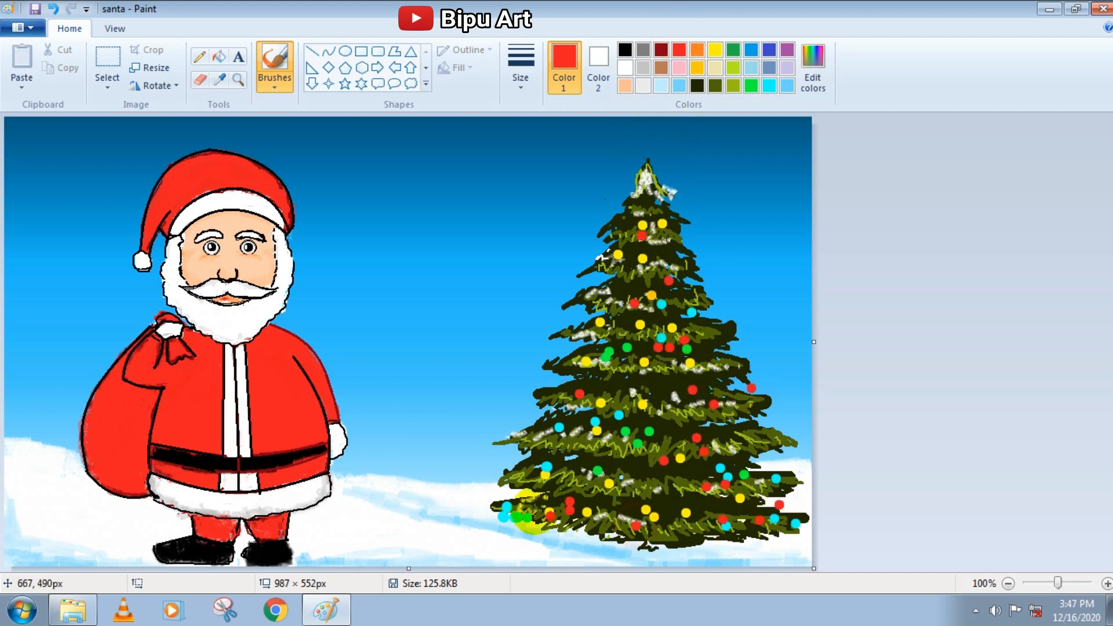
left_click(624, 50)
left_click(329, 51)
left_click(521, 67)
left_click(538, 156)
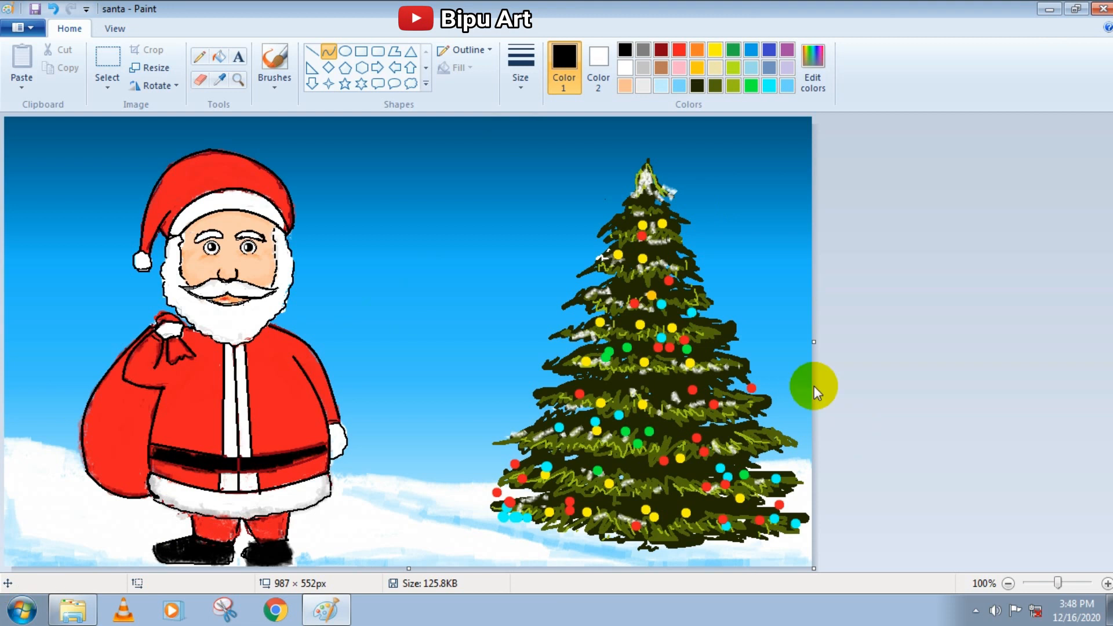
- Dot small white pencil snowflakes across the sky around Santa and the tree
left_click(199, 56)
left_click(625, 67)
left_click(410, 355)
left_click(388, 232)
left_click(93, 169)
left_click(86, 190)
left_click(59, 288)
left_click(559, 152)
left_click(578, 142)
left_click(763, 256)
- Add slightly larger white snowflakes to the sky using a thicker pencil size
left_click(521, 67)
left_click(576, 224)
left_click(456, 209)
left_click(316, 306)
left_click(233, 130)
left_click(16, 172)
- Scatter larger round white snowflakes over the entire sky with the brush
left_click(274, 63)
left_click(517, 140)
left_click(754, 126)
left_click(734, 128)
left_click(127, 127)
left_click(43, 120)
left_click(38, 351)
left_click(789, 261)
left_click(721, 226)
left_click(394, 128)
left_click(405, 357)
left_click(381, 392)
left_click(800, 299)
left_click(421, 193)
left_click(285, 151)
left_click(423, 427)
left_click(803, 217)
left_click(783, 253)
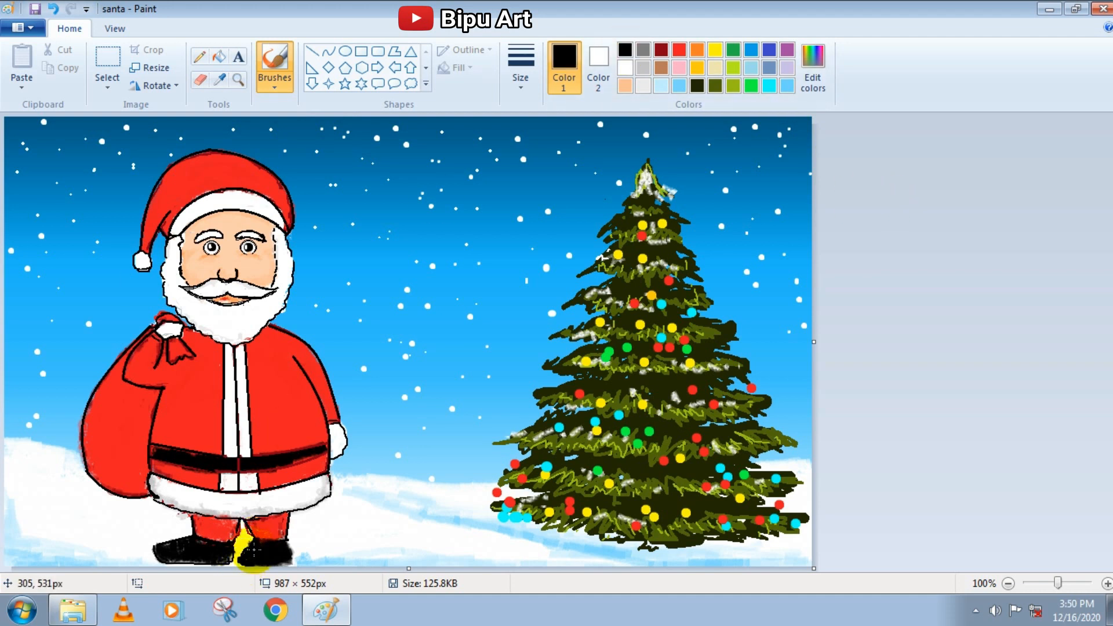
- Paint skin color over the stray black at the outer end of the eyebrow farthest from the sack
left_click(1080, 584)
left_click(1079, 583)
left_click(625, 86)
left_click(778, 464)
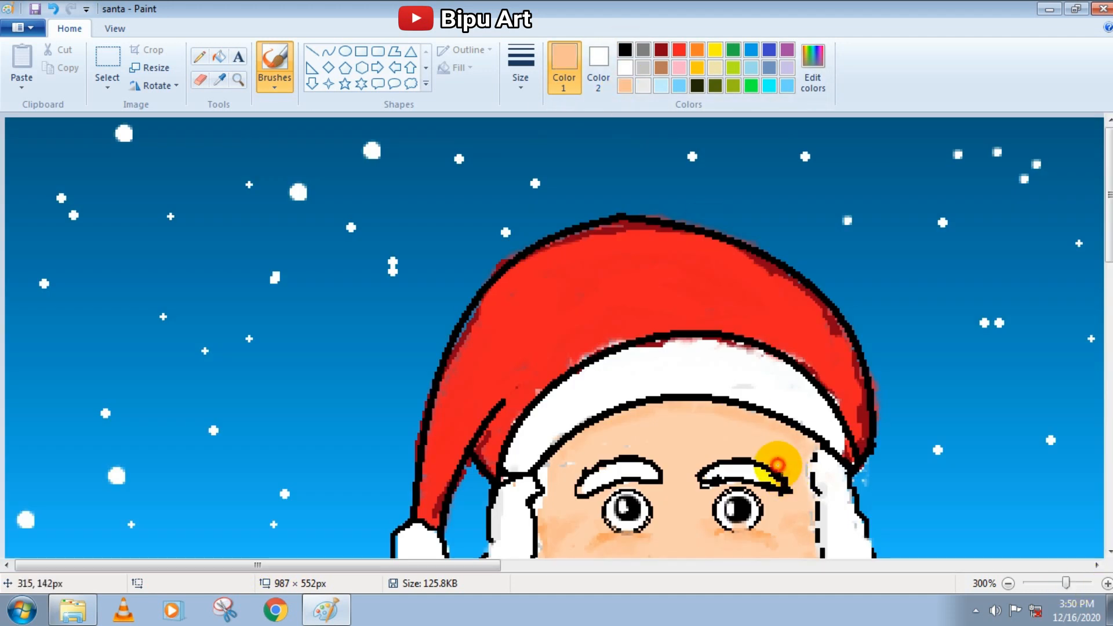
scroll(788, 385, "down", 2)
left_click(787, 385)
scroll(830, 402, "down", 2)
- Clean up stray marks around the eyebrows, beard and coat hem with the white pencil
left_click(200, 56)
left_click(625, 68)
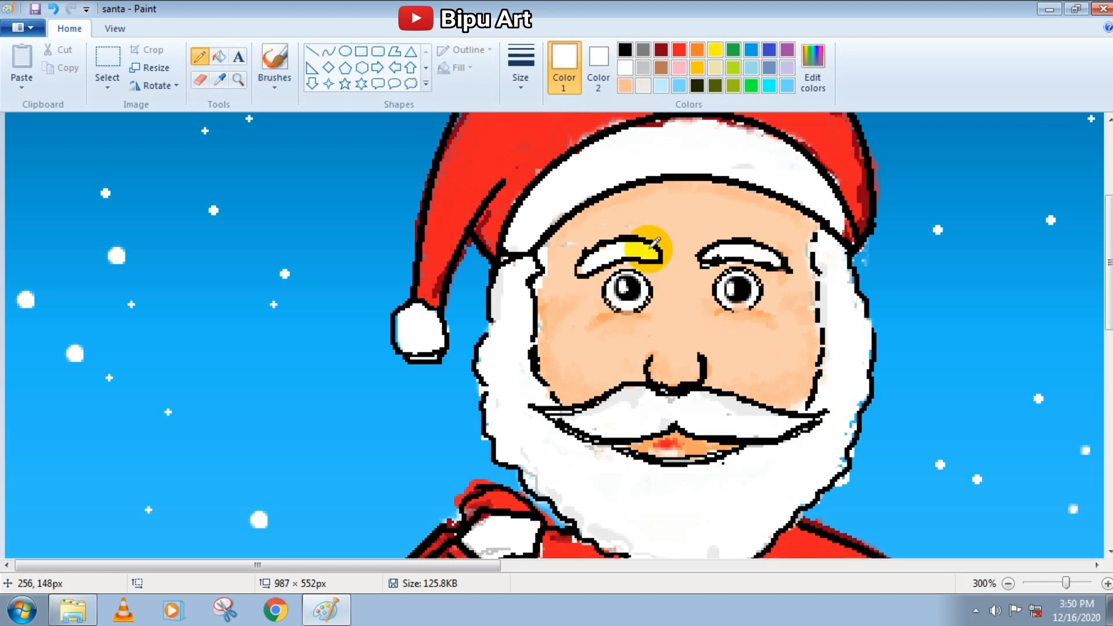
scroll(691, 315, "down", 1)
scroll(742, 338, "down", 1)
left_click(742, 338)
scroll(590, 306, "up", 3)
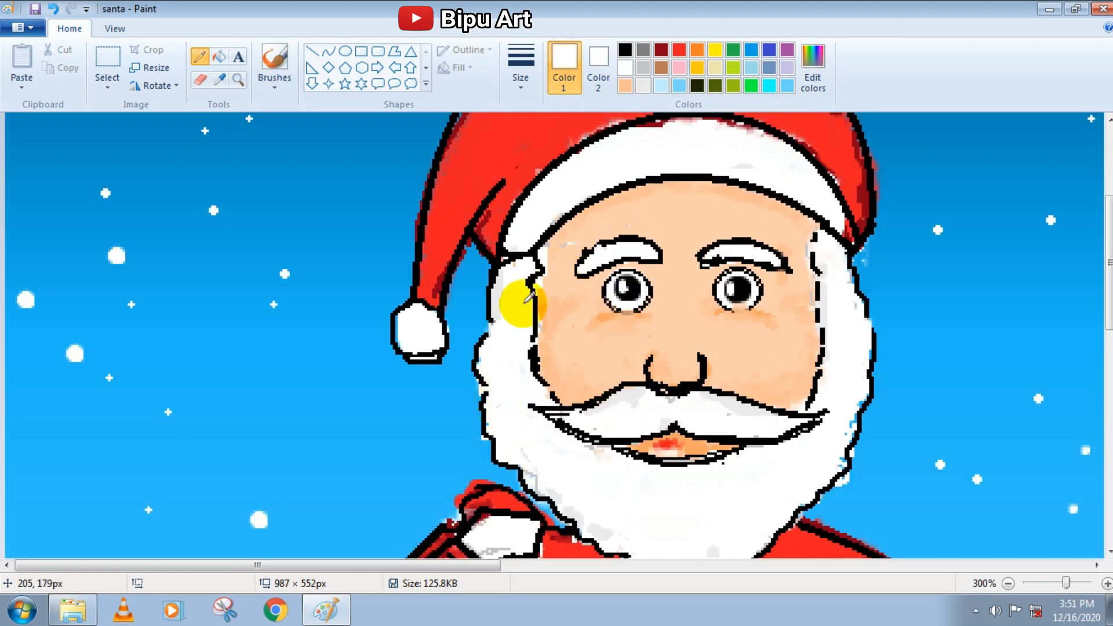
scroll(579, 212, "up", 2)
scroll(835, 290, "down", 4)
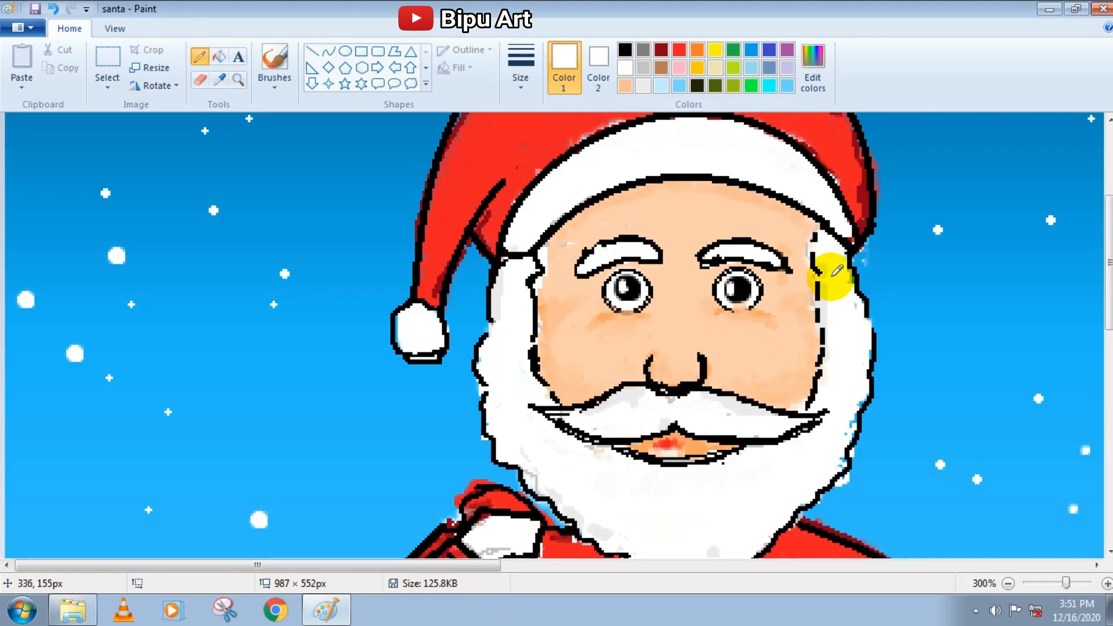
left_click(595, 306)
scroll(595, 306, "down", 6)
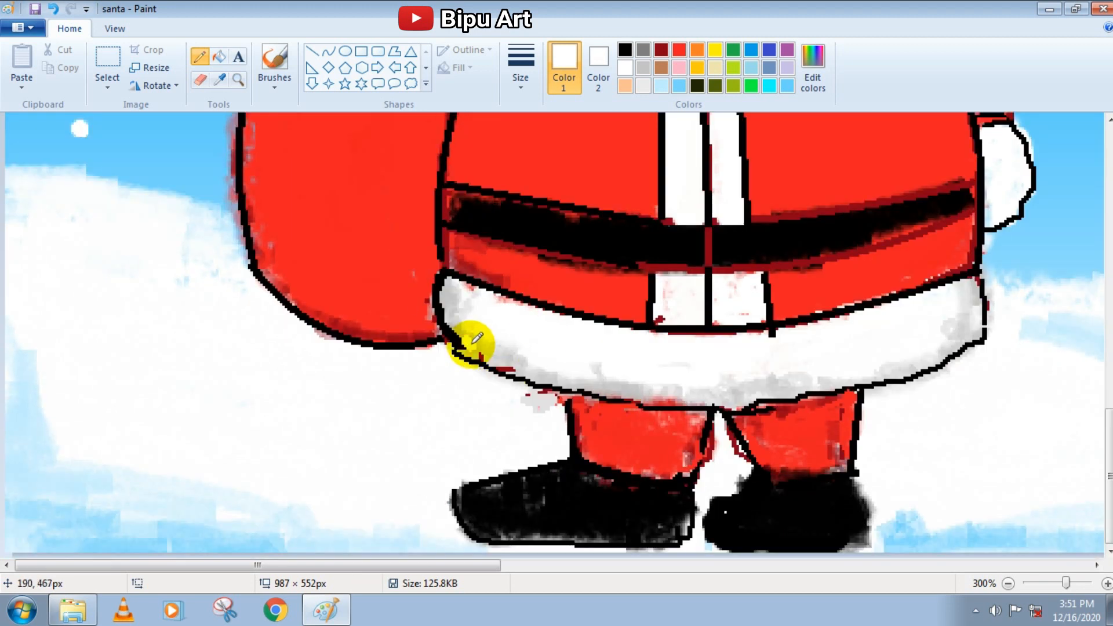
scroll(929, 323, "up", 7)
left_click(1032, 582)
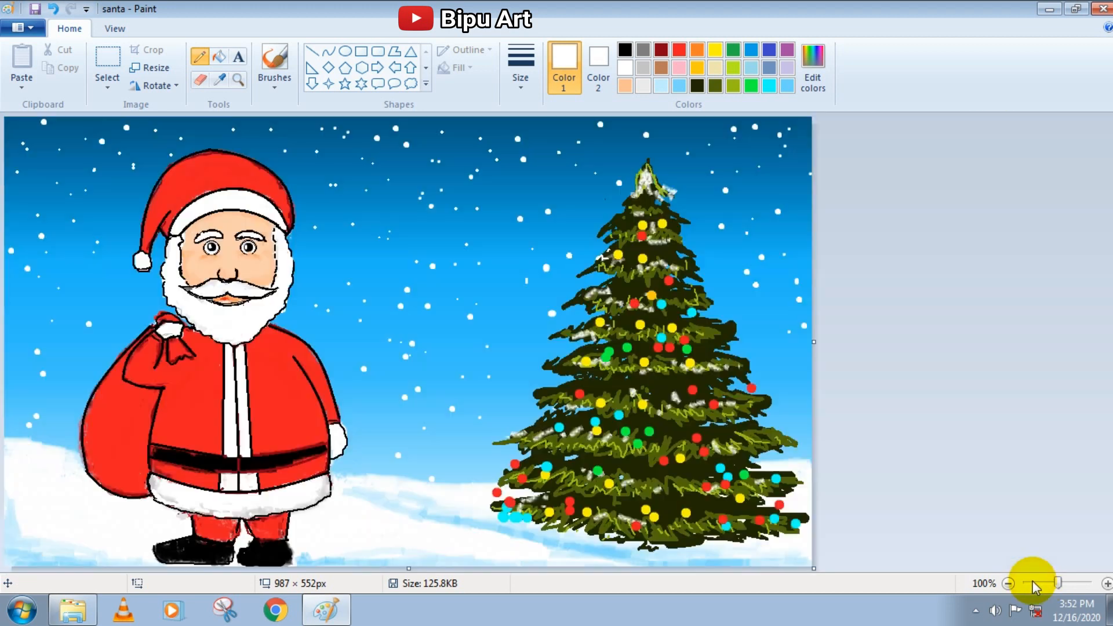
- Add the black signature "Bipu Art" in bold italic Brush Script MT, size 18, on the snow below the tree
left_click(625, 51)
left_click(239, 57)
left_click(794, 554)
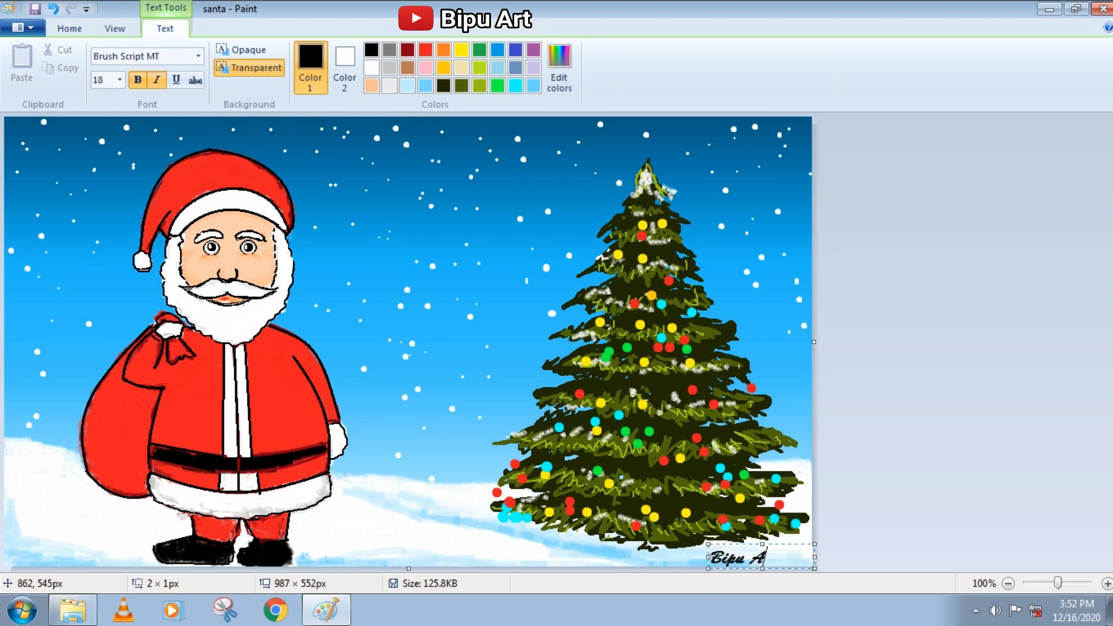
left_click_drag(706, 554, 724, 555)
left_click(870, 398)
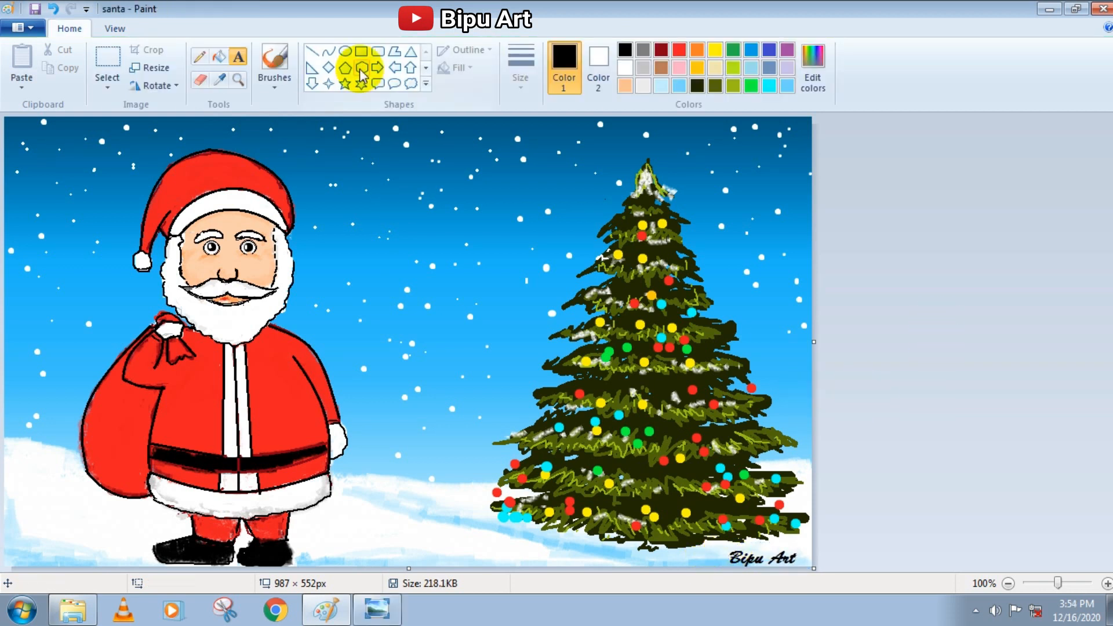
- Draw a yellow rounded-rectangle buckle on the middle of the belt with a short horizontal prong about 20 px long inside it
left_click(378, 51)
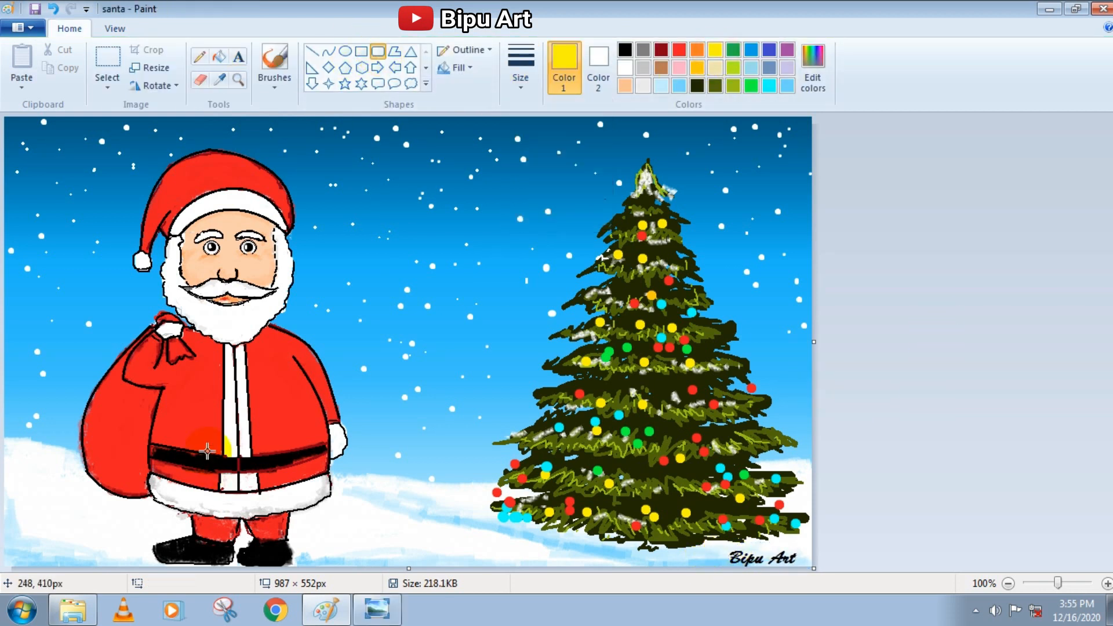
left_click(312, 51)
left_click_drag(251, 462, 262, 462)
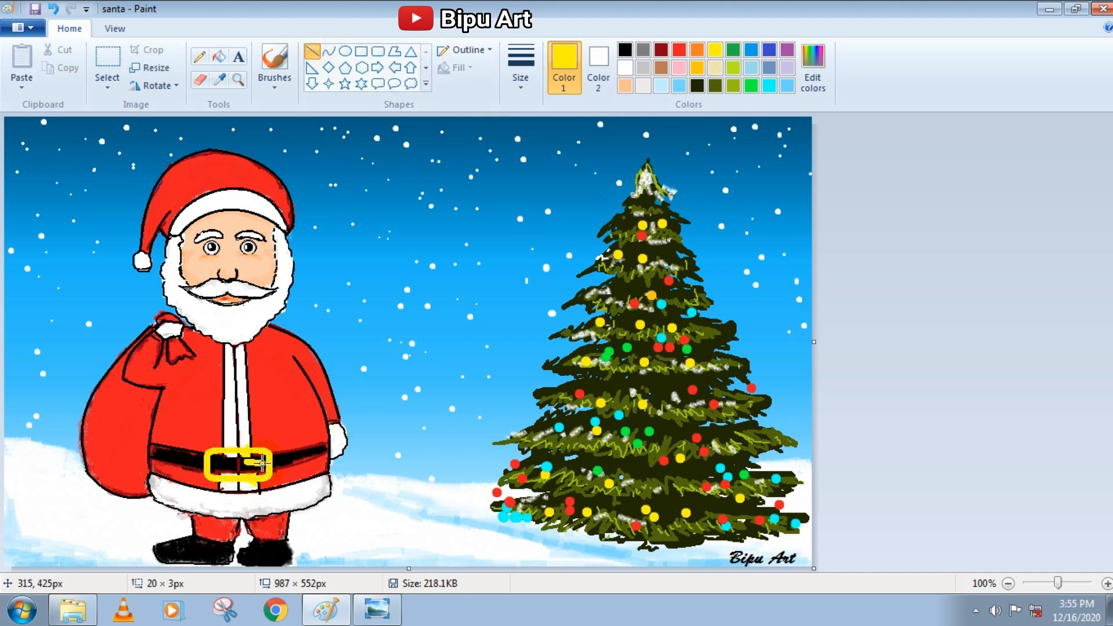
left_click(520, 68)
left_click(522, 174)
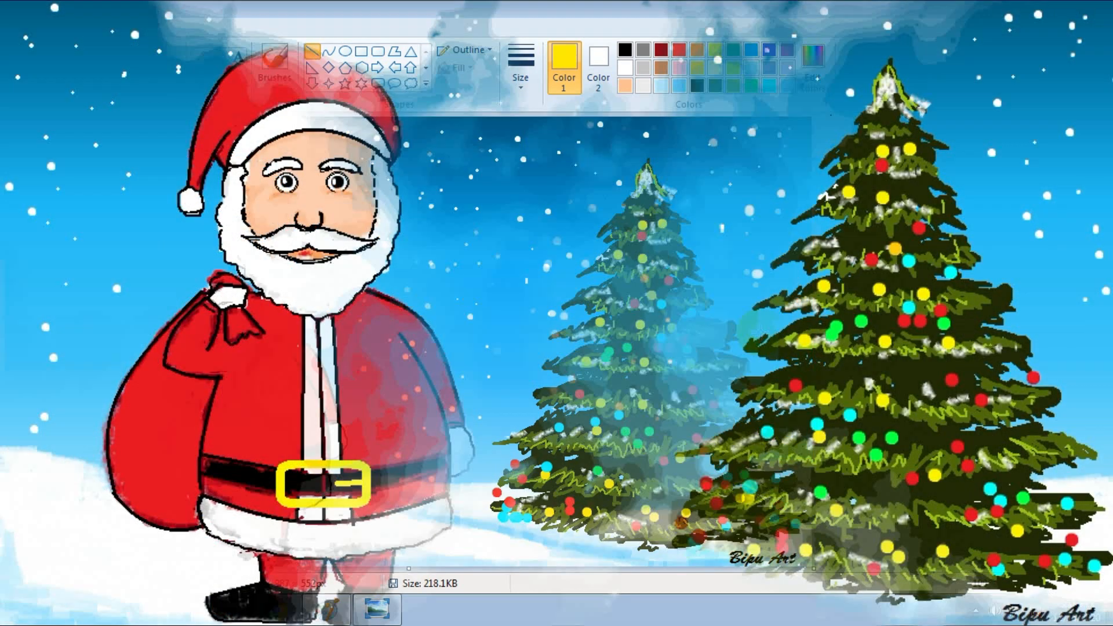